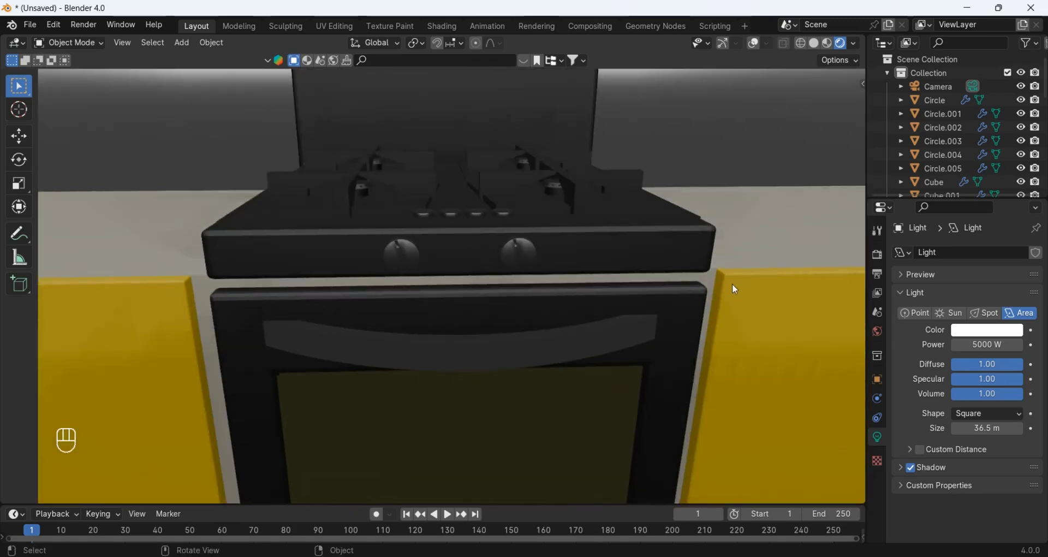
scroll(644, 281, "down", 3)
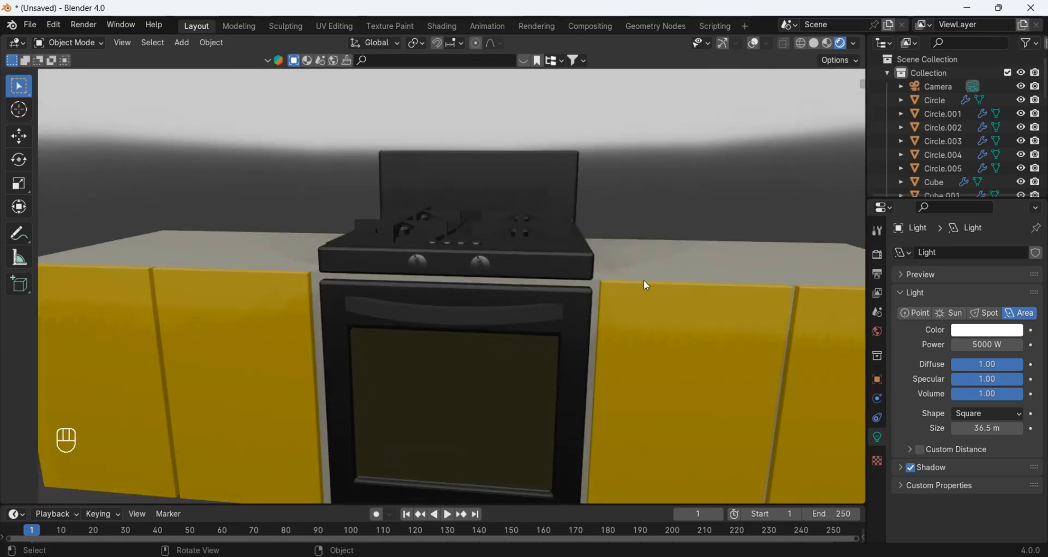
scroll(644, 279, "down", 2)
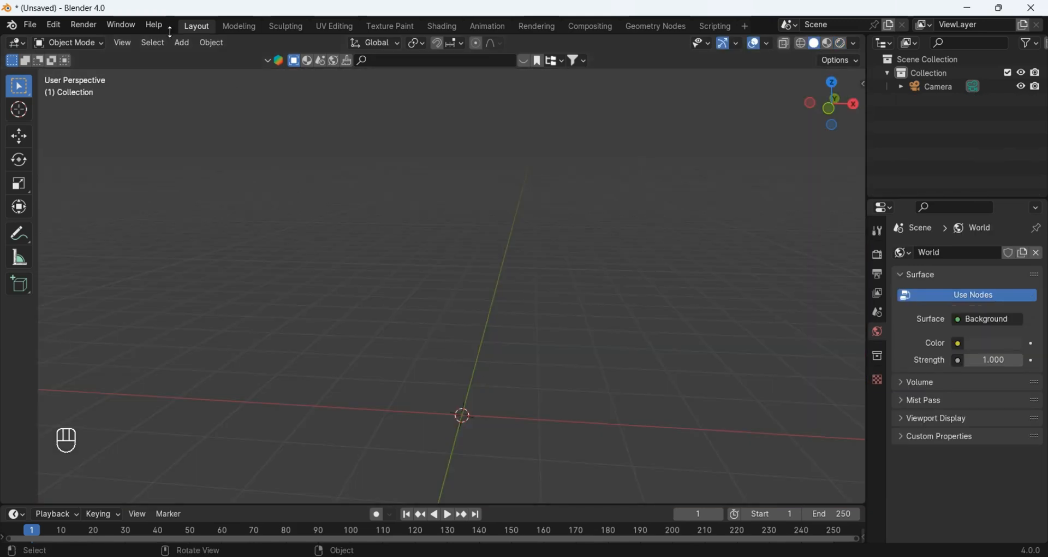
Step: Add a mesh cube and give it a Bevel modifier
left_click(182, 42)
mouse_move(191, 58)
left_click(312, 71)
middle_click_drag(544, 368, 714, 334, "shift")
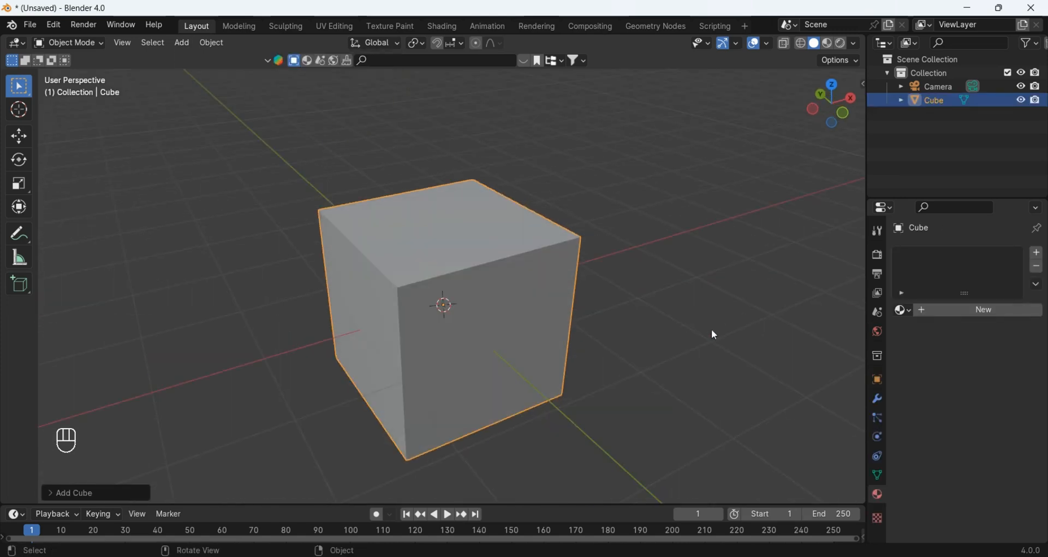
left_click(876, 398)
left_click(938, 254)
mouse_move(938, 257)
left_click(781, 272)
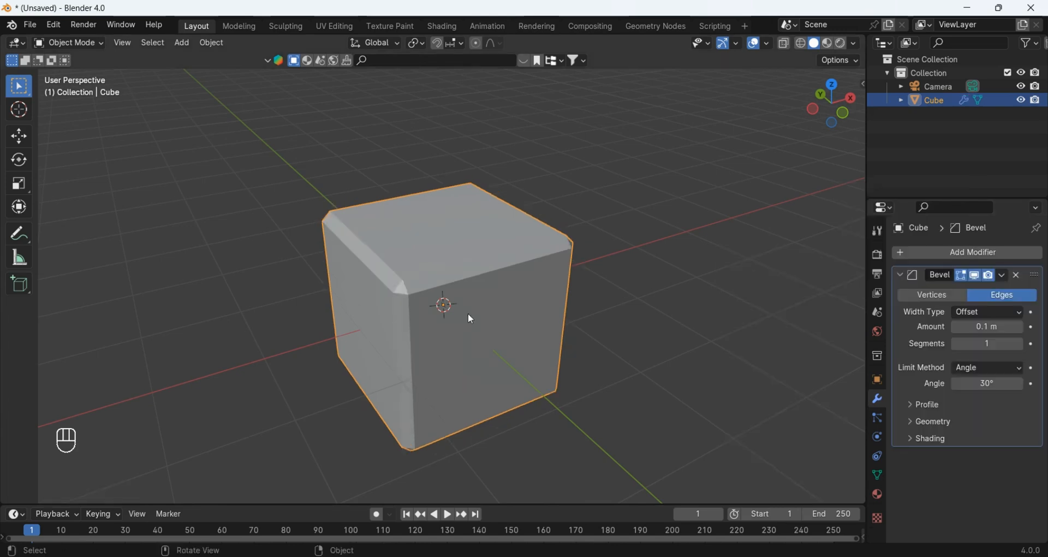
Step: Set the cube's bevel amount to 0.032 m with 3 segments
scroll(468, 314, "up", 4)
middle_click_drag(468, 314, 518, 304)
left_click_drag(987, 327, 998, 343)
middle_click_drag(590, 365, 613, 402)
scroll(512, 363, "down", 5)
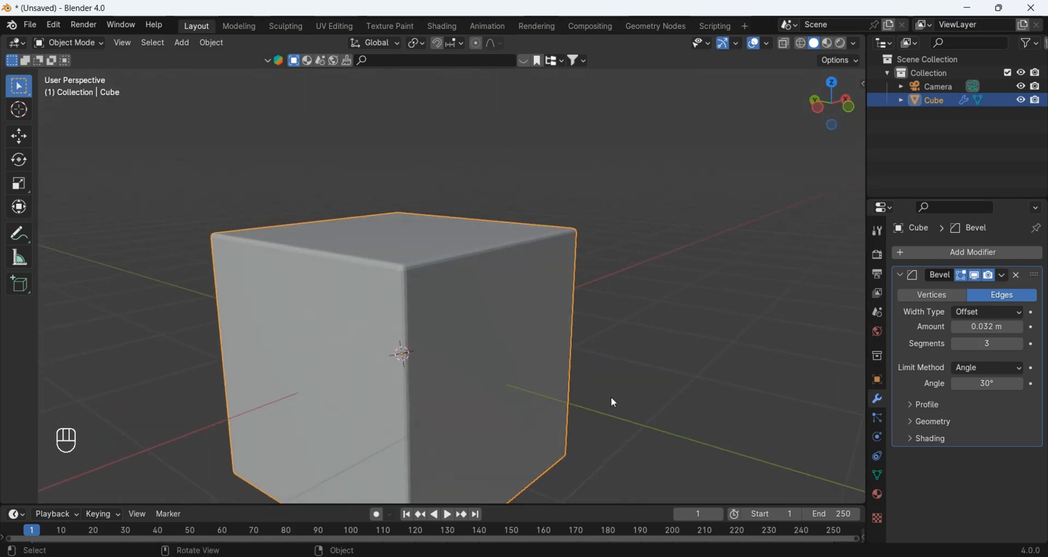
Step: Duplicate the cube about 1.15 m upward and flatten the copy along Z into a thin slab
key("shift+d")
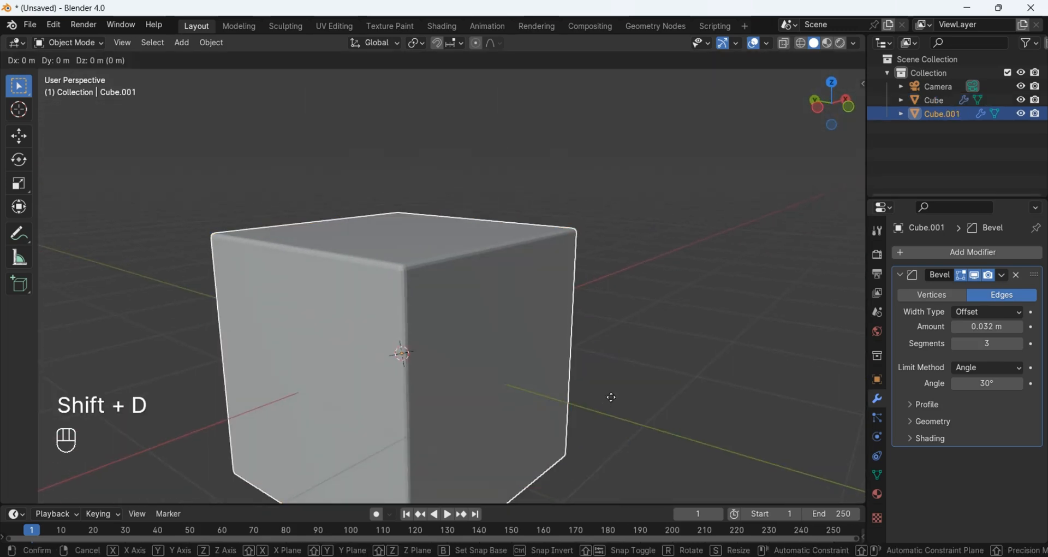
key("z")
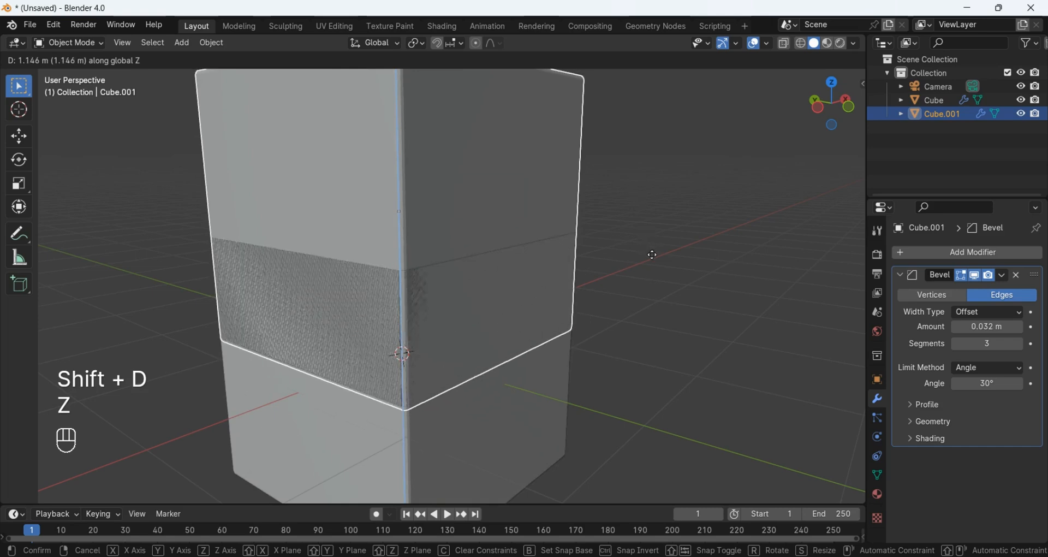
left_click(649, 253)
key("s")
key("z")
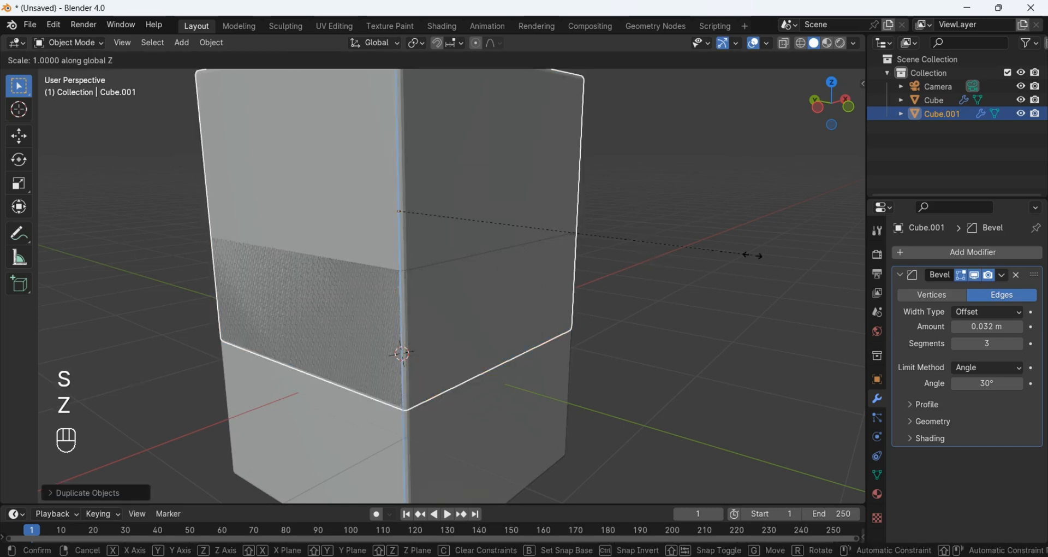
left_click(436, 211)
scroll(494, 234, "up", 2)
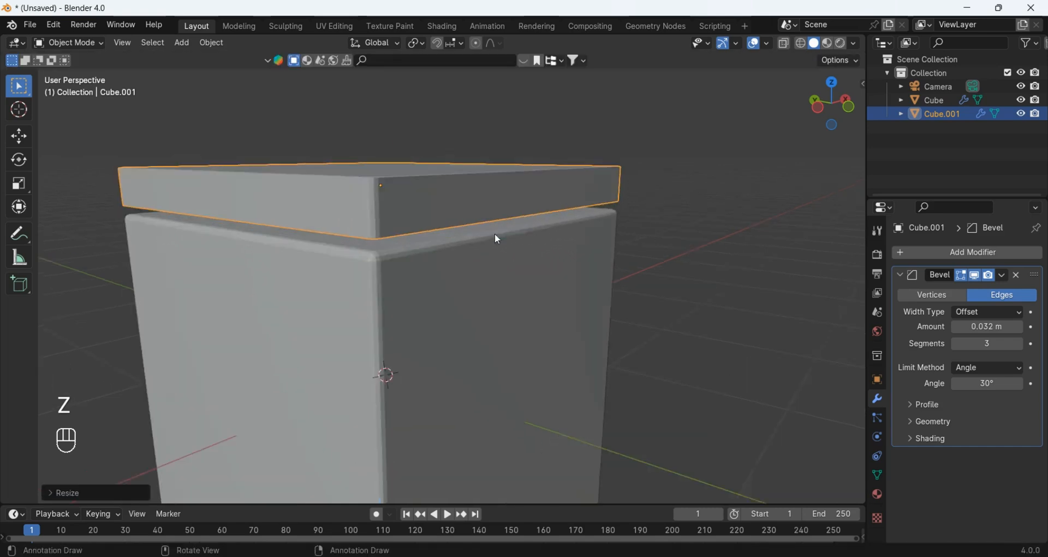
Step: Lower the slab along Z to just above the cube and apply its scale
middle_click_drag(495, 234, 543, 232)
left_click(853, 105)
key("g")
key("z")
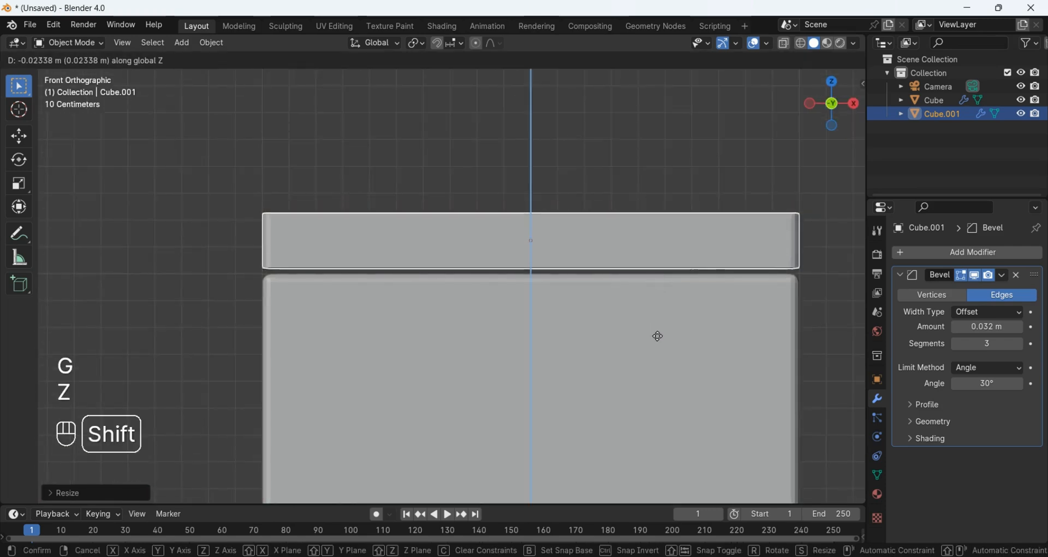
left_click(657, 369)
middle_click_drag(561, 311, 624, 332)
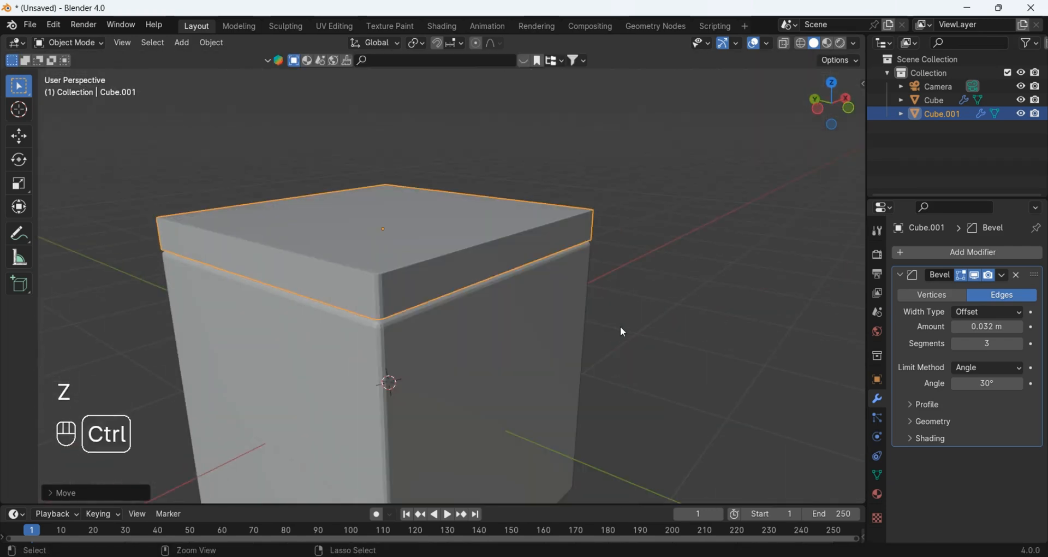
key("ctrl+a")
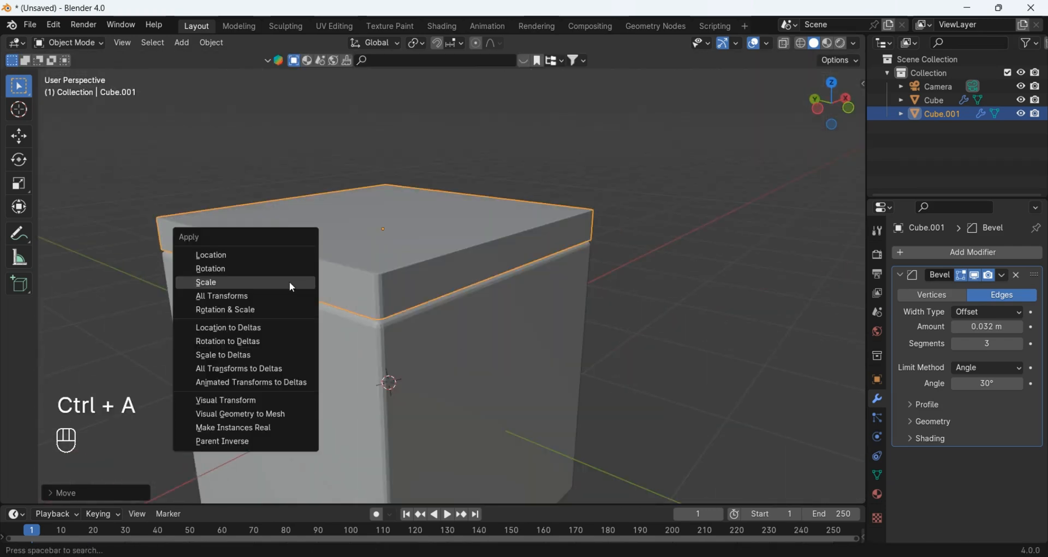
left_click(215, 280)
middle_click_drag(215, 280, 535, 240)
Step: Thin the slab slightly along Z and lower it to close the gap above the cube
left_click(832, 104)
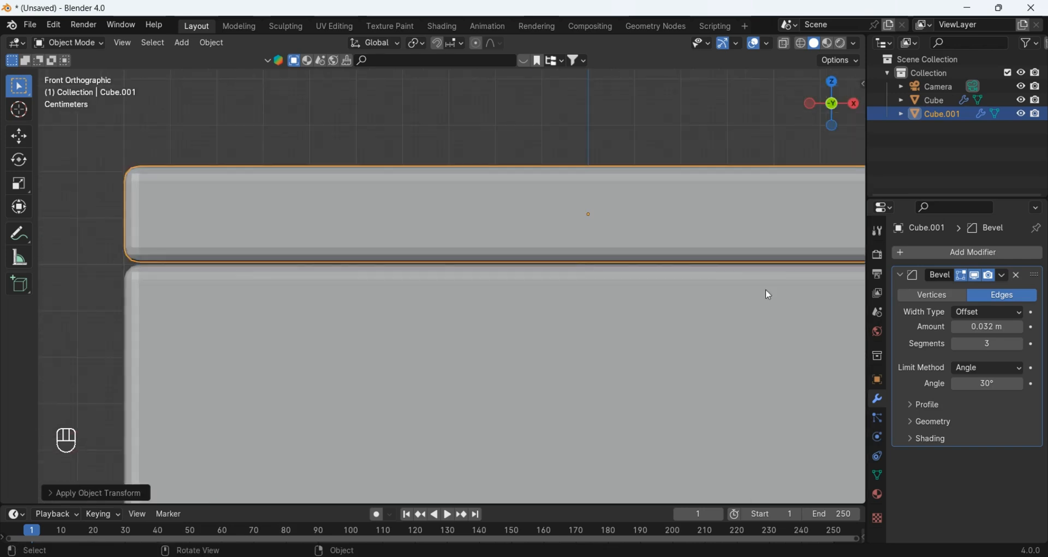
key("s")
key("z")
left_click(716, 264)
key("g")
key("z")
left_click(726, 333)
scroll(432, 284, "down", 5)
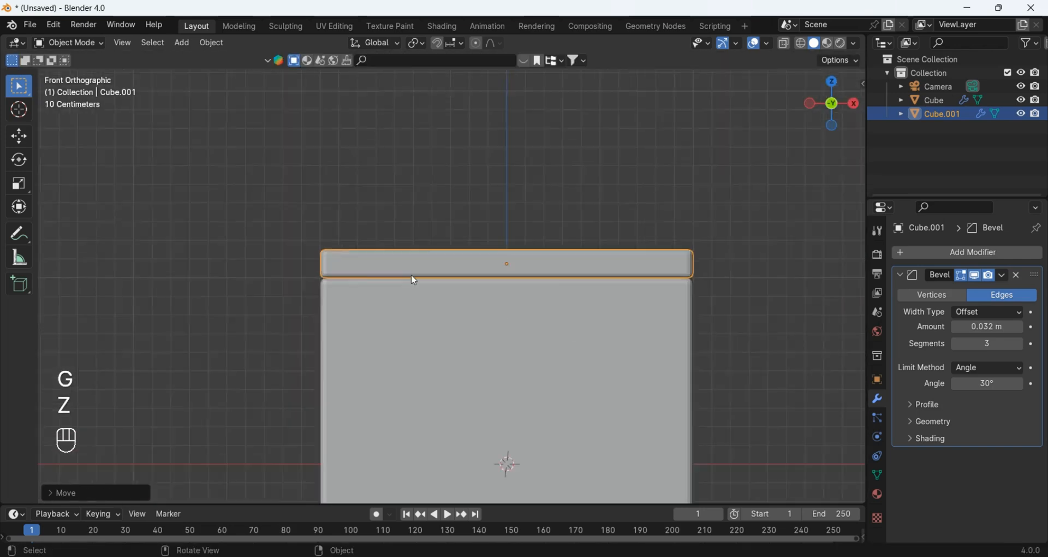
Step: Add a loop cut across the slab, slid close to its rear edge
middle_click_drag(411, 277, 563, 367)
key("Tab")
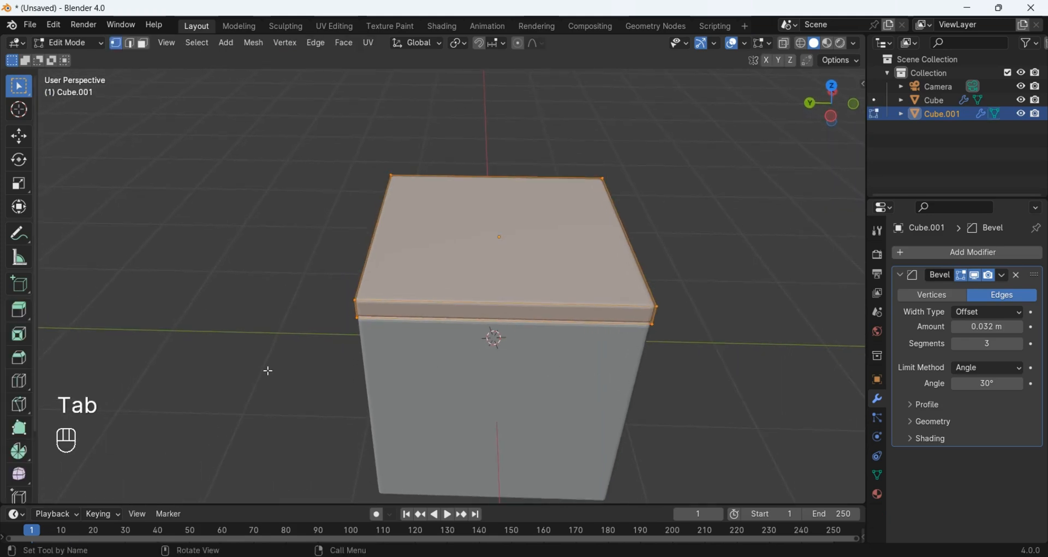
left_click(20, 382)
left_click_drag(502, 309, 437, 315)
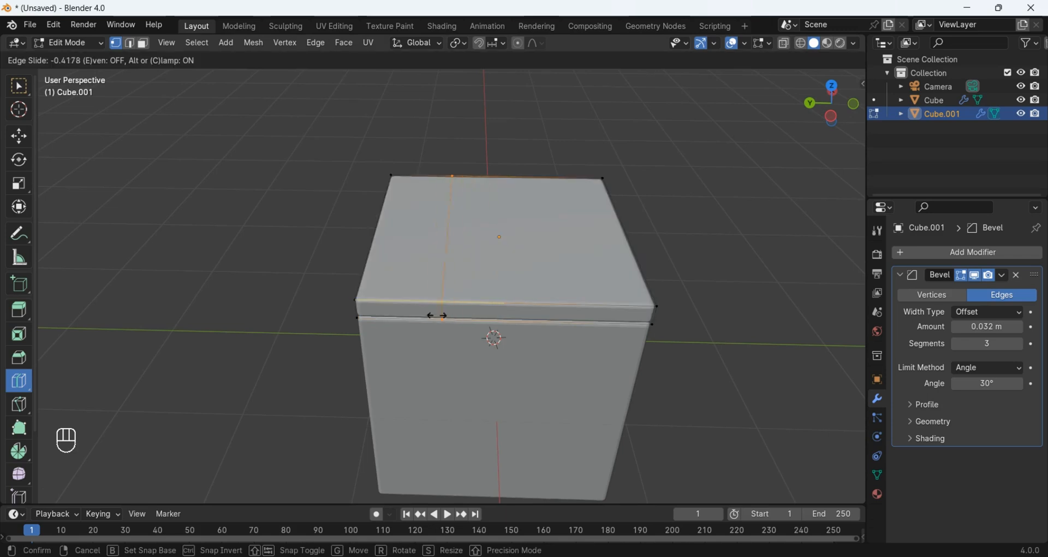
left_click_drag(373, 325, 375, 325)
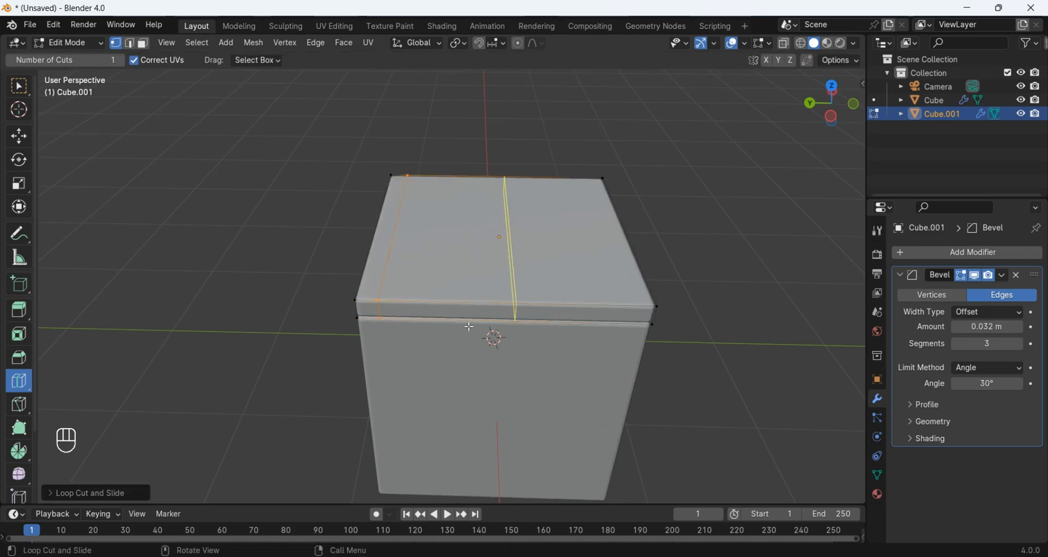
Step: Select the narrow rear strip of the slab's top and extrude it upward into a backsplash
middle_click_drag(491, 334, 413, 284)
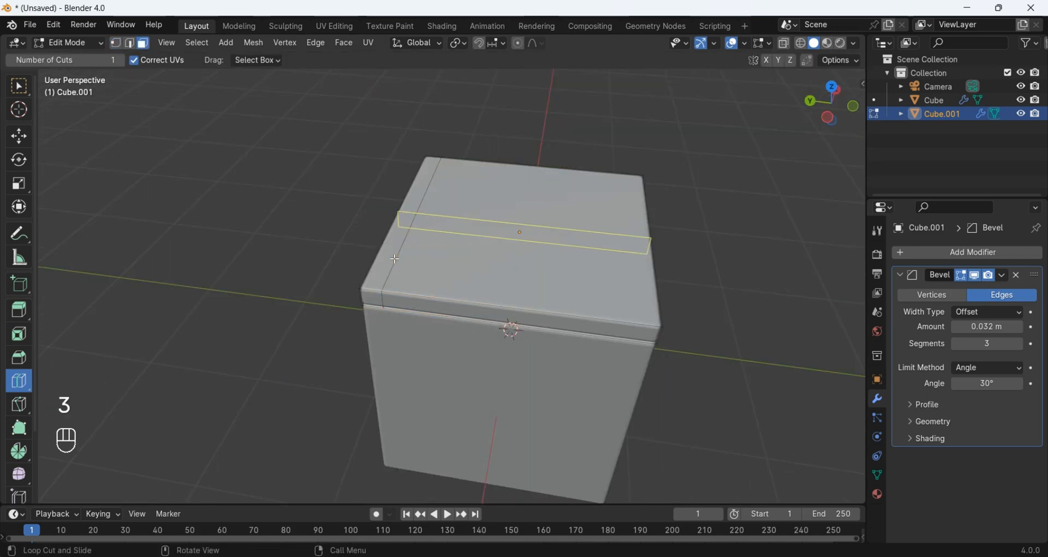
left_click(398, 232, "shift")
scroll(404, 235, "down", 2)
middle_click_drag(524, 256, 450, 273)
middle_click_drag(524, 306, 513, 354, "shift")
scroll(513, 355, "up", 1)
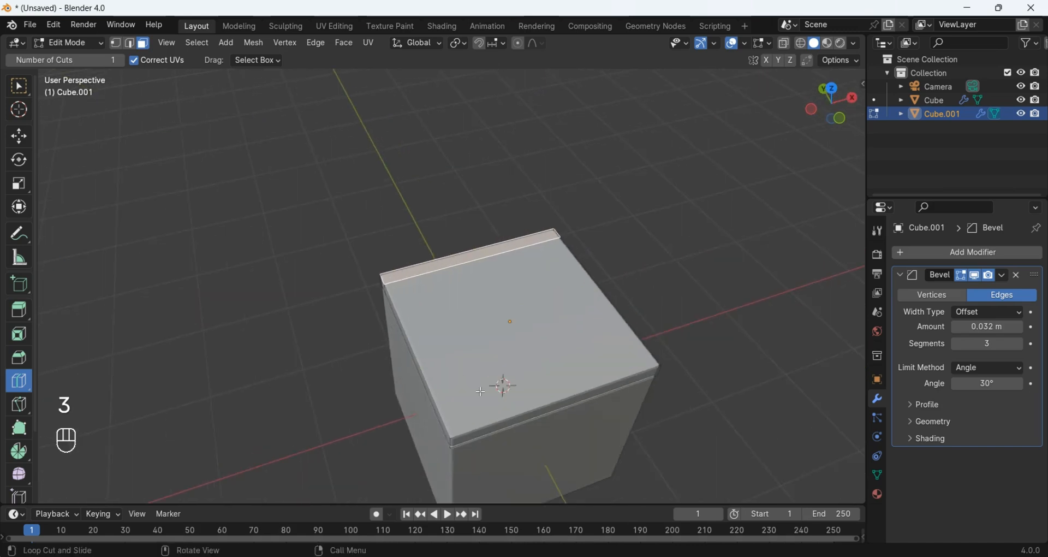
middle_click_drag(606, 431, 568, 384)
key("e")
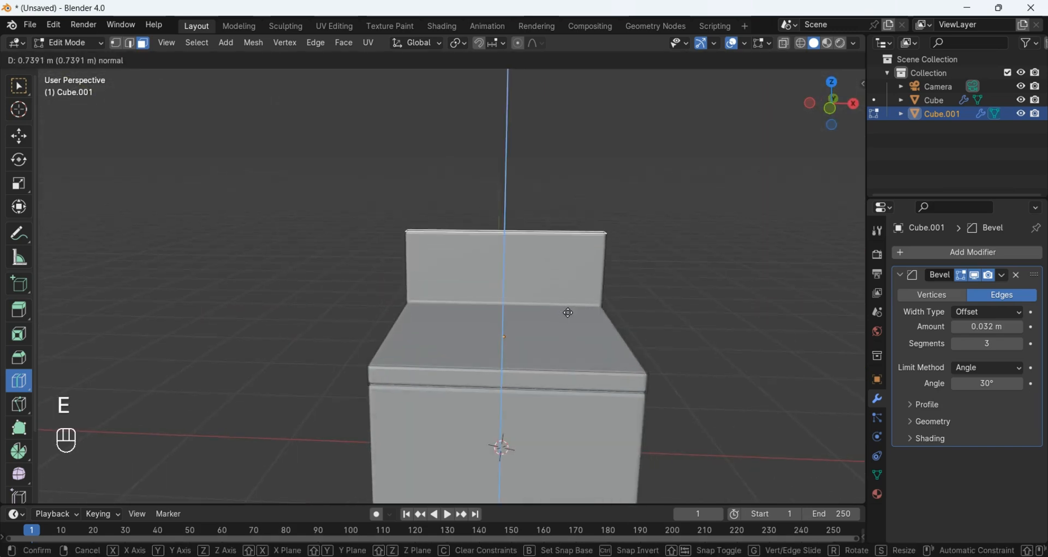
left_click(582, 328)
middle_click_drag(620, 339, 600, 379)
Step: Undo the last four changes
key("ctrl+z")
key("ctrl+z")
key("ctrl+z")
key("ctrl+z")
key("Tab")
key("Tab")
Step: Select the front face of the stove's body in Edit Mode and inset it evenly for the oven window
middle_click_drag(606, 382, 618, 327, "shift")
scroll(611, 316, "up", 2)
scroll(590, 314, "down", 3)
key("Tab")
key("alt+a")
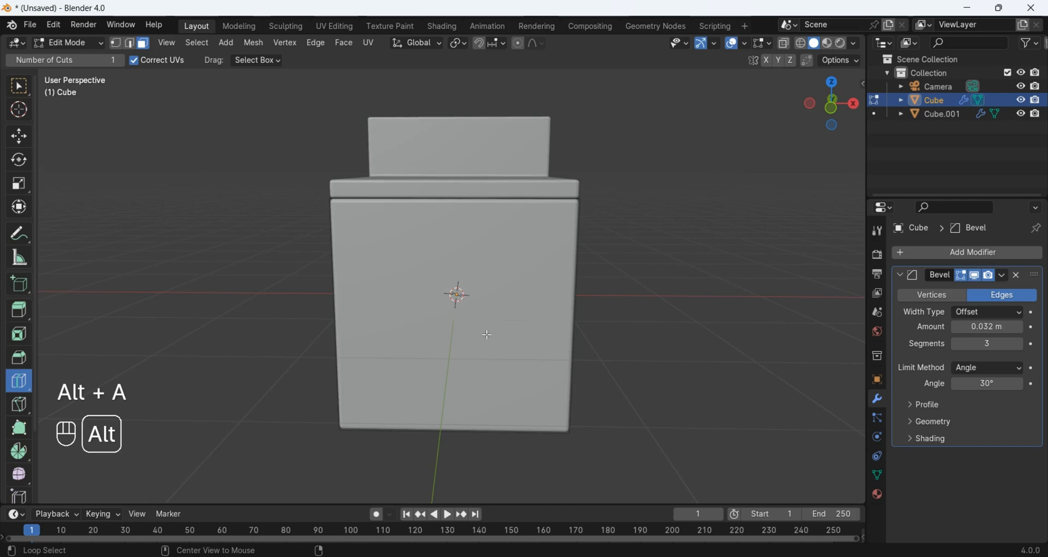
key("alt+a")
middle_click_drag(488, 335, 463, 283)
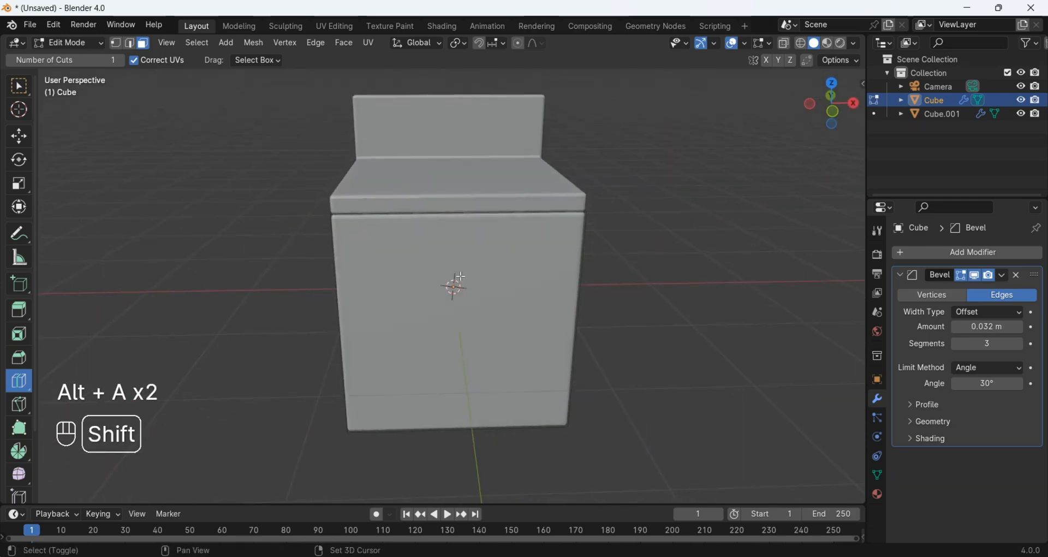
left_click(460, 276, "shift")
mouse_move(693, 341)
middle_mouse_down()
mouse_move(657, 351)
mouse_move(700, 326)
middle_mouse_up()
left_click(828, 109)
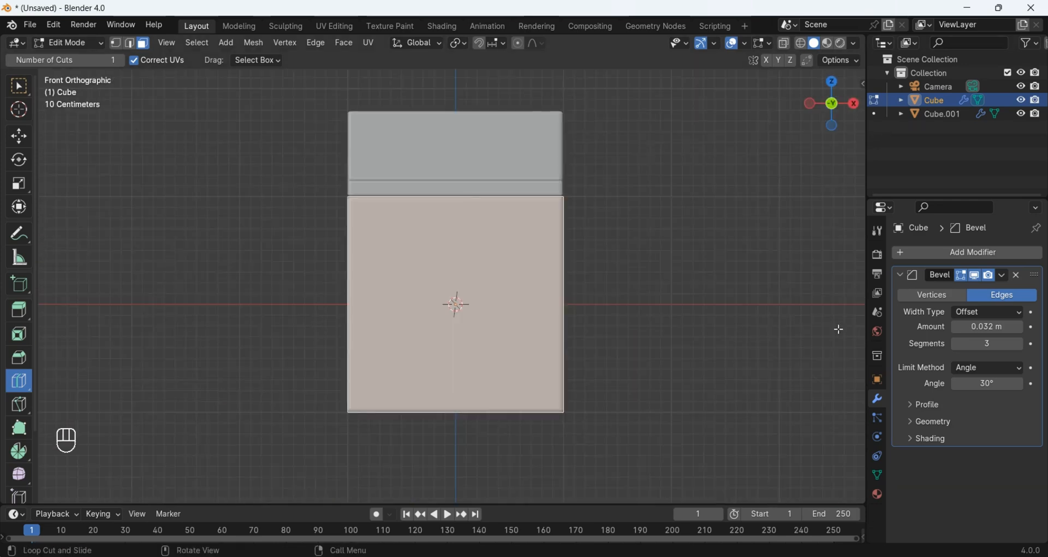
key("i")
left_click(780, 360)
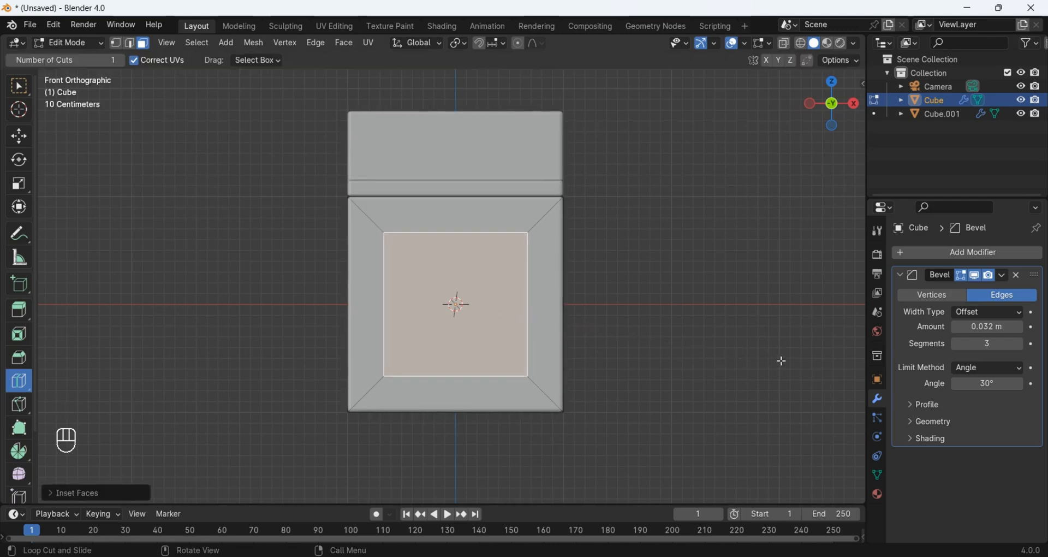
Step: Scale the inset face to about 0.85 along Z and enlarge it uniformly to about 1.1
key("s")
key("z")
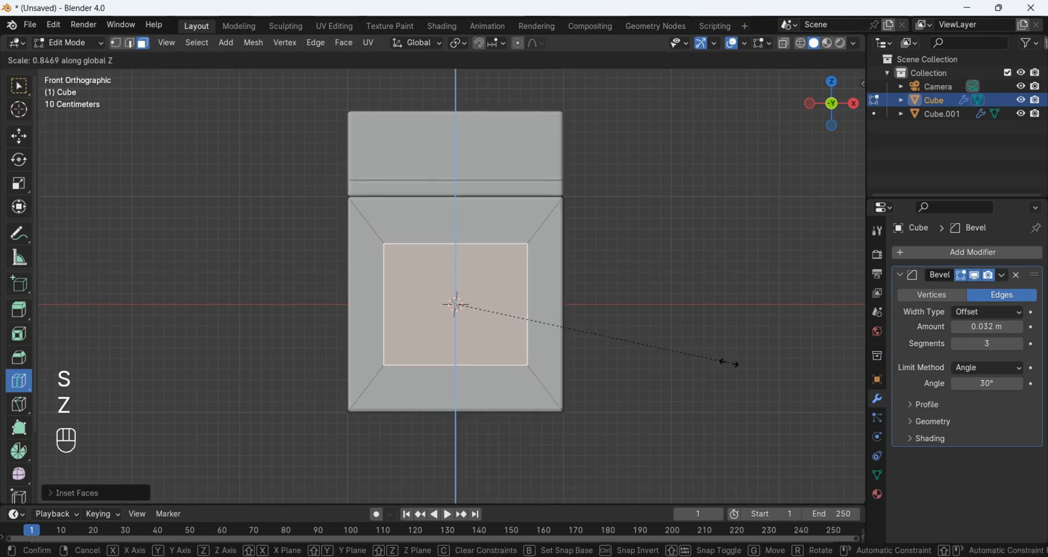
left_click(726, 362)
key("s")
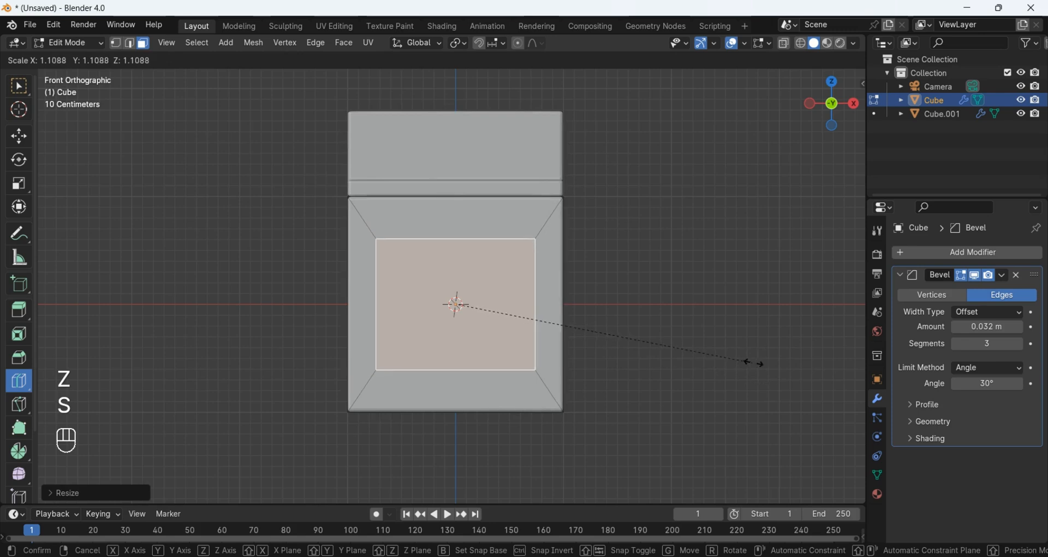
left_click(760, 367)
Step: Extrude the inset face about 0.1 m inward to recess the oven window, and return to Object Mode
middle_click_drag(695, 272, 753, 368, "shift")
scroll(711, 312, "down", 1)
key("e")
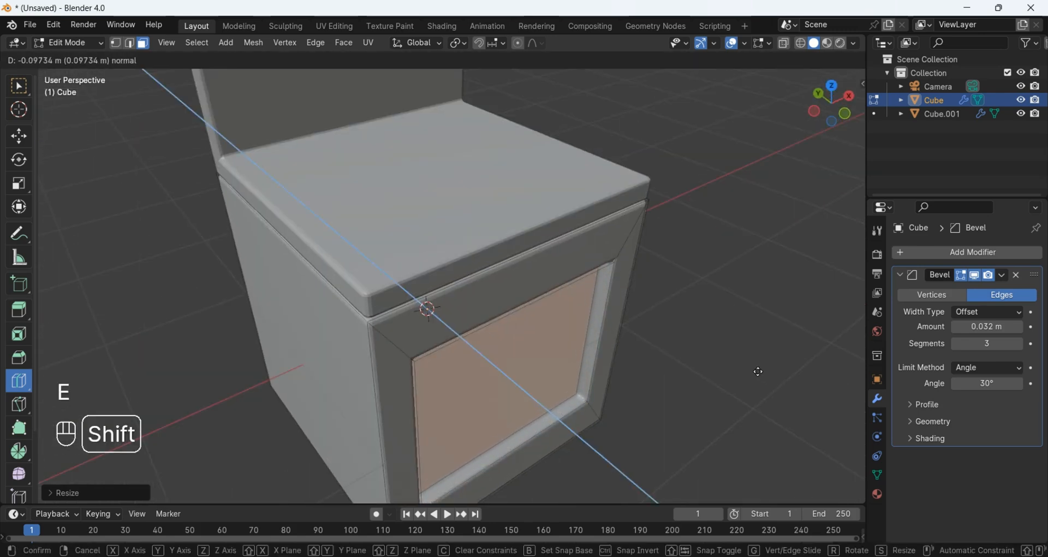
left_click(799, 410)
middle_click_drag(800, 411, 616, 382)
scroll(632, 390, "down", 4)
key("Tab")
Step: Add a mesh cube at the stove's position for the counter
left_click(179, 42)
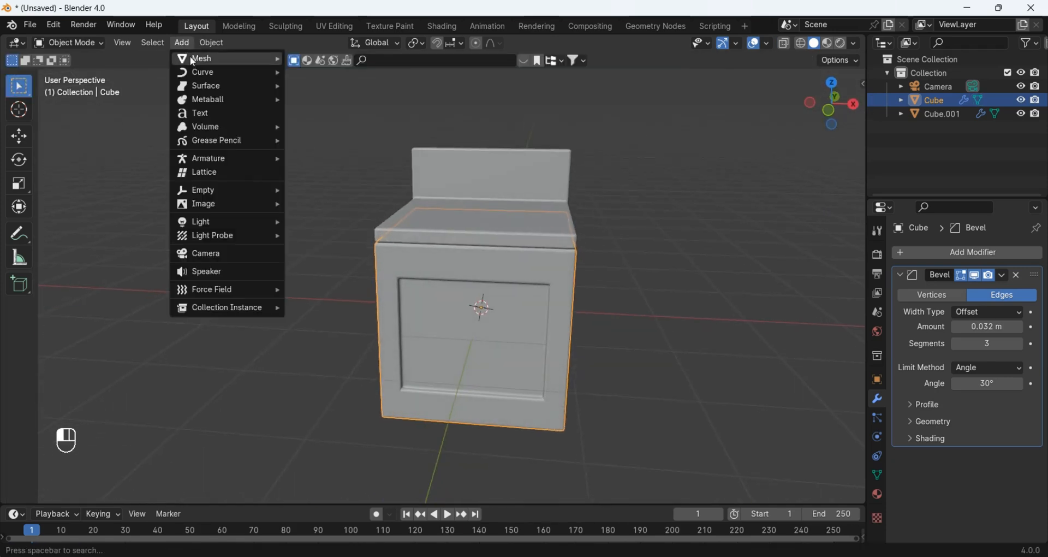
mouse_move(191, 57)
left_click(350, 76)
middle_click_drag(567, 284, 562, 262)
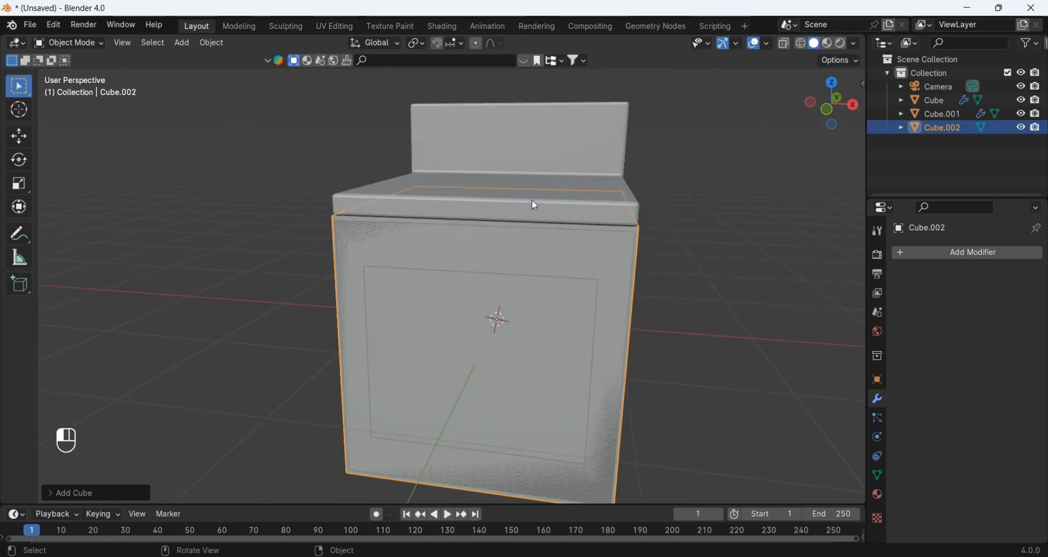
Step: Raise the cooktop slab with its backsplash about 0.06 m along Z
left_click(533, 202)
key("g")
key("z")
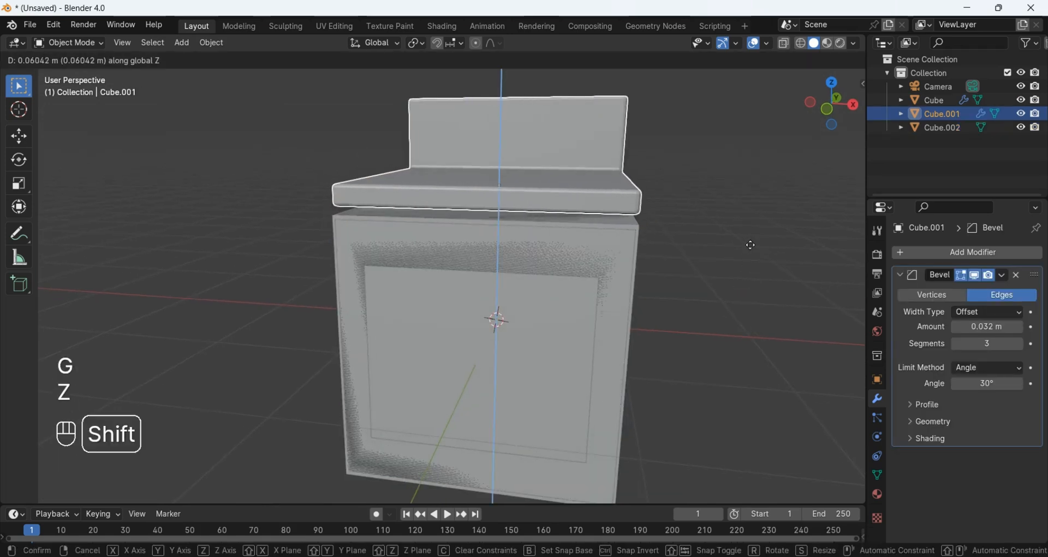
left_click(754, 254)
Step: Stretch the new counter cube along X so it extends well past both sides of the stove
left_click(497, 235)
scroll(667, 370, "down", 3)
key("s")
key("x")
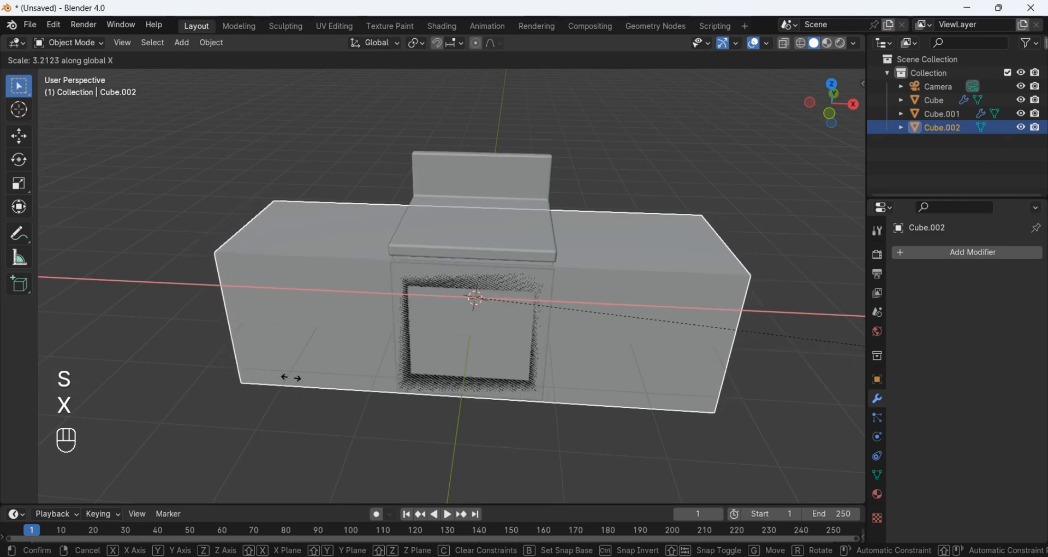
left_click(406, 358)
Step: Shift the counter block slightly backward along Y so the stove's front protrudes, and deselect everything
middle_click_drag(406, 359, 581, 394)
key("g")
key("y")
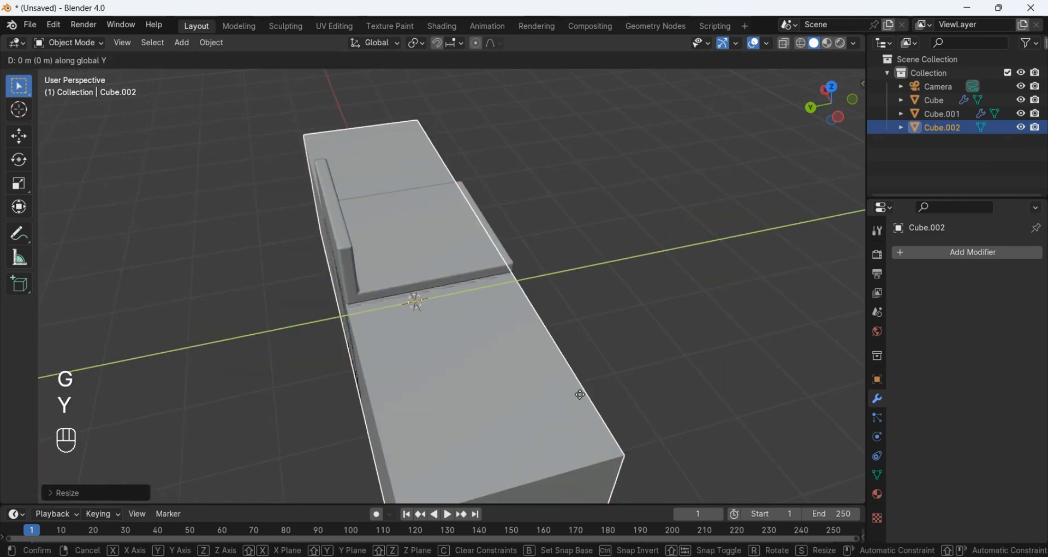
key("shift")
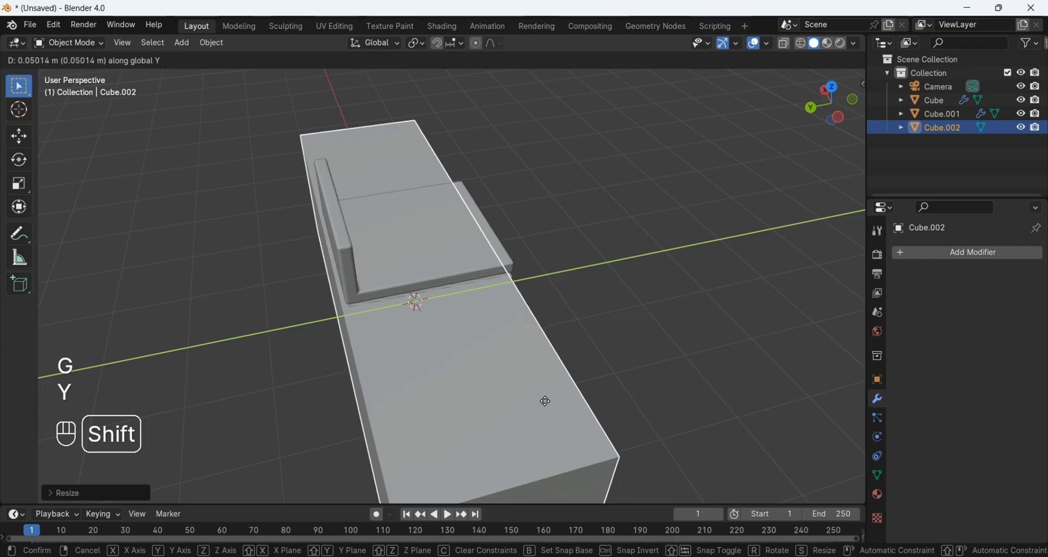
left_click(541, 402)
middle_click_drag(533, 407, 382, 350)
key("g")
key("y")
left_click(524, 406)
key("alt+a")
Step: Add a mesh cube and move it out in front of the counter section beside the stove on the negative X side
scroll(492, 338, "up", 2)
middle_click_drag(536, 341, 623, 322, "shift")
left_click(181, 42)
mouse_move(240, 58)
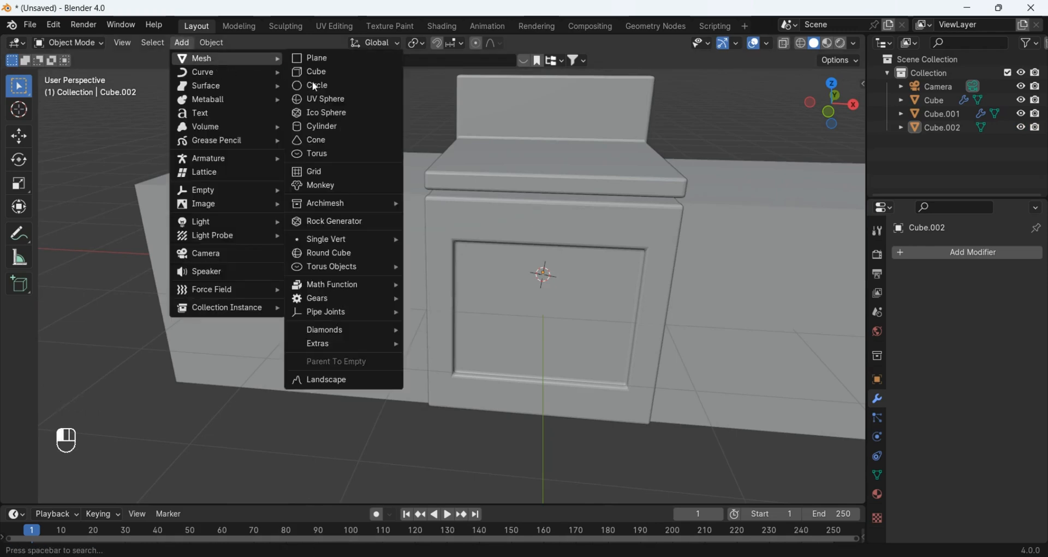
left_click(335, 72)
key("KP_7")
scroll(571, 346, "down", 2)
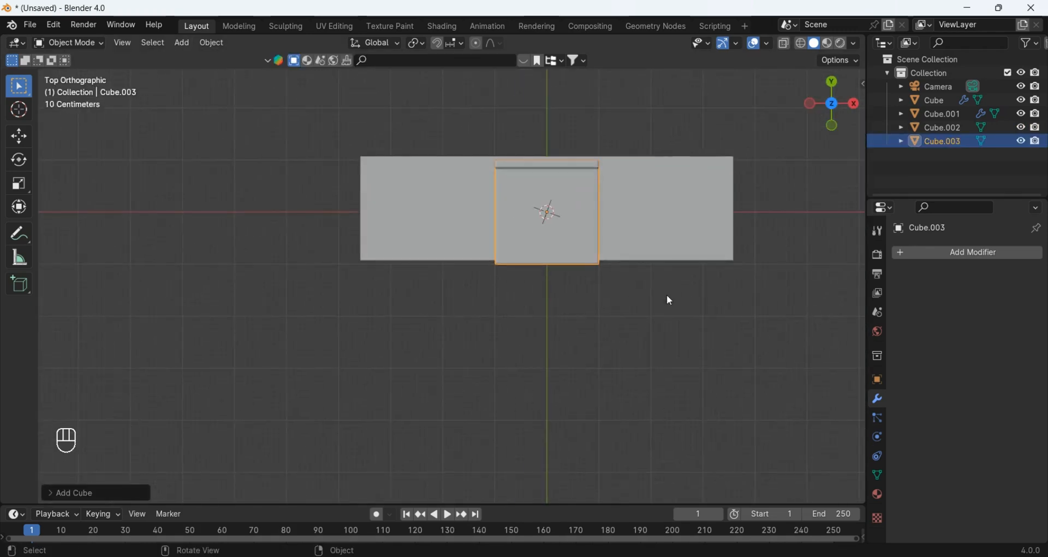
key("g")
left_click(532, 398)
Step: Flatten the new cube along Y into a thin cabinet door panel
scroll(532, 398, "up", 2)
key("s")
key("y")
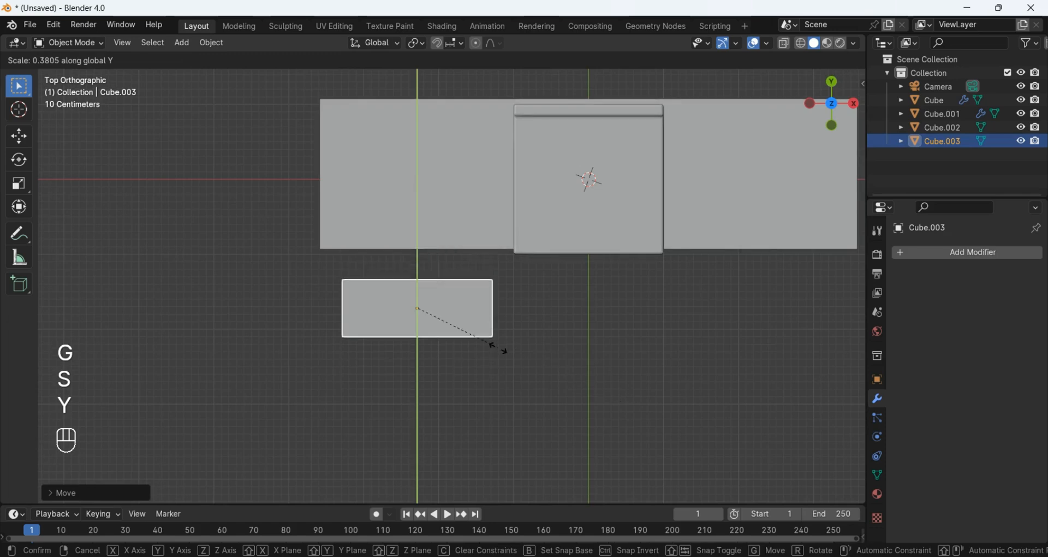
left_click(418, 310)
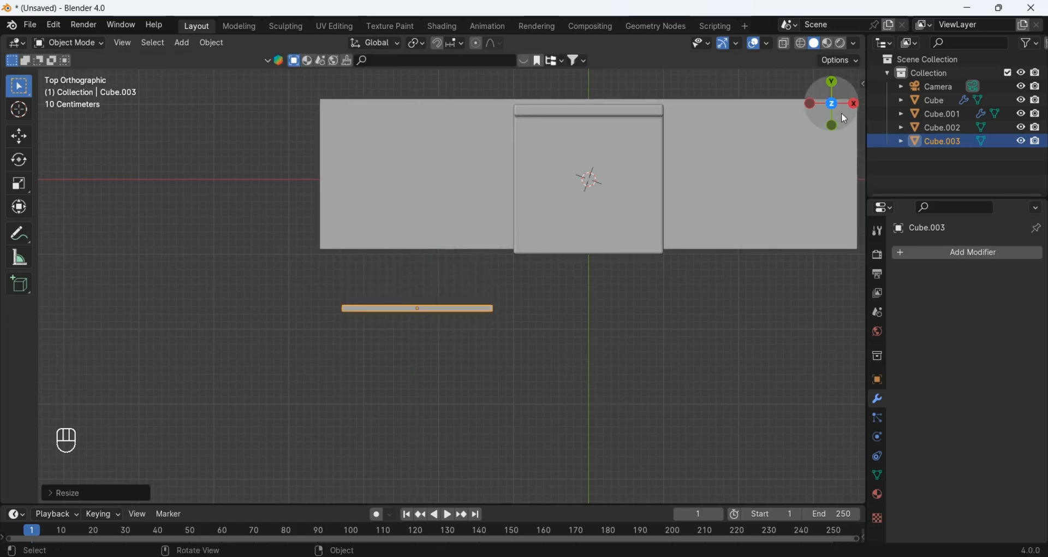
Step: Narrow the door panel to about 0.65 along X and move it along X to the counter's outer end
left_click(831, 125)
key("s")
key("x")
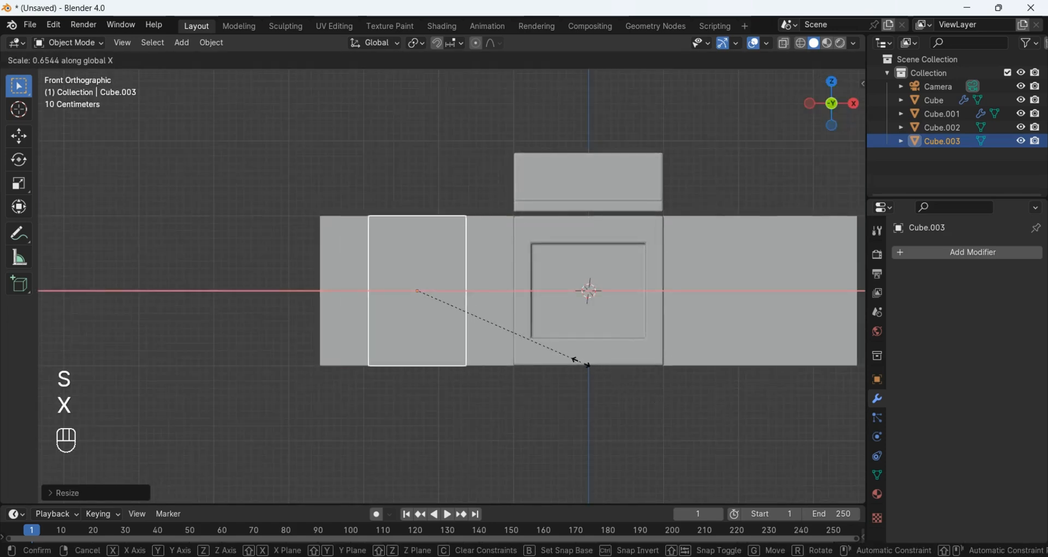
left_click(577, 358)
key("g")
key("x")
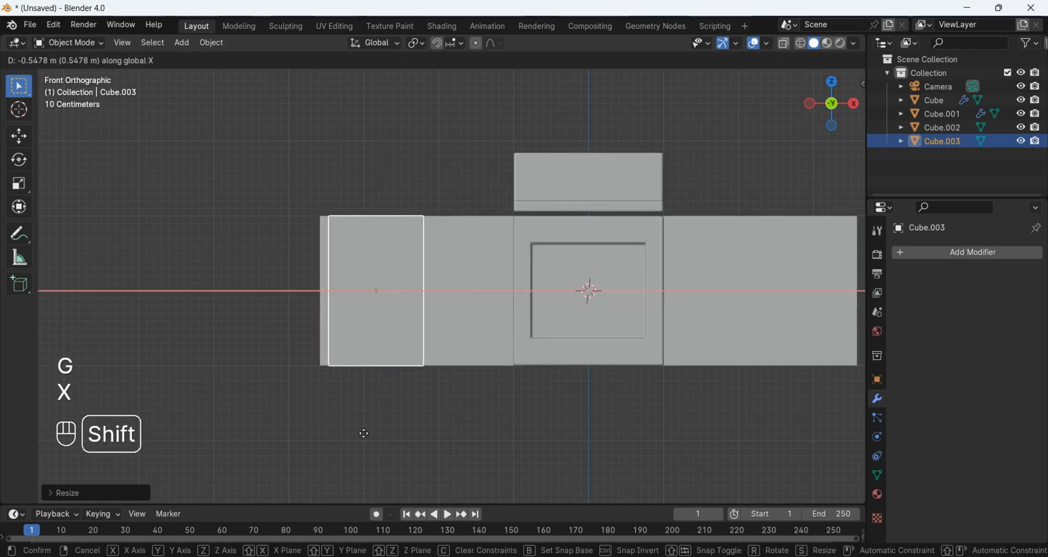
left_click(304, 471)
Step: Move the door panel along Y up against the front of the counter
middle_click_drag(565, 289, 682, 297)
left_click(823, 111)
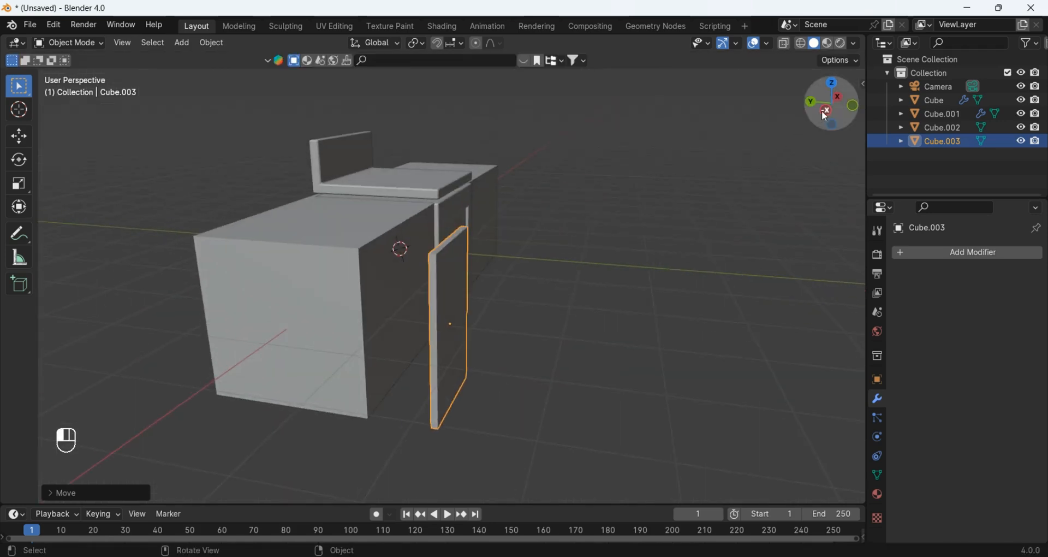
scroll(618, 357, "up", 2)
key("g")
key("x")
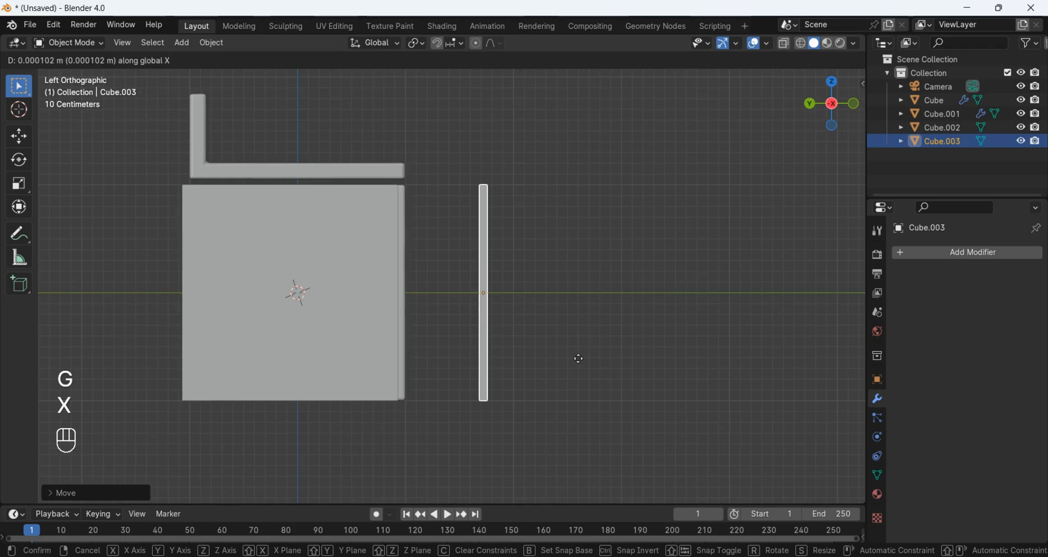
key("y")
left_click(540, 392)
Step: Apply all transforms to the door panel and add a Bevel modifier to it
middle_click_drag(633, 329, 575, 402)
key("ctrl+a")
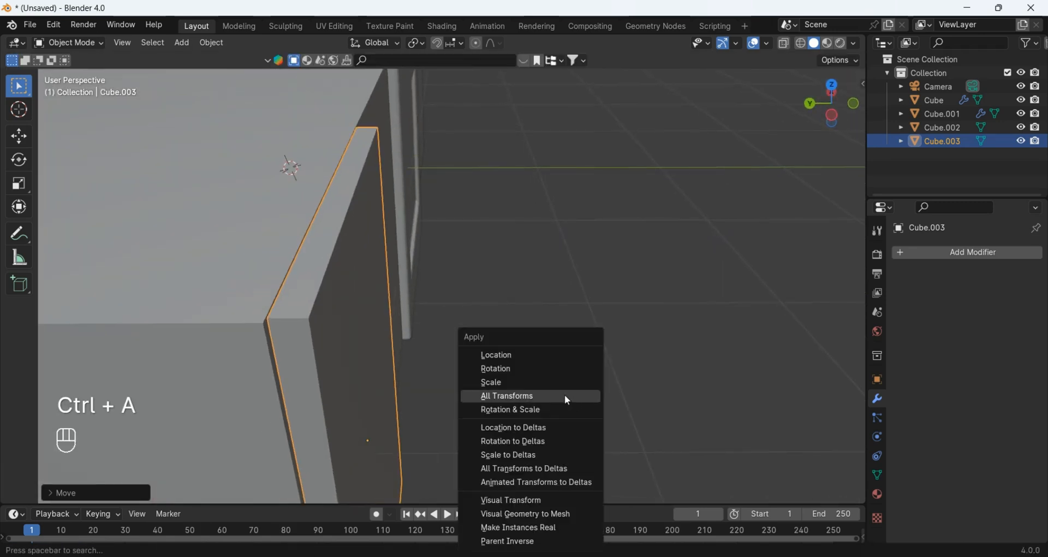
left_click(568, 399)
left_click(972, 257)
mouse_move(934, 249)
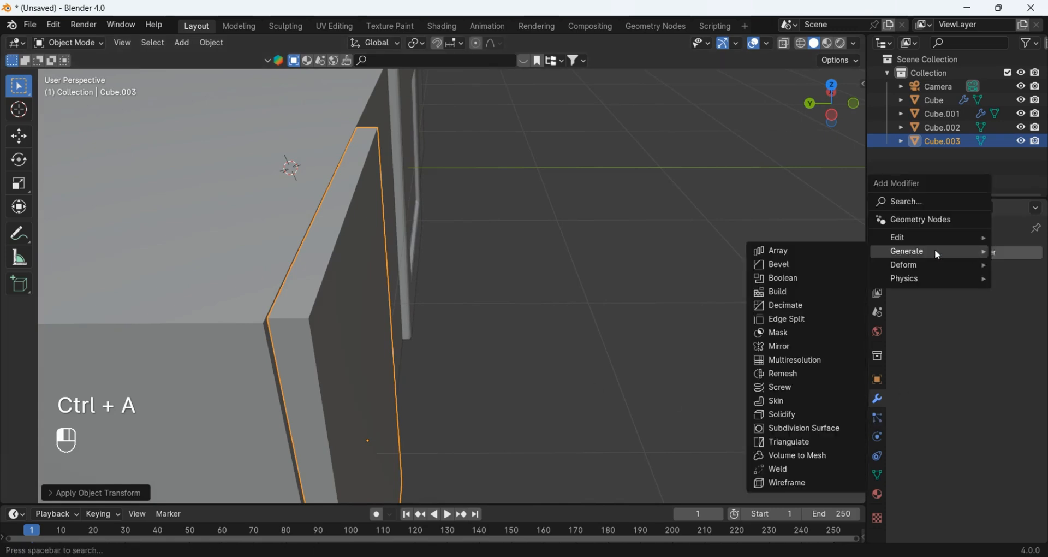
left_click(817, 262)
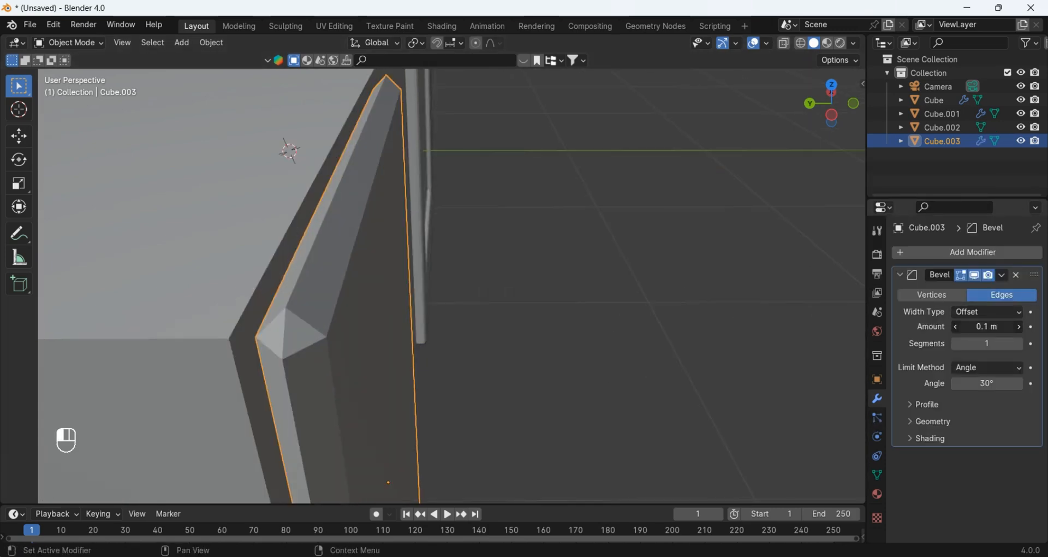
Step: Set the door panel's bevel amount to 0.007 m with 2 segments
left_click_drag(987, 326, 999, 343, "shift")
scroll(590, 419, "down", 3)
middle_click_drag(588, 419, 596, 420)
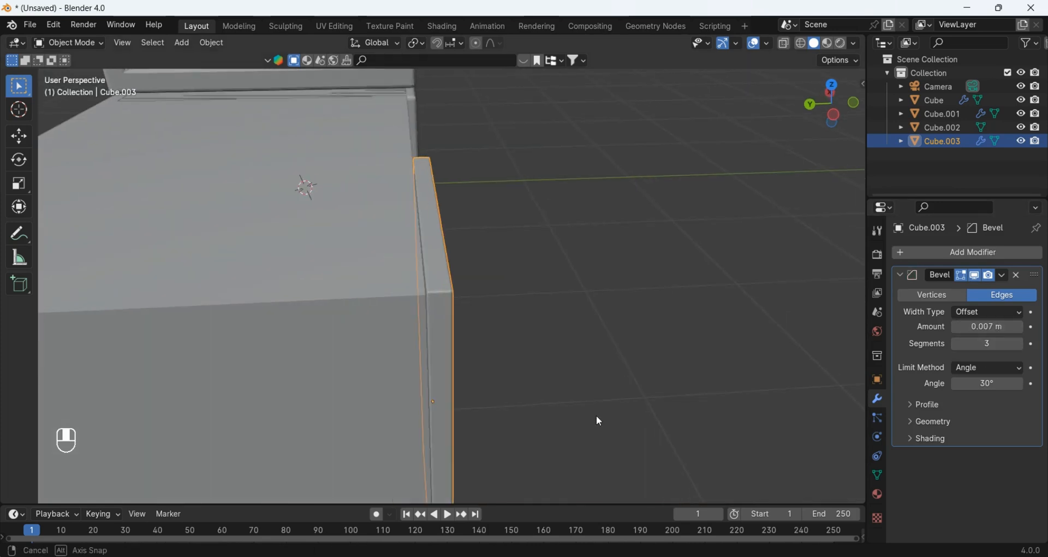
left_click(956, 344)
Step: Fine-tune the door panel's position along Y so it sits flush on the counter front
middle_click_drag(731, 382, 611, 420)
key("g")
key("y")
left_click(680, 386, "shift")
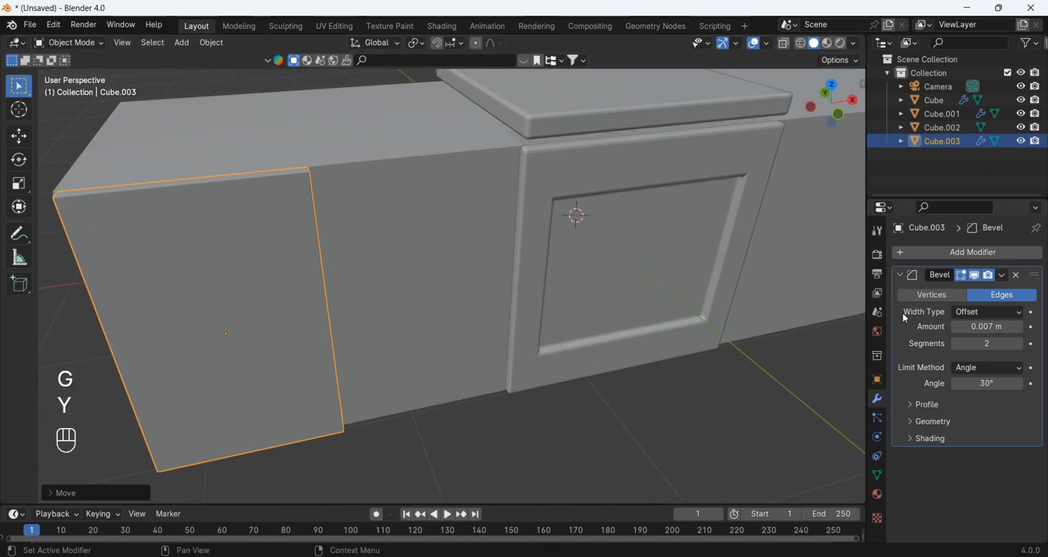
Step: Add an Array modifier to the door panel with a relative offset X factor of 1.020, leaving a small gap between doors
left_click(903, 275)
left_click(915, 252)
mouse_move(916, 251)
left_click(720, 251)
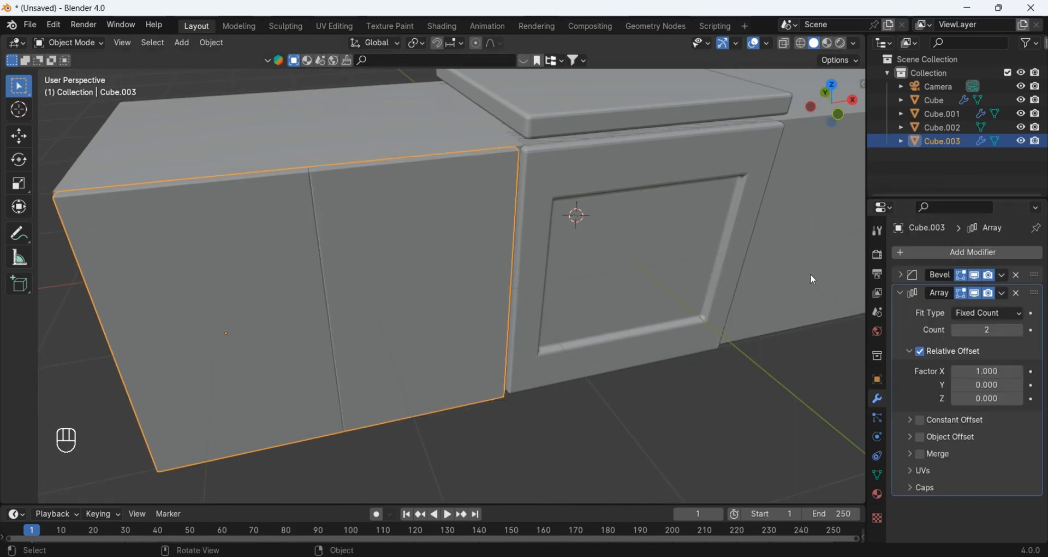
middle_click_drag(810, 278, 786, 267)
left_click_drag(986, 371, 999, 371, "shift")
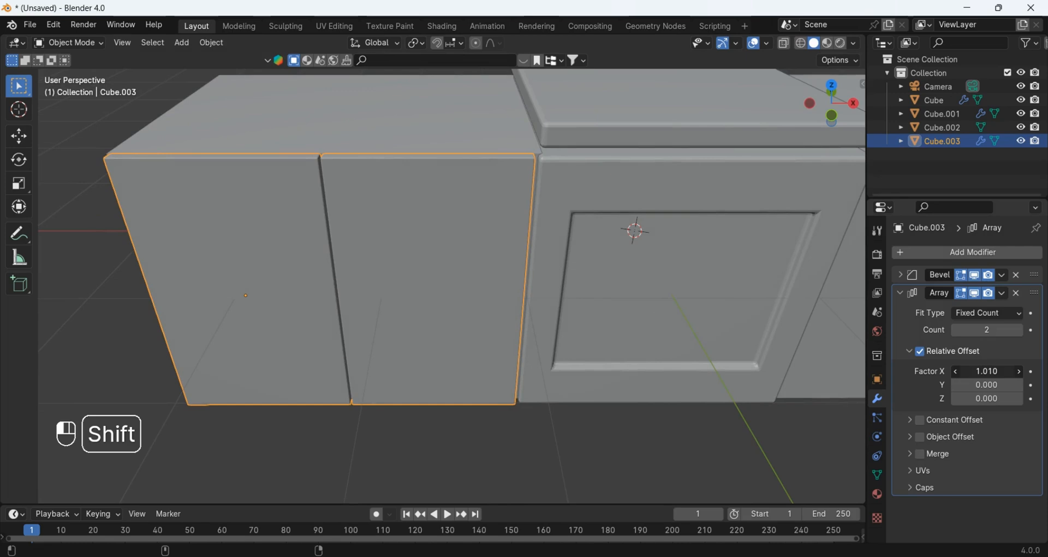
Step: Duplicate the door pair about 4.58 m along X onto the counter section on the stove's other side, and deselect everything
scroll(482, 342, "down", 3)
middle_click_drag(482, 342, 390, 340, "shift")
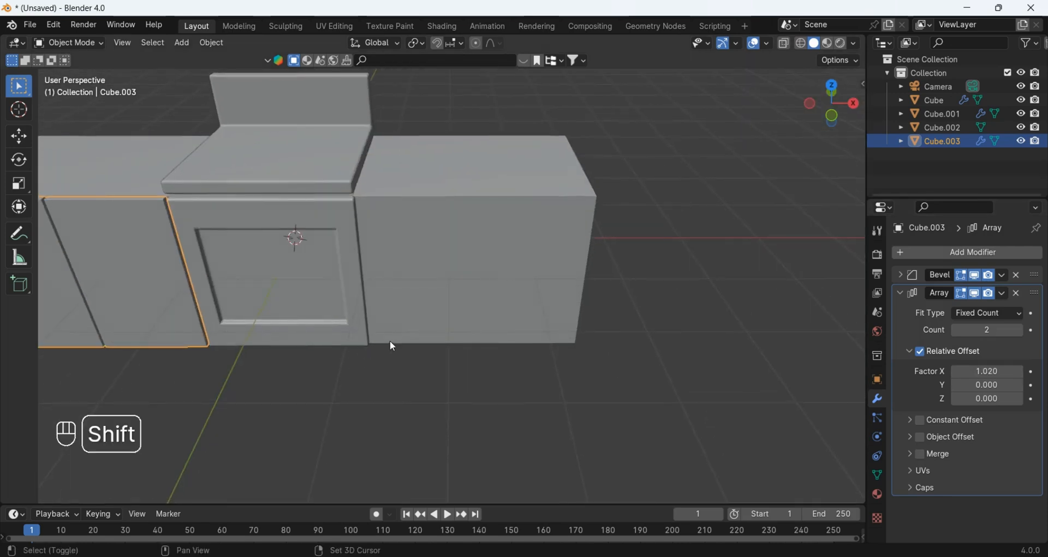
key("shift+d")
key("x")
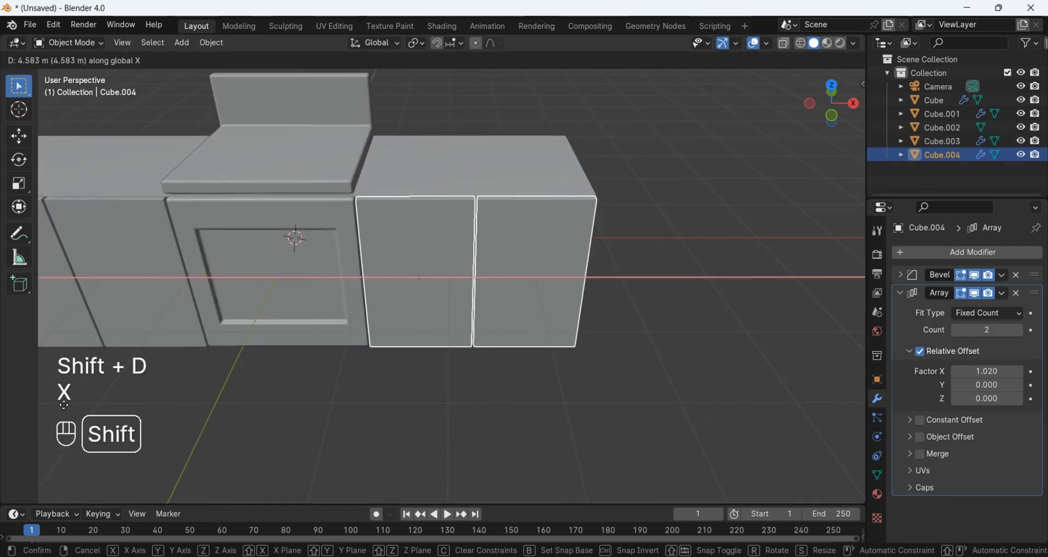
left_click(64, 404)
key("alt+a")
Step: Raise the counter block and both door pairs slightly along Z to close the gap under the cooktop, and deselect everything
scroll(589, 338, "down", 2)
middle_click_drag(589, 338, 704, 352, "shift")
middle_click_drag(704, 352, 775, 328)
middle_click_drag(480, 308, 435, 298, "shift")
scroll(421, 303, "up", 1)
left_click(267, 289)
left_click(229, 352, "shift")
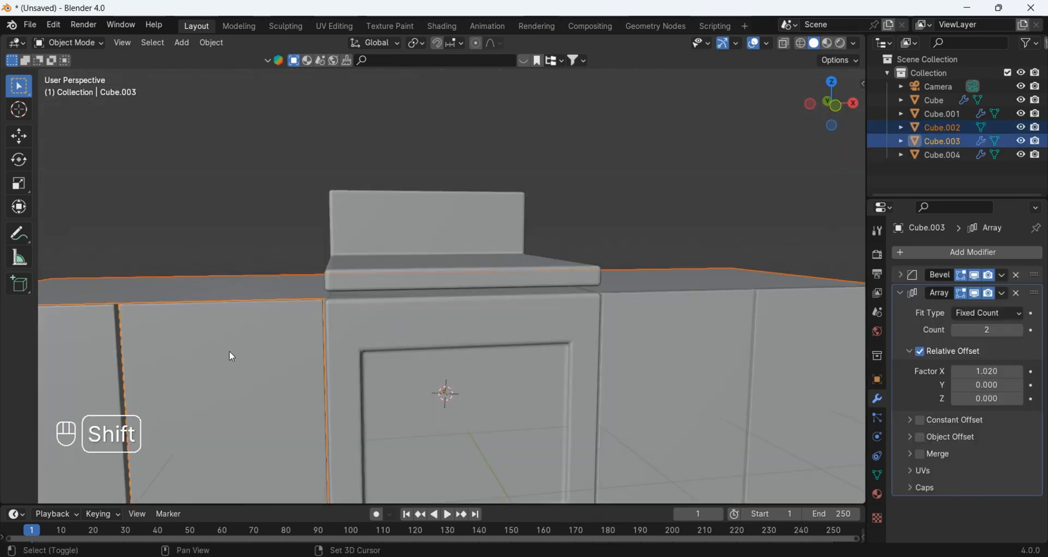
left_click(753, 321, "shift")
middle_click_drag(754, 321, 710, 245)
left_click(840, 116)
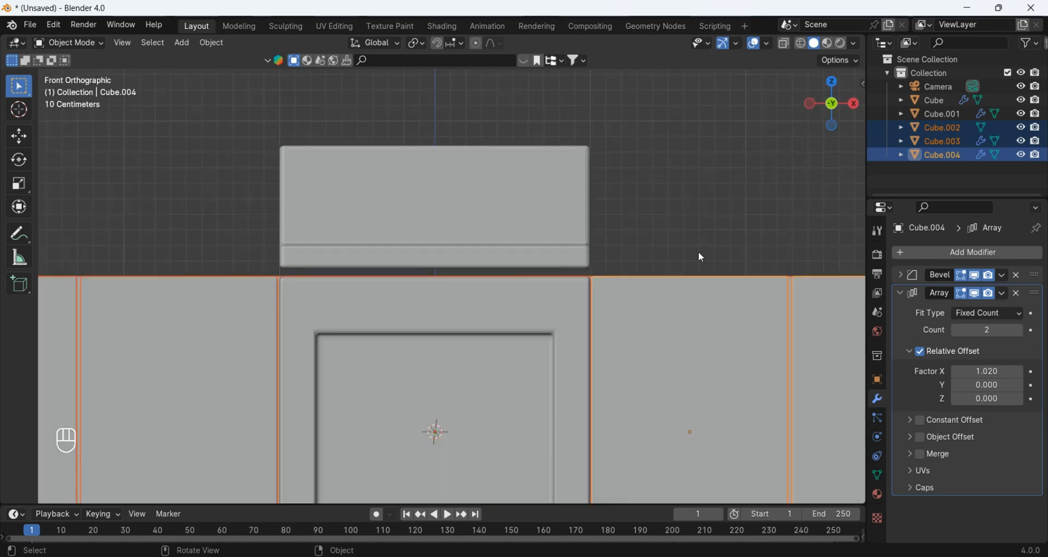
key("g")
key("z")
left_click(716, 204)
scroll(713, 262, "down", 4)
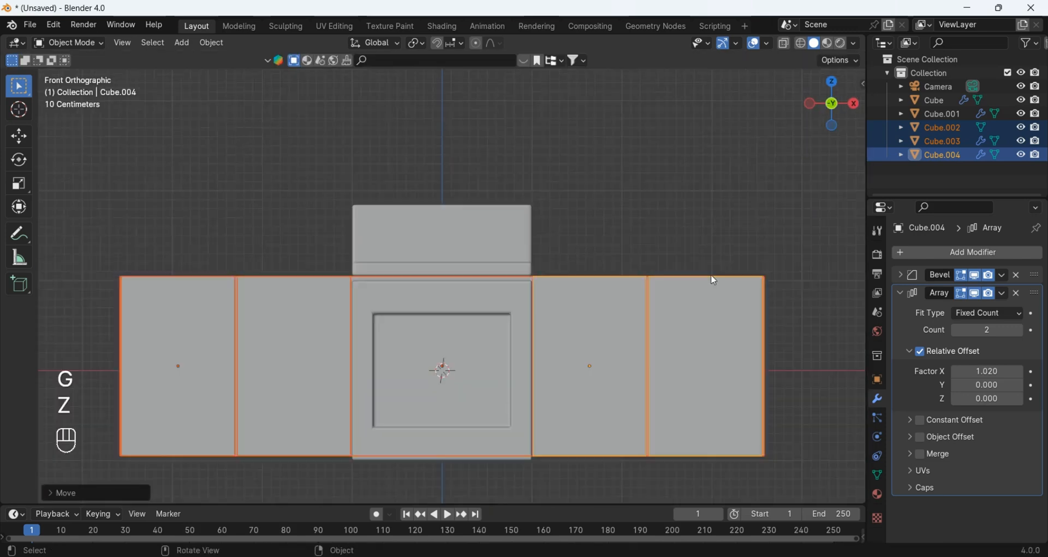
key("alt+a")
Step: Lower the bottom face of the counter block along Z so a base strip extends below the doors
middle_click_drag(690, 319, 632, 150)
scroll(627, 347, "up", 4)
left_click(716, 287)
key("Tab")
key("3")
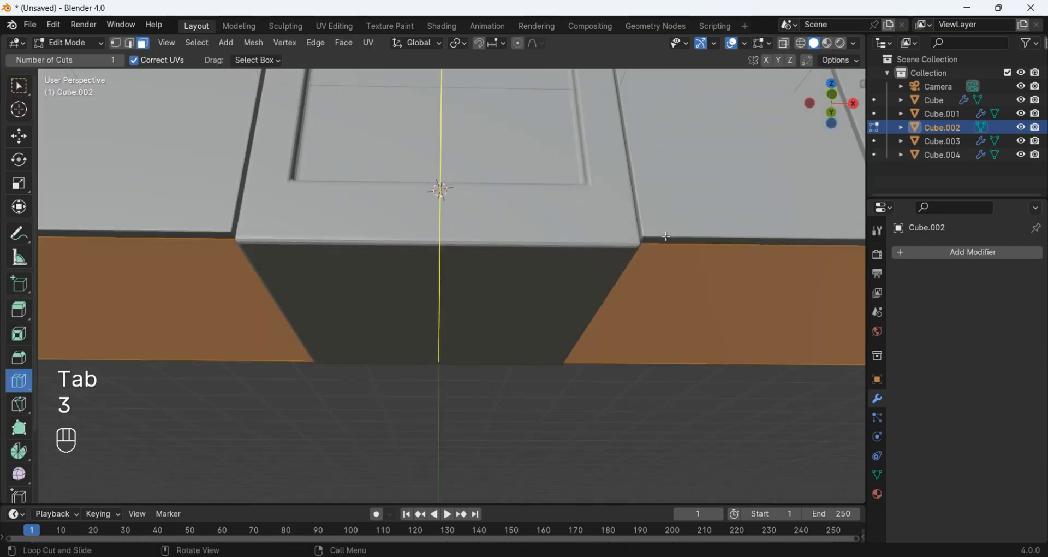
key("alt+a")
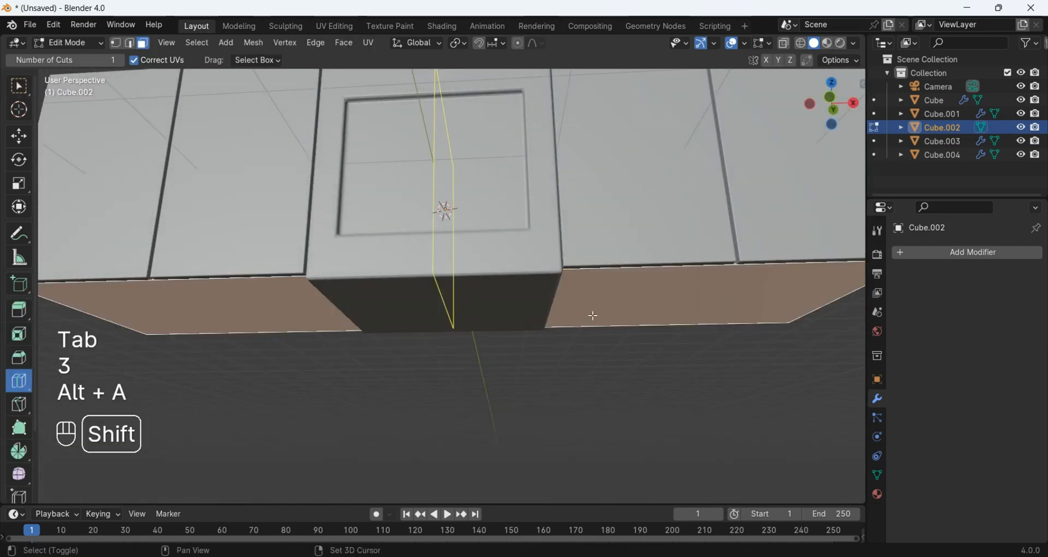
key("g")
key("z")
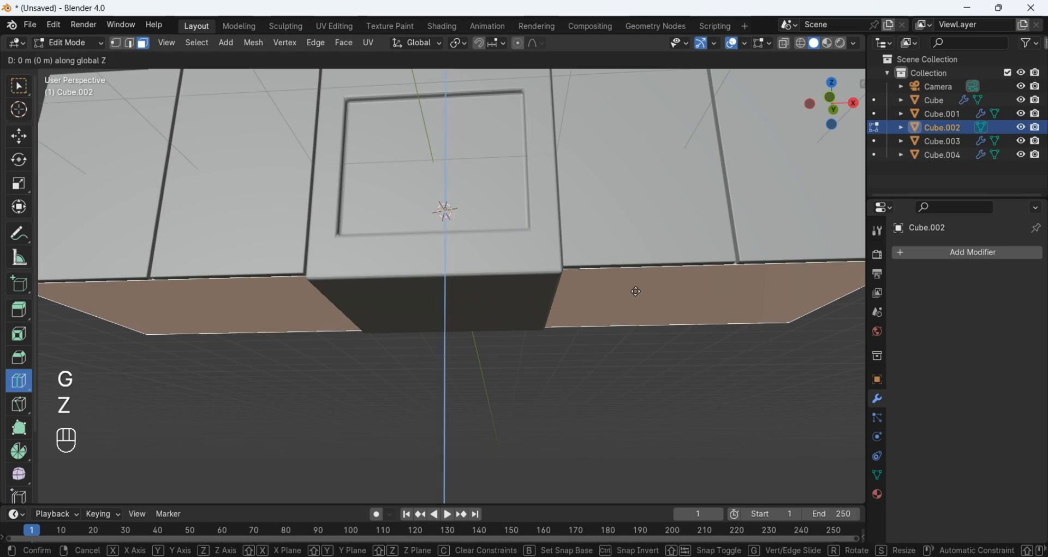
left_click(660, 397)
key("Tab")
Step: Add a mesh cube and move it forward along Y until it stands clear in front of the stove
middle_click_drag(660, 397, 595, 382)
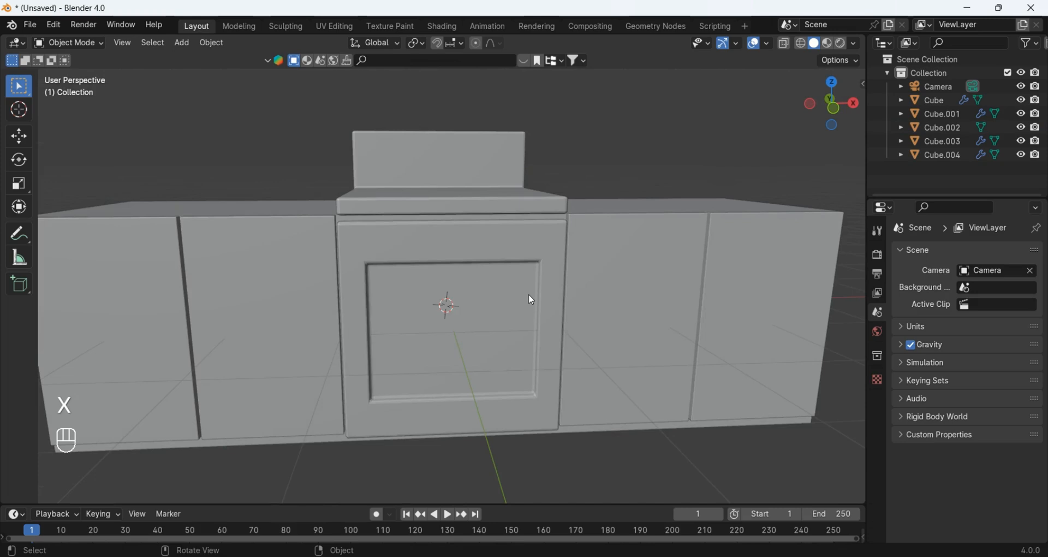
middle_click_drag(481, 245, 487, 261)
left_click(183, 43)
mouse_move(196, 58)
left_click(294, 73)
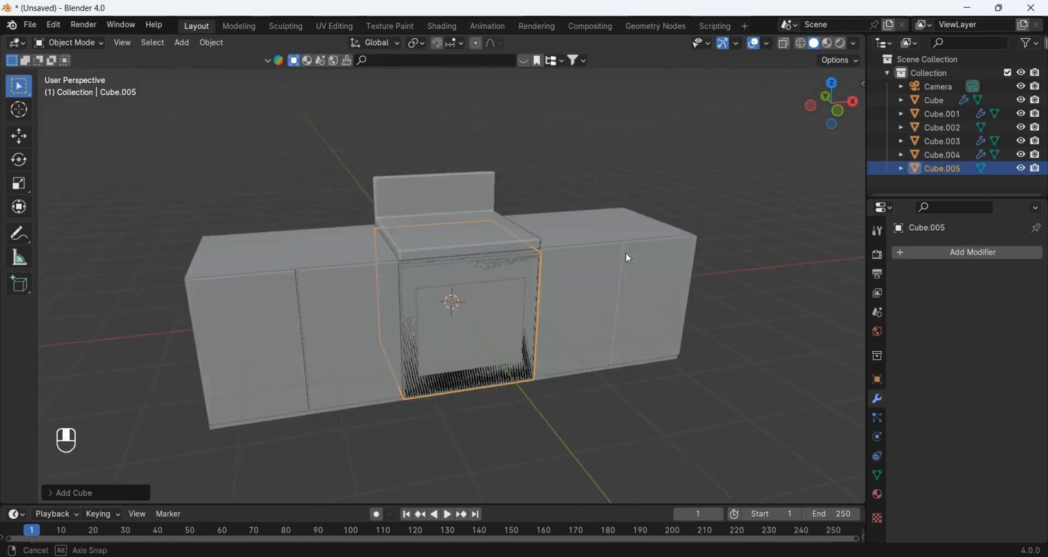
middle_click_drag(626, 253, 682, 334)
key("g")
key("y")
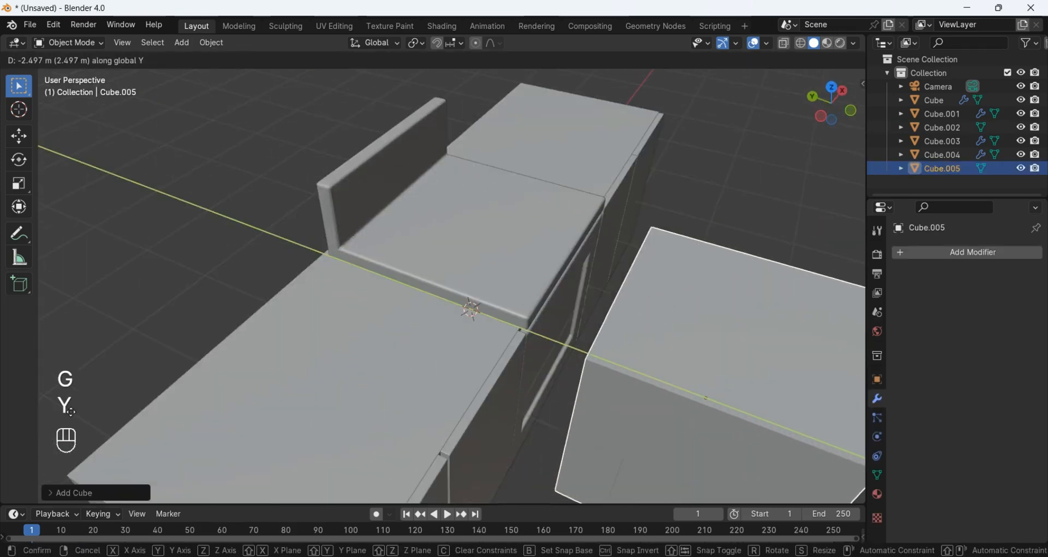
left_click(1, 374)
Step: Scale the new cube down into a slim horizontal bar, thin along Z and about 0.14 along Y
middle_click_drag(1, 374, 686, 344)
key("s")
key("z")
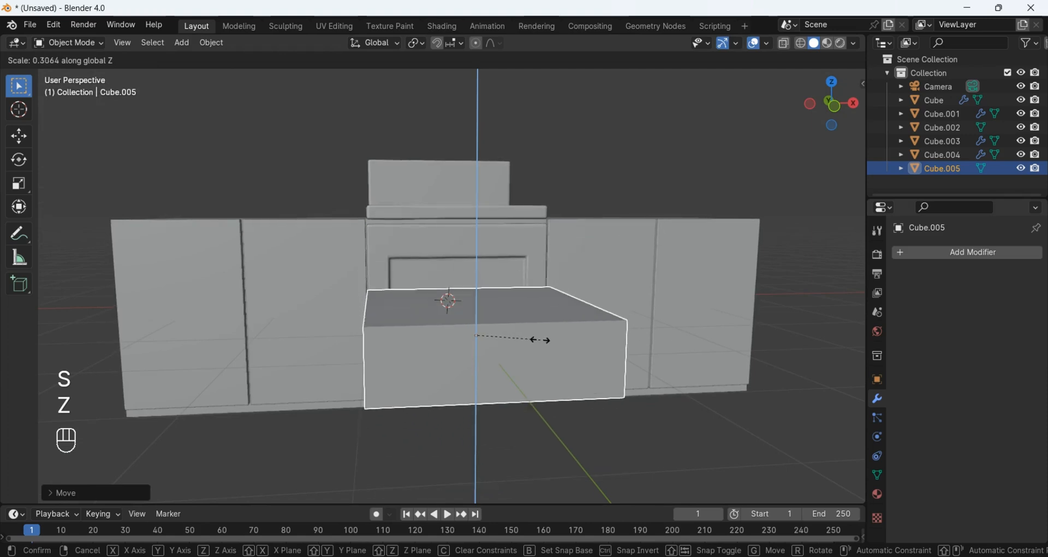
left_click(494, 334)
middle_click_drag(496, 335, 634, 393)
key("s")
key("y")
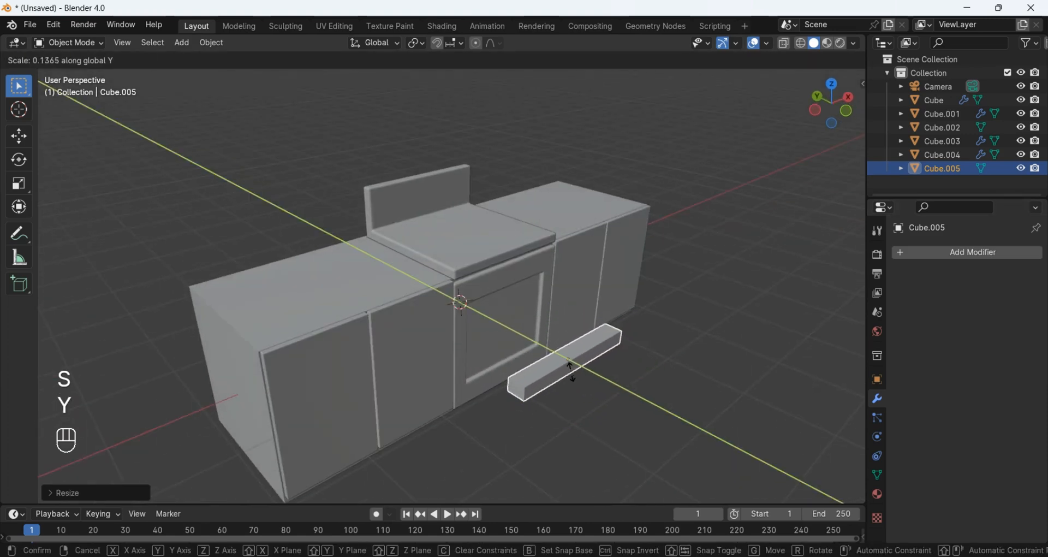
left_click(571, 371)
Step: Raise the bar along Z to the band between the oven window and the cooktop
key("KP_1")
scroll(665, 405, "up", 3)
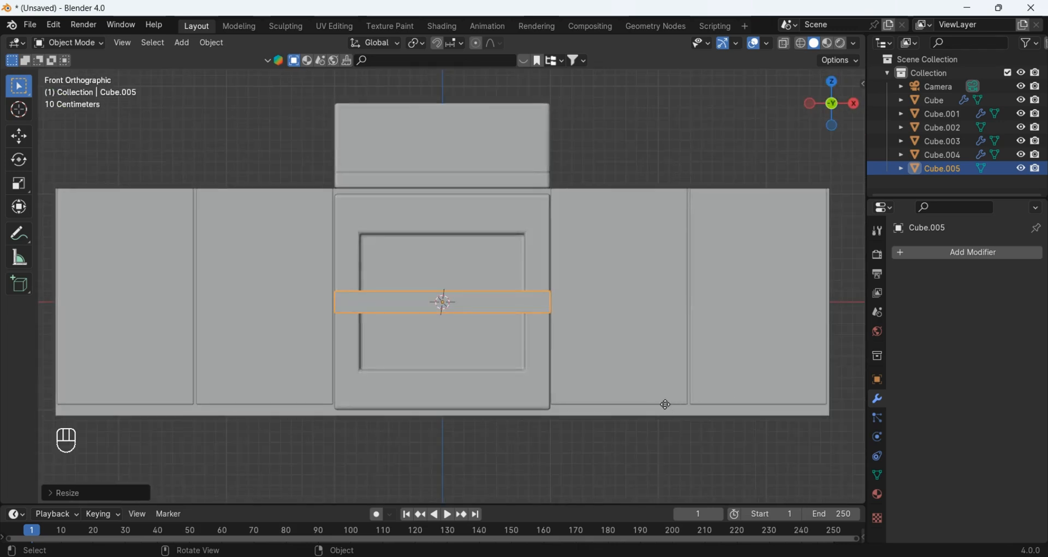
key("g")
key("z")
left_click(637, 319)
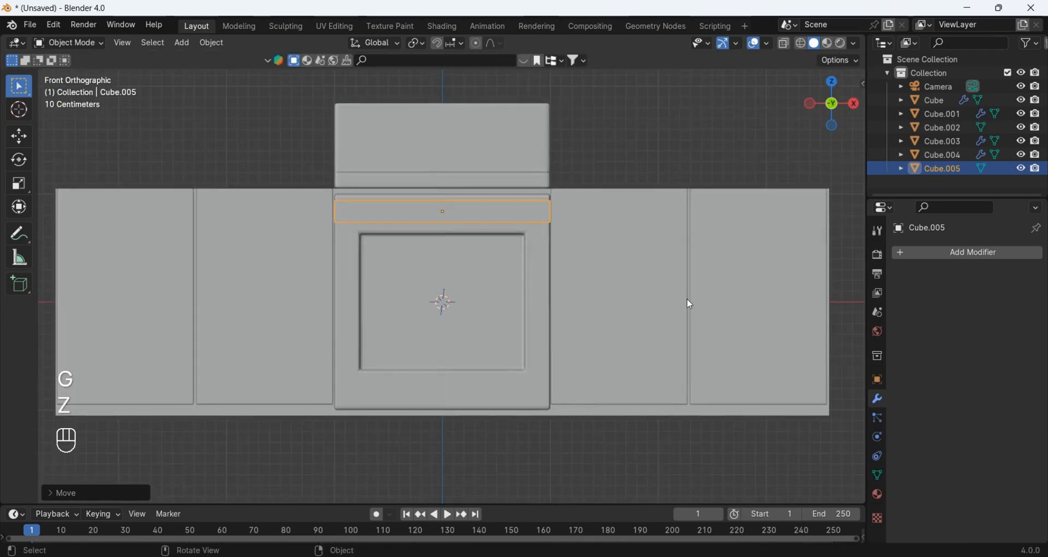
Step: Shorten the bar to about 0.88 along X so it fits within the oven's width
key("s")
key("x")
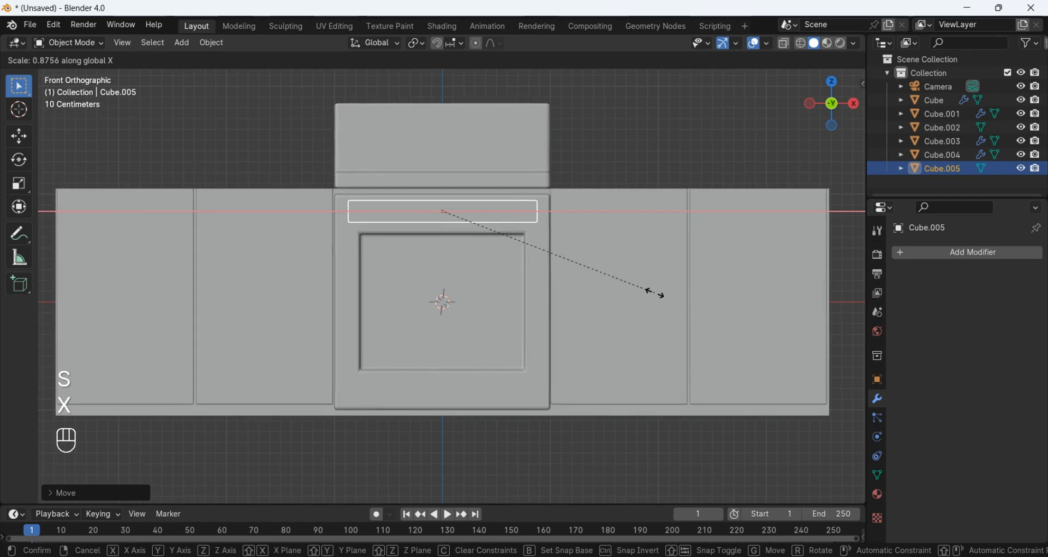
left_click(658, 293)
Step: Divide the handle bar along its length with many evenly spaced crosswise loop cuts
middle_click_drag(645, 248, 600, 278)
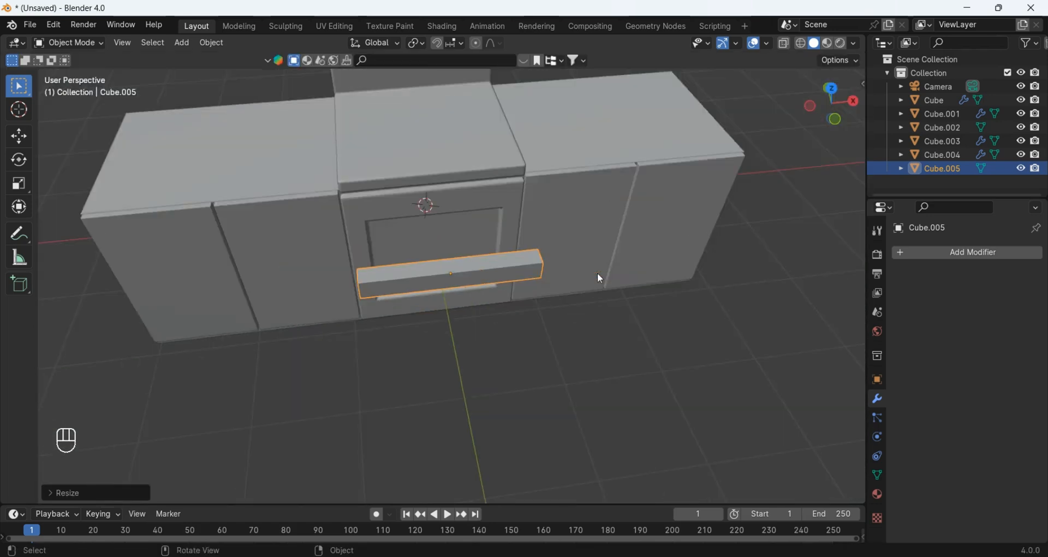
scroll(600, 278, "up", 3)
key("Tab")
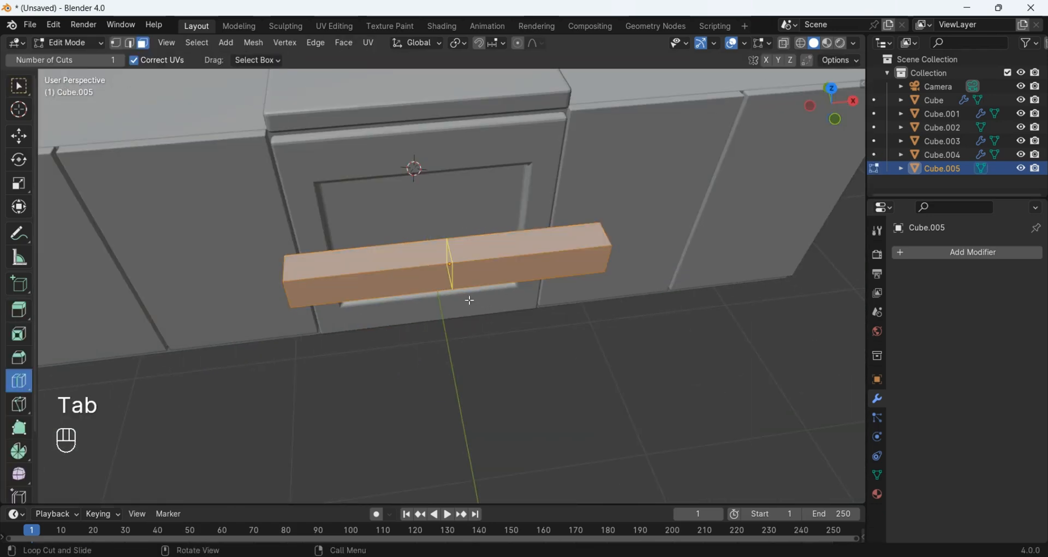
left_click(460, 293)
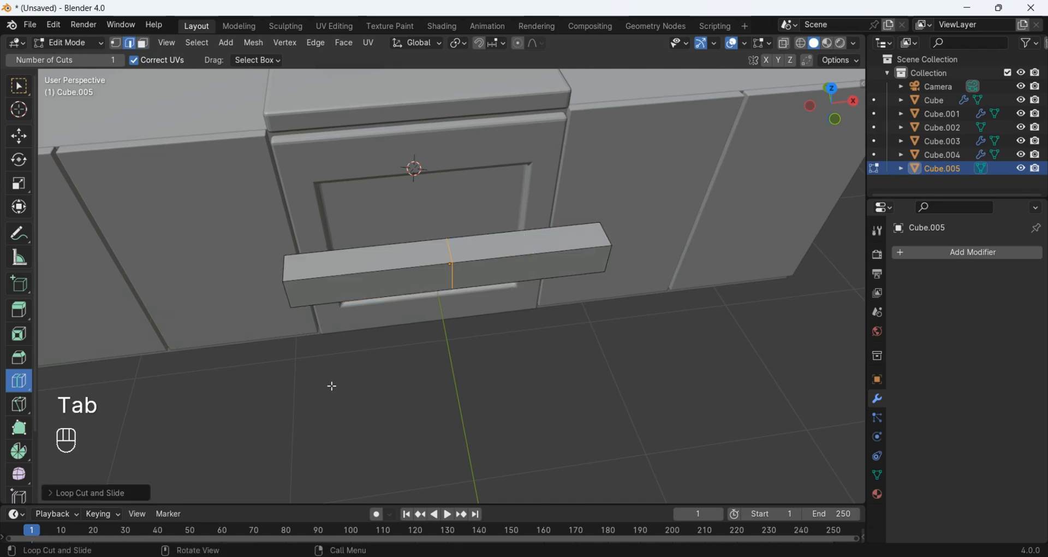
left_click(50, 493)
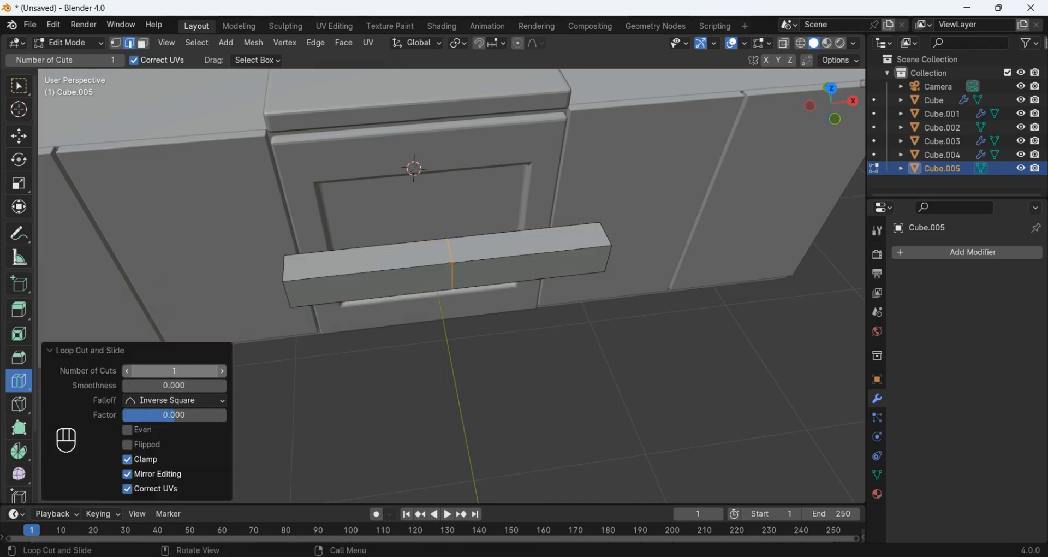
left_click(75, 350)
Step: Select only the middle edge loop around the handle bar and turn on proportional editing
middle_click_drag(404, 313, 489, 307)
key("alt+a")
left_click(473, 256, "alt+shift")
scroll(612, 283, "down", 2)
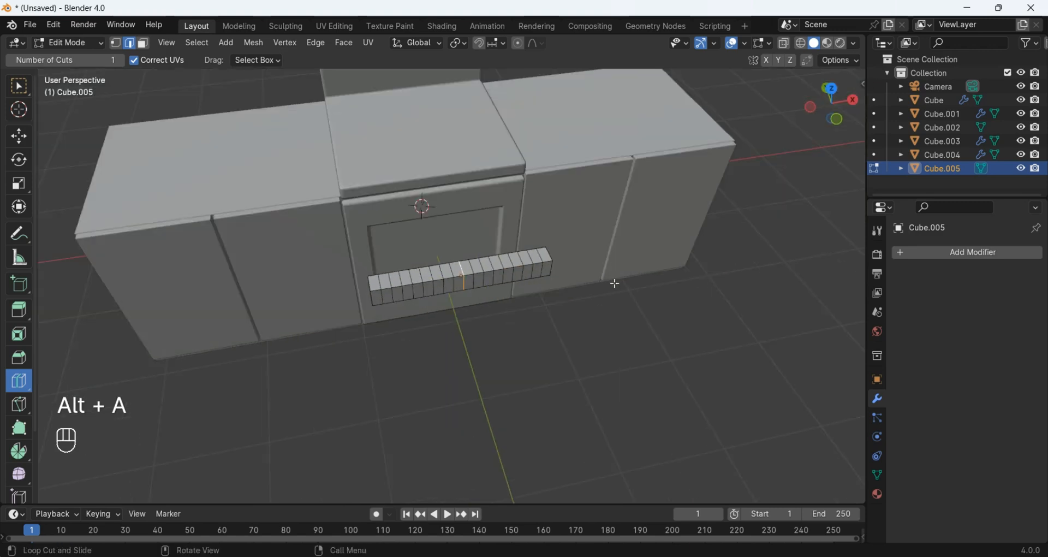
scroll(620, 293, "up", 1)
middle_click_drag(619, 294, 611, 295)
middle_click_drag(476, 316, 523, 293)
scroll(491, 285, "up", 1)
key("alt+a")
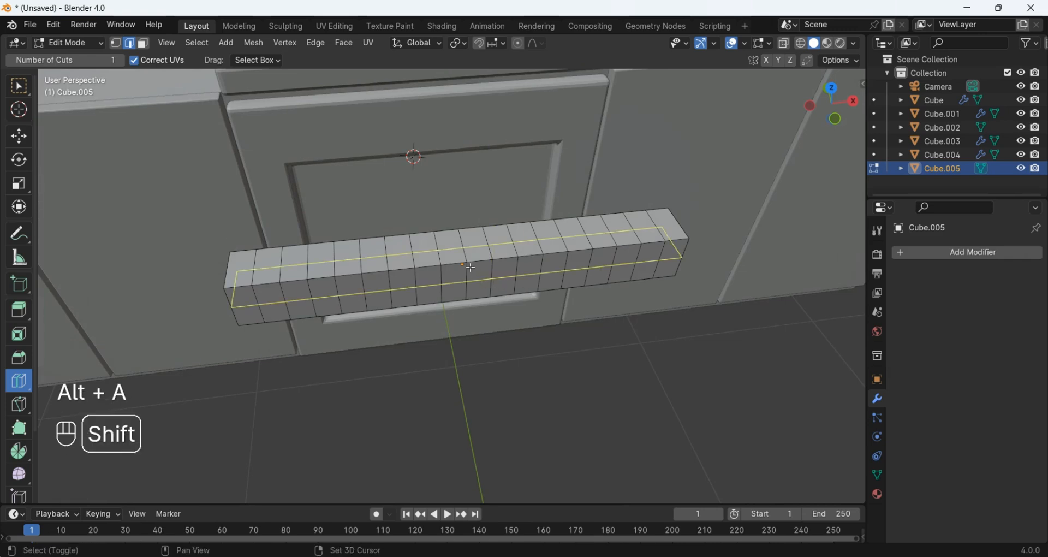
middle_click_drag(451, 261, 431, 257)
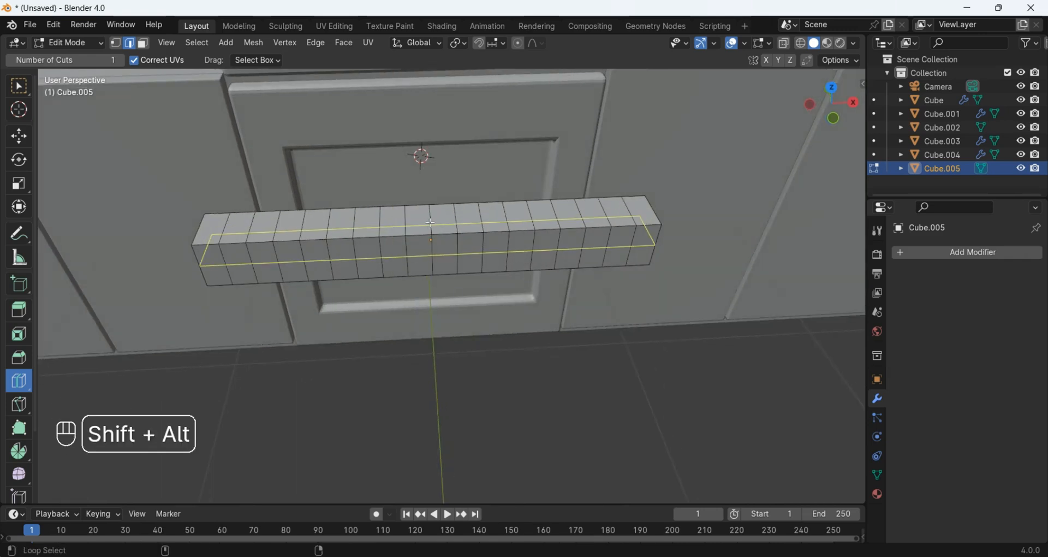
middle_click_drag(431, 223, 592, 274)
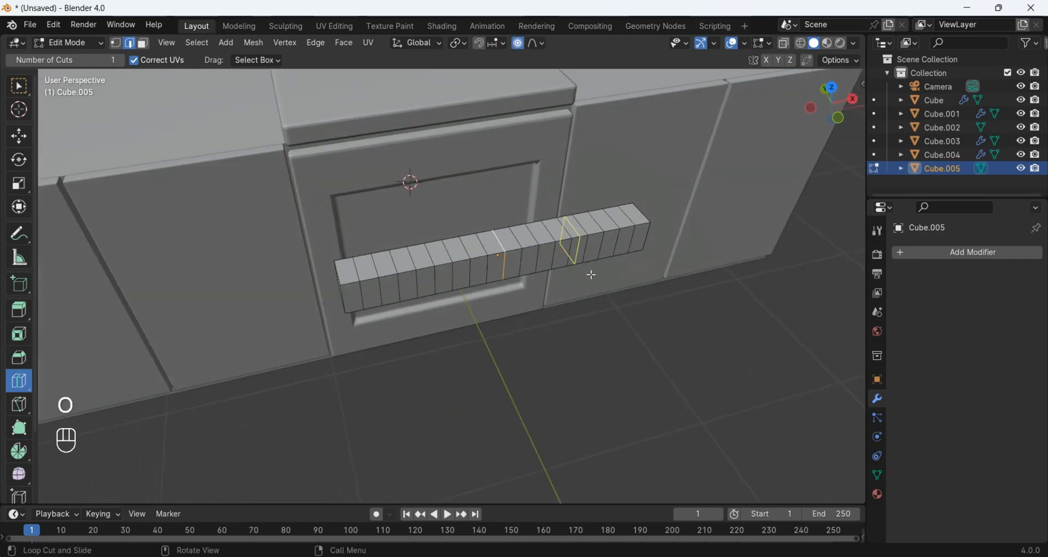
Step: Try to bow the bar by pulling its middle loop about 0.62 m forward along Y with a 1.331 m proportional size, and undo it
key("g")
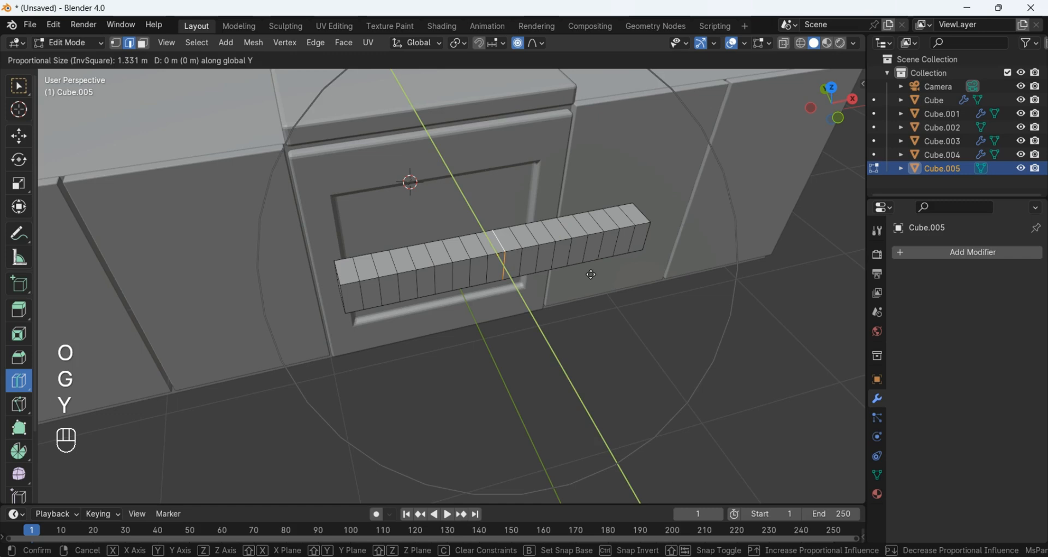
scroll(647, 349, "up", 2)
scroll(648, 349, "down", 1)
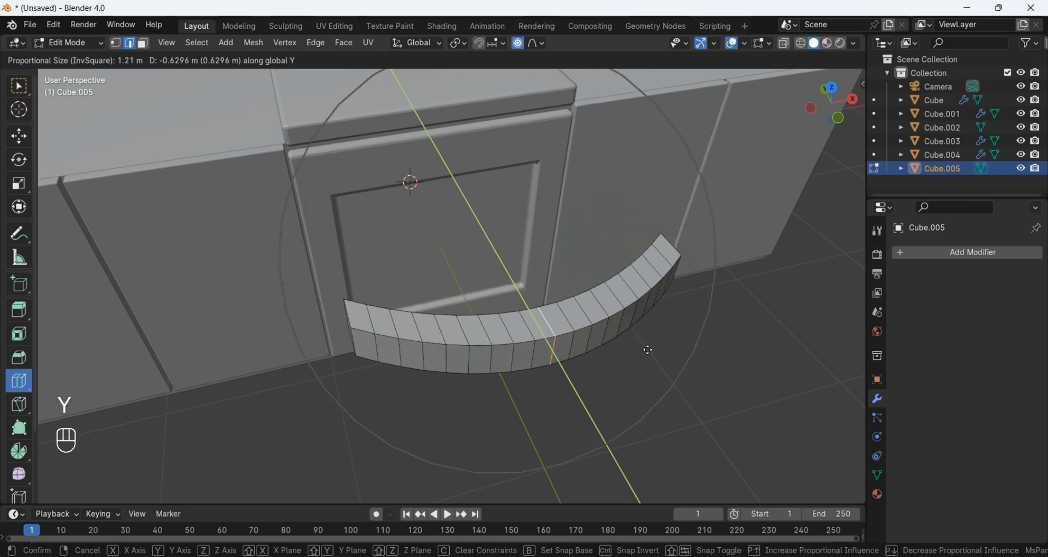
scroll(646, 348, "down", 1)
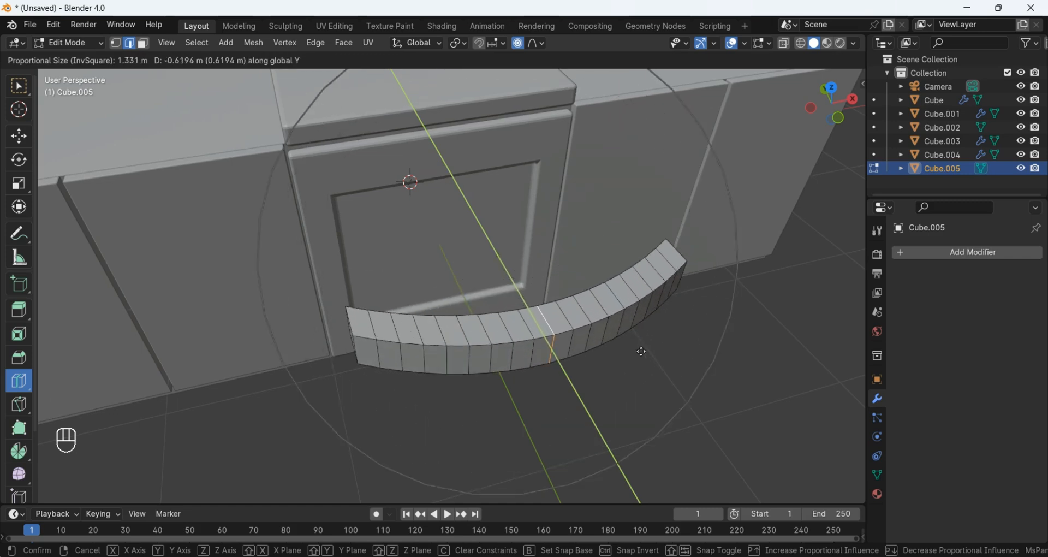
scroll(641, 351, "up", 1)
scroll(642, 351, "up", 3)
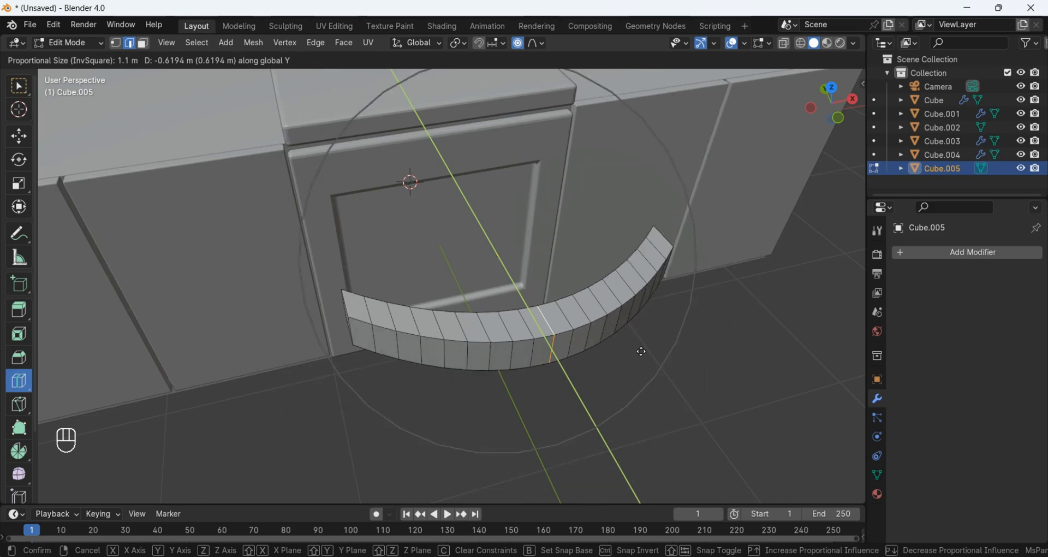
scroll(641, 351, "down", 1)
scroll(642, 352, "up", 1)
scroll(642, 352, "down", 3)
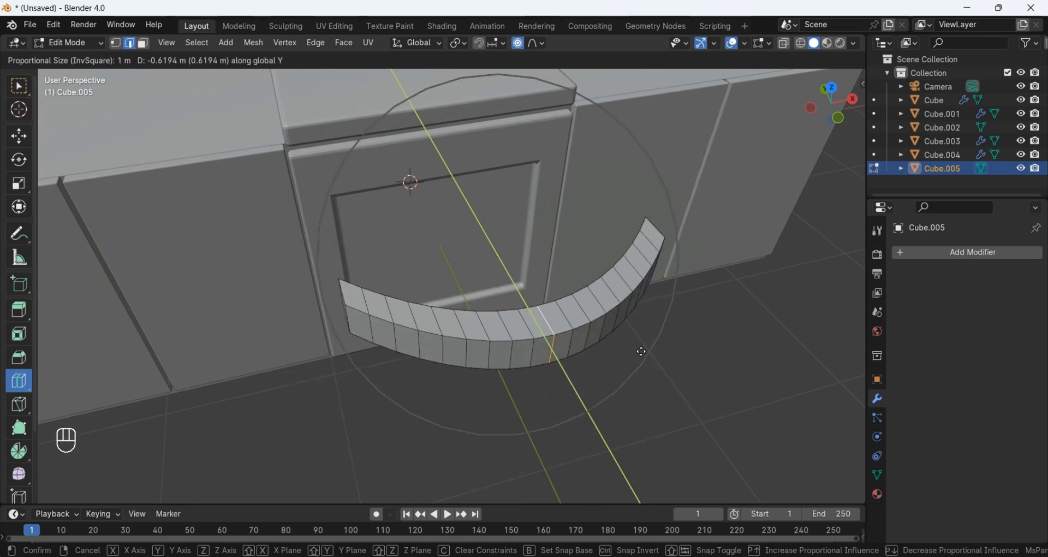
scroll(641, 351, "down", 1)
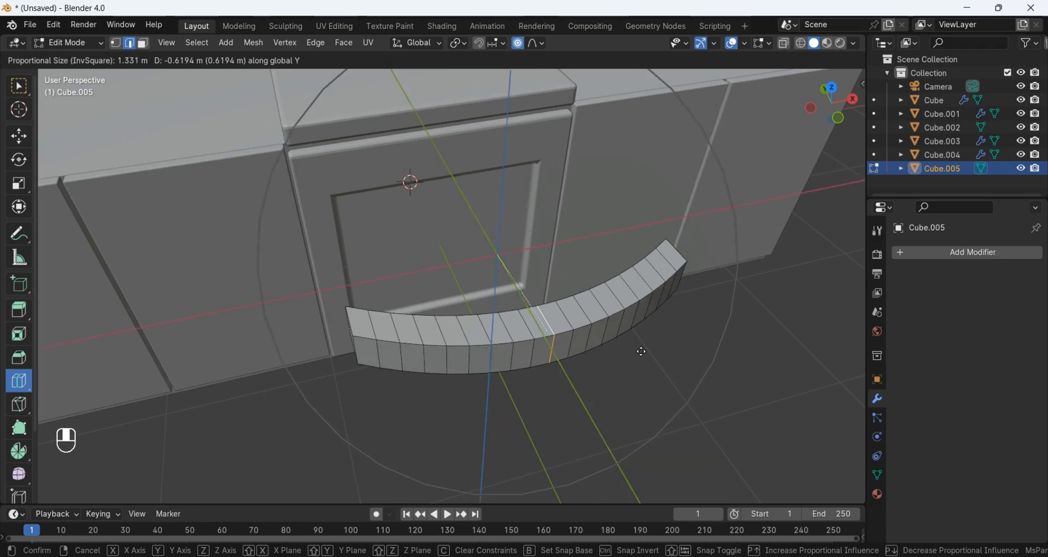
left_click(641, 351)
middle_click_drag(641, 352, 633, 307)
key("ctrl+z")
Step: Pull the middle loop about 0.46 m forward along Y to bow the bar, and give the bar smooth shading
key("g")
key("y")
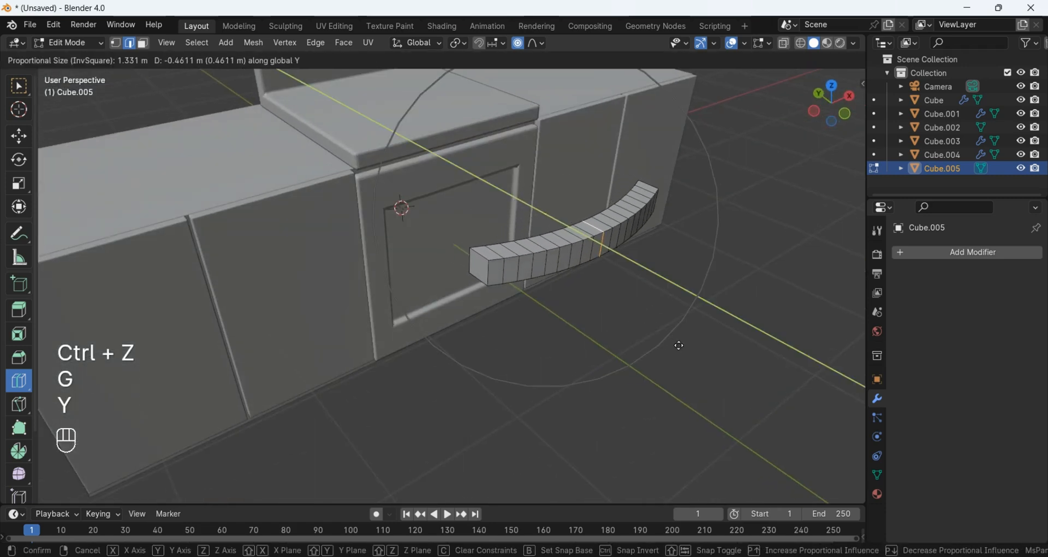
left_click(682, 348)
middle_click_drag(683, 348, 583, 110)
key("Tab")
right_click(441, 299)
left_click(430, 306)
Step: Select the faces along the bar's inner curve, turn off proportional editing, and move them forward along Y to thin the handle
key("Tab")
key("alt+a")
key("3")
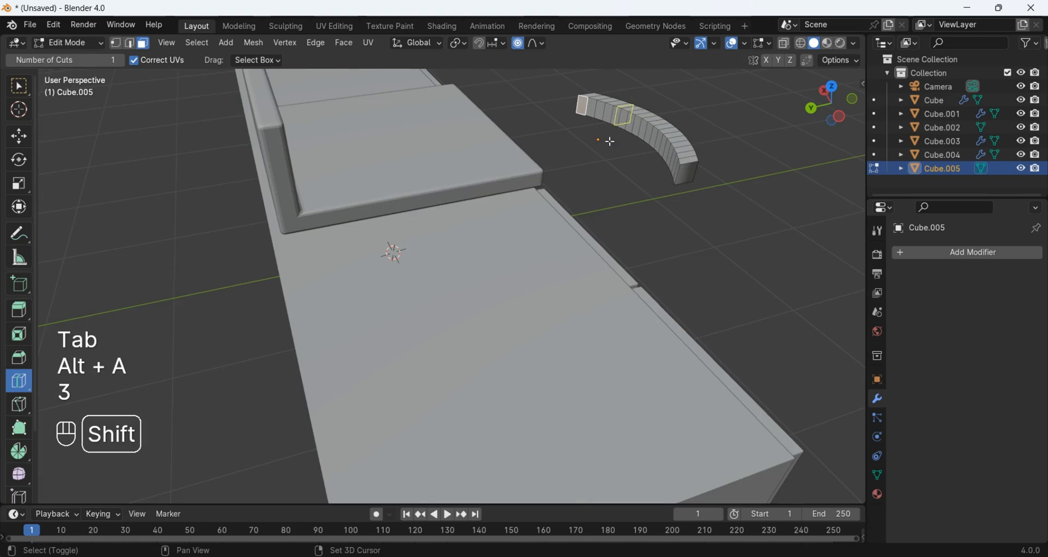
left_click(675, 173, "ctrl")
middle_click_drag(753, 234, 764, 284)
scroll(622, 299, "up", 3)
middle_click_drag(622, 299, 603, 285)
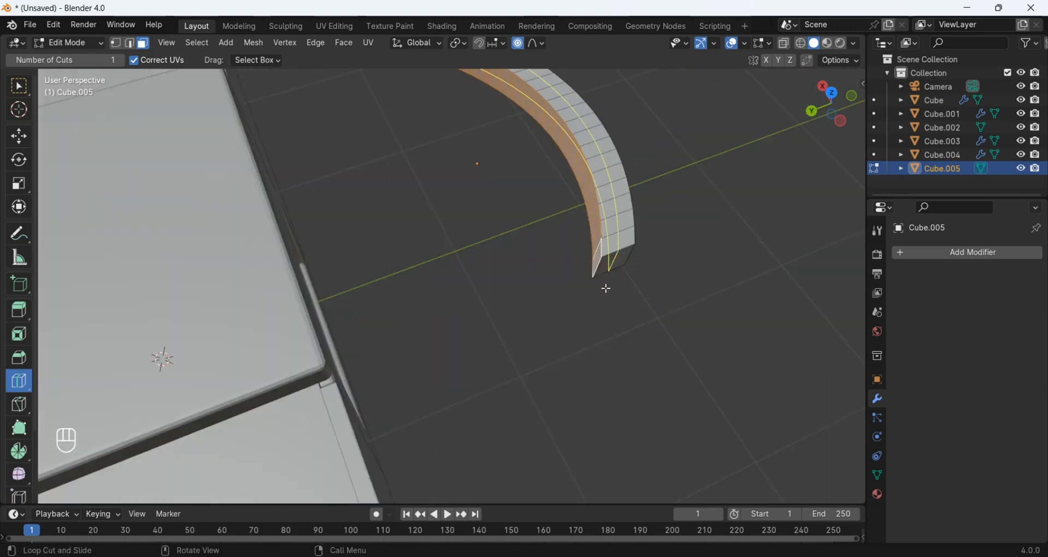
key("space")
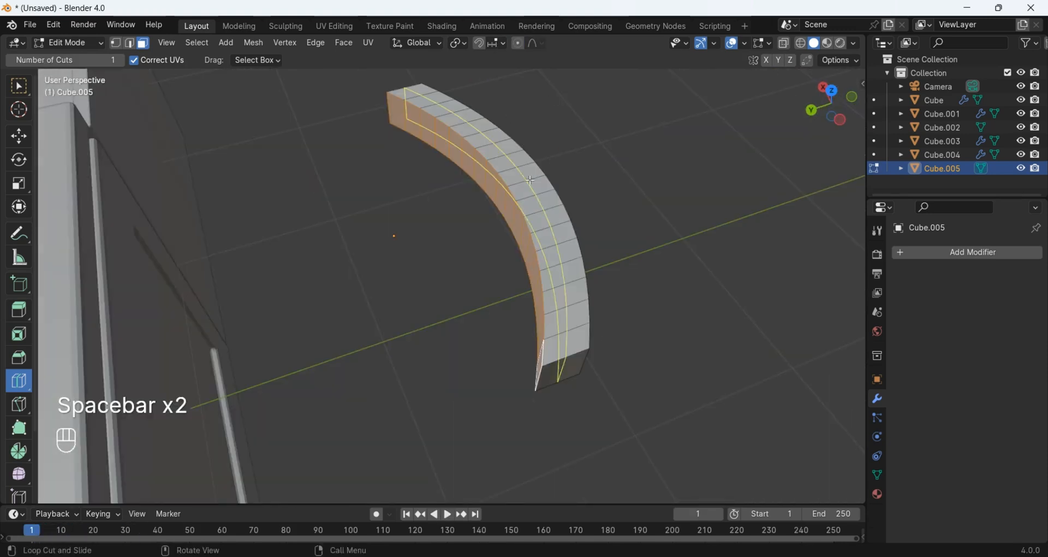
middle_click_drag(562, 362, 555, 265)
key("g")
key("y")
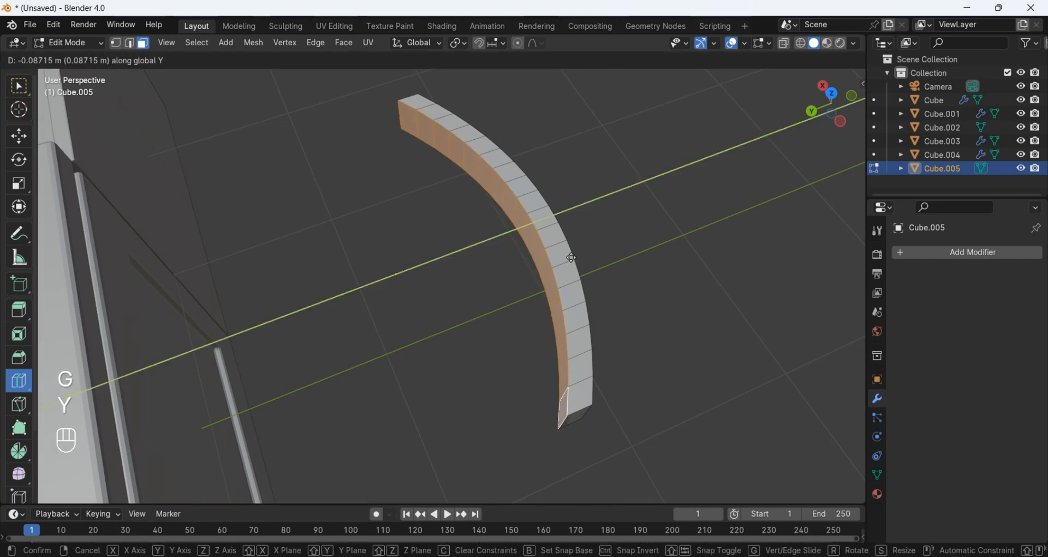
left_click(582, 256)
Step: Move the whole curved handle back along Y until its ends meet the oven door
key("Tab")
scroll(608, 267, "down", 3)
middle_click_drag(610, 270, 675, 275)
key("g")
key("y")
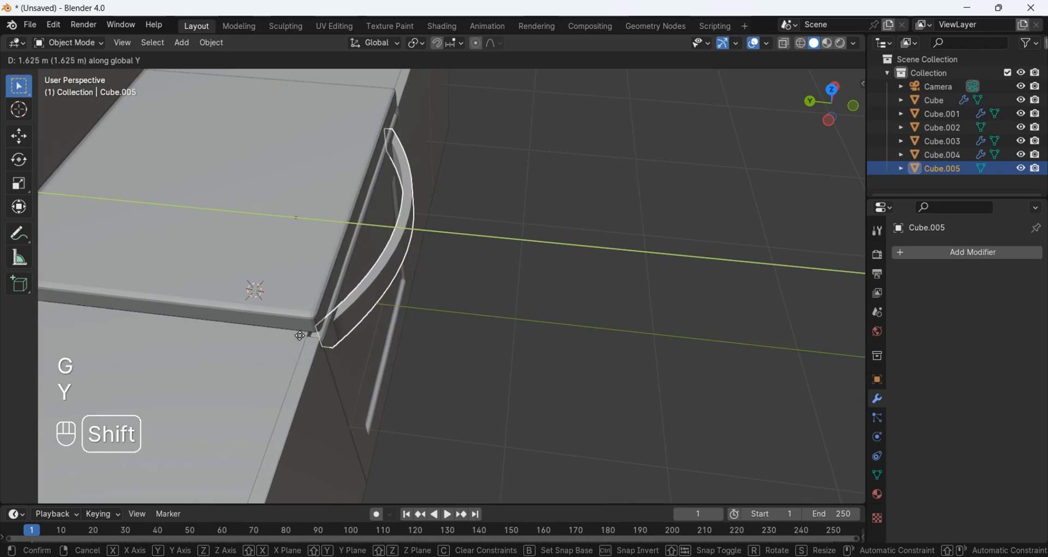
left_click(379, 298)
Step: Scale the handle to about 0.6 along Z and adjust its position along Y against the oven door
middle_click_drag(379, 298, 650, 309)
key("s")
key("z")
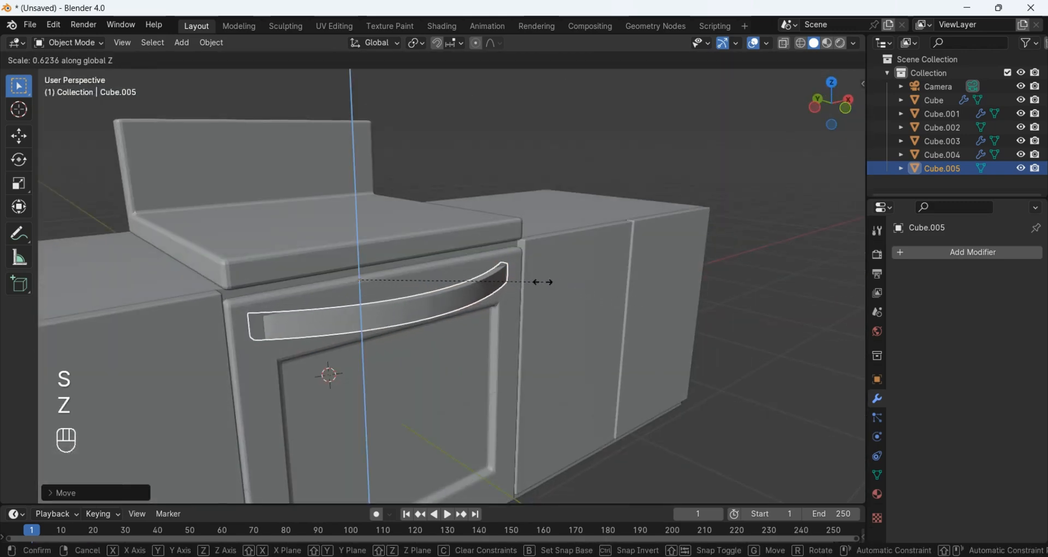
left_click(525, 274)
middle_click_drag(525, 273, 102, 70)
key("g")
key("y")
left_click(578, 299)
key("alt+a")
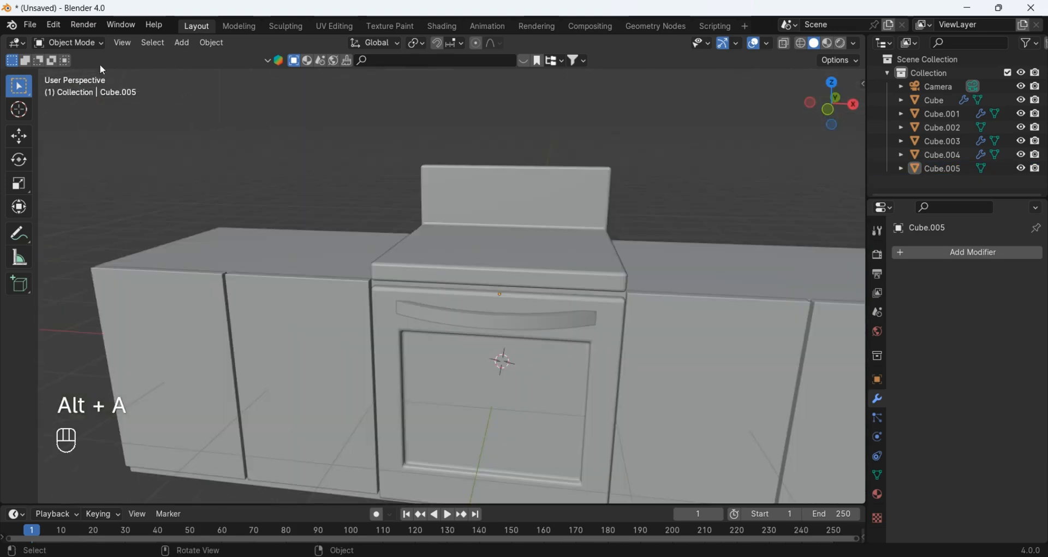
Step: Add a mesh plane and raise it along Z to lie just above the stove's cooktop
left_click(188, 42)
mouse_move(202, 58)
left_click(315, 58)
middle_click_drag(450, 296, 628, 396)
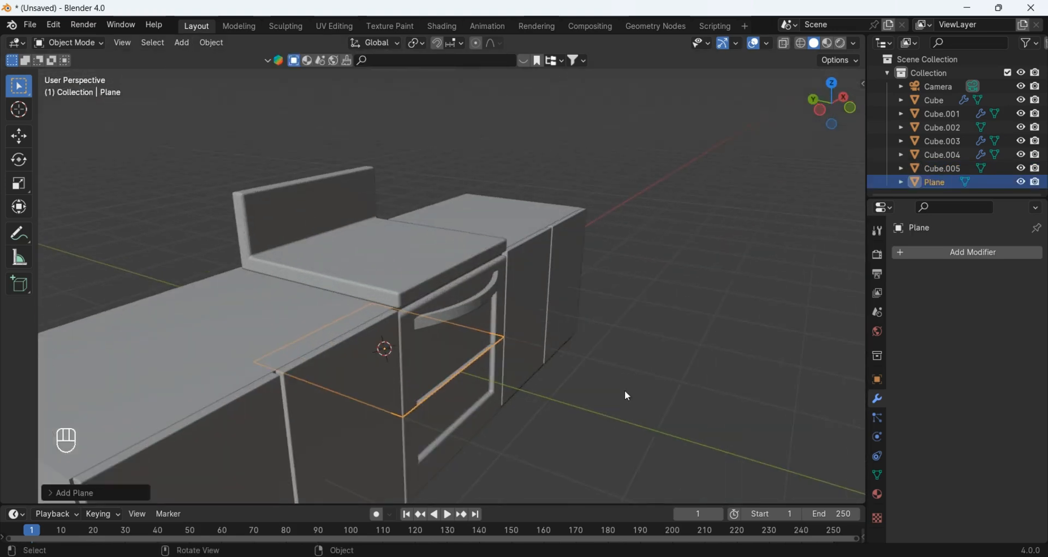
key("g")
key("z")
left_click(622, 139)
Step: From the top view, move the plane's rear edge forward along Y to the front of the stove's back panel
key("KP_7")
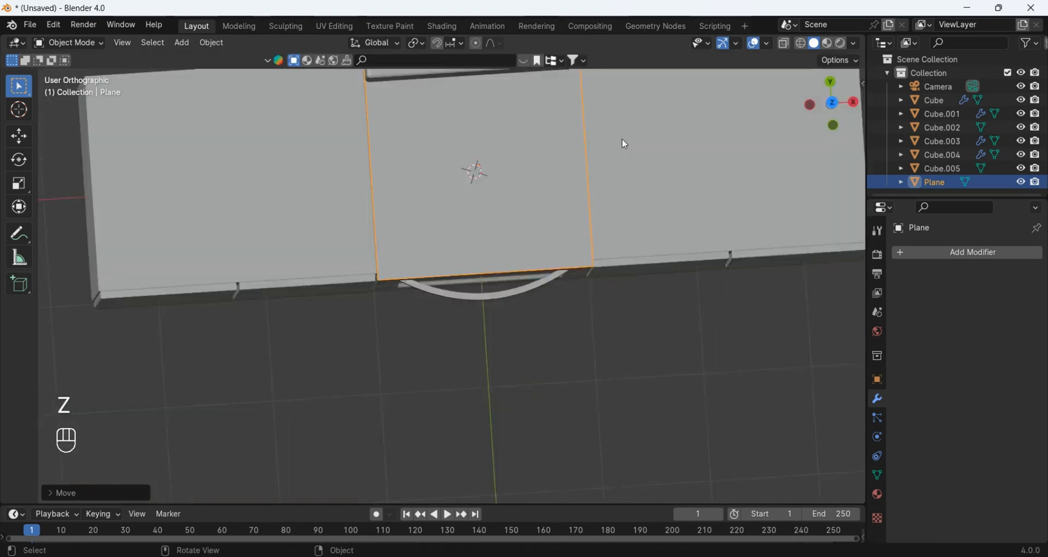
middle_click_drag(393, 202, 375, 310, "shift")
key("Tab")
key("alt+a")
key("2")
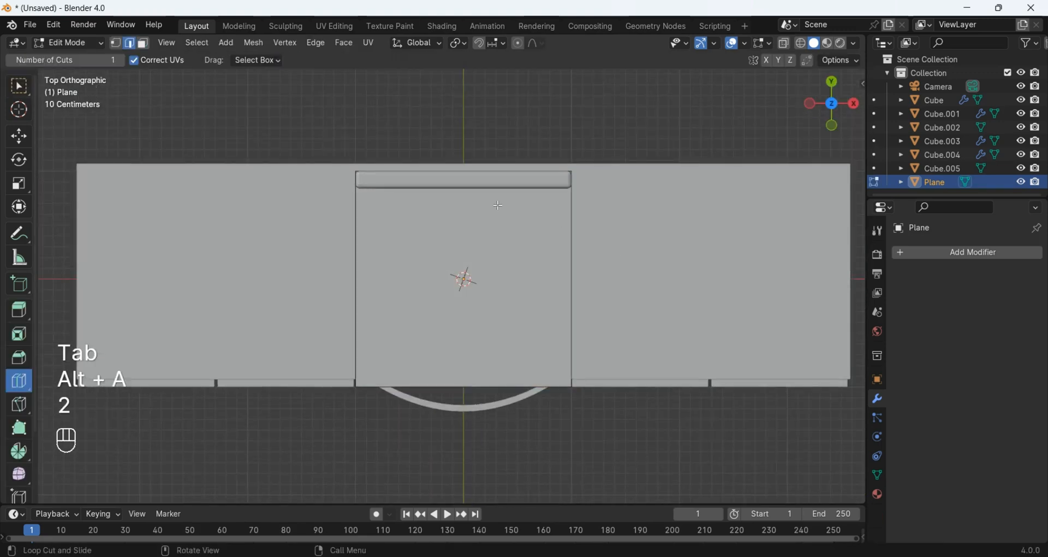
key("g")
key("y")
left_click(584, 304)
key("alt+a")
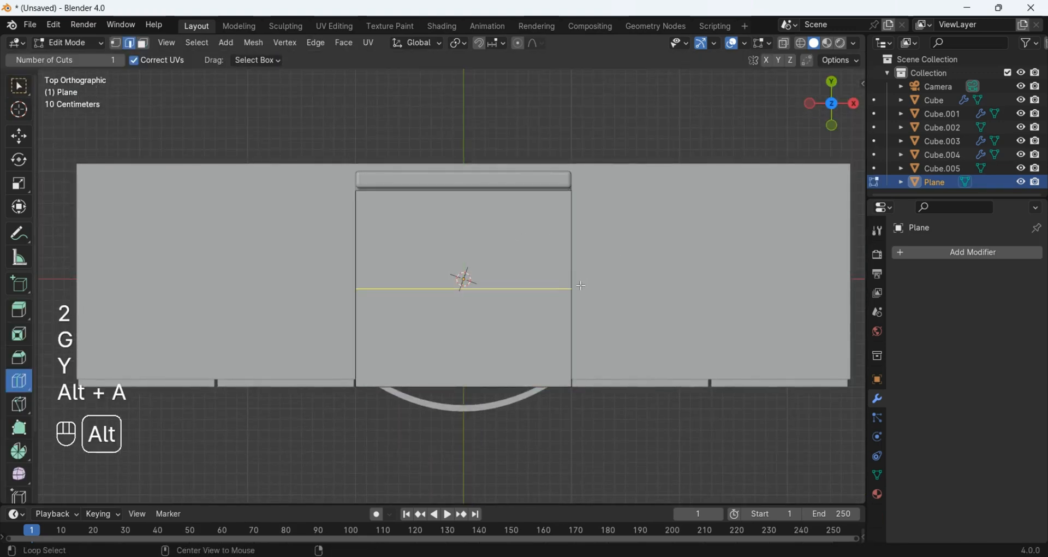
Step: Narrow the plane slightly along X and pull its front edge inward along Y so it fits within the cooktop
key("Tab")
key("s")
key("x")
left_click(677, 329)
key("Tab")
key("alt+a")
key("g")
key("y")
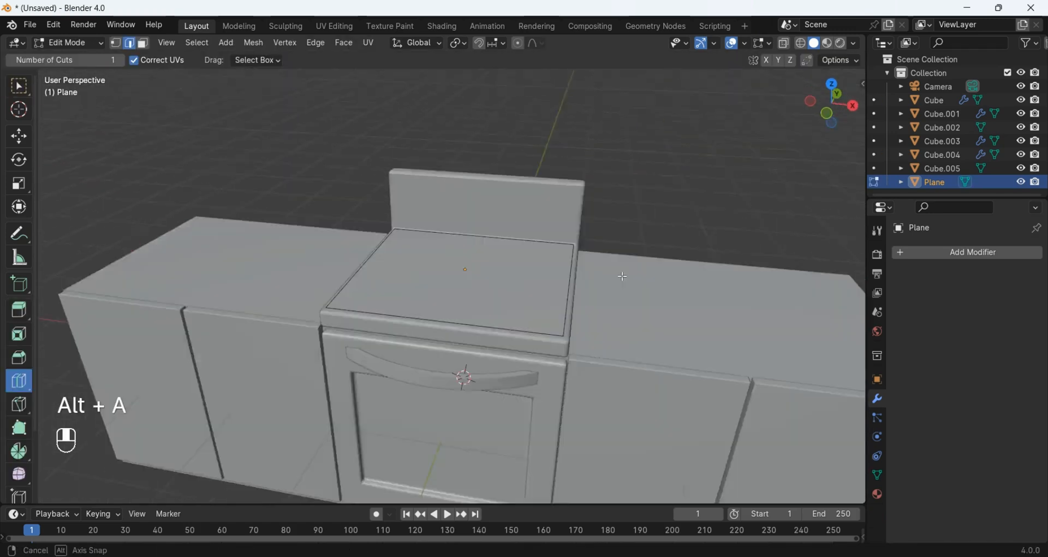
Step: Select the entire cooktop plane in face mode and subdivide it into four faces
key("Tab")
middle_click_drag(663, 325, 630, 319)
key("Tab")
scroll(585, 376, "up", 2)
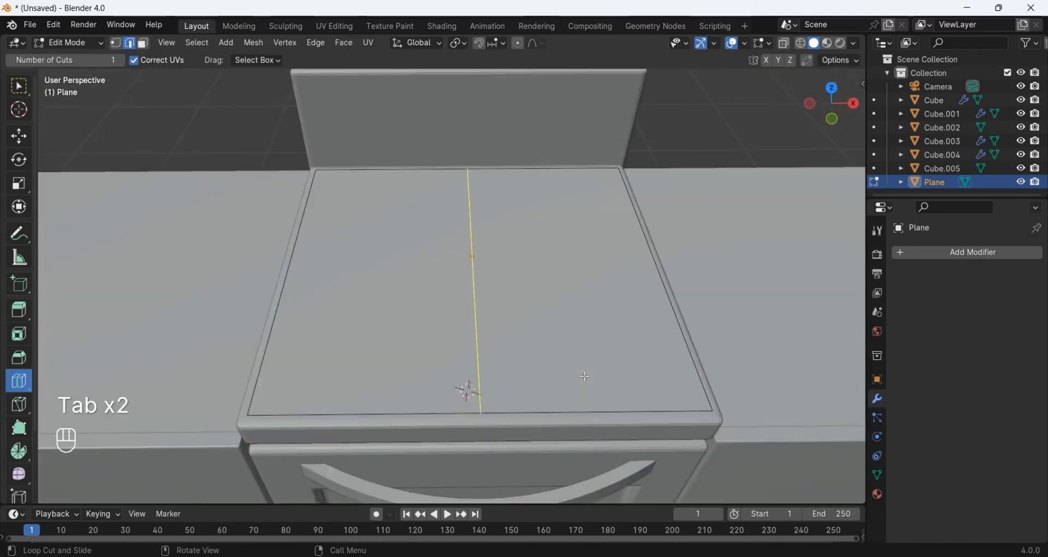
middle_click_drag(585, 376, 619, 354)
key("3")
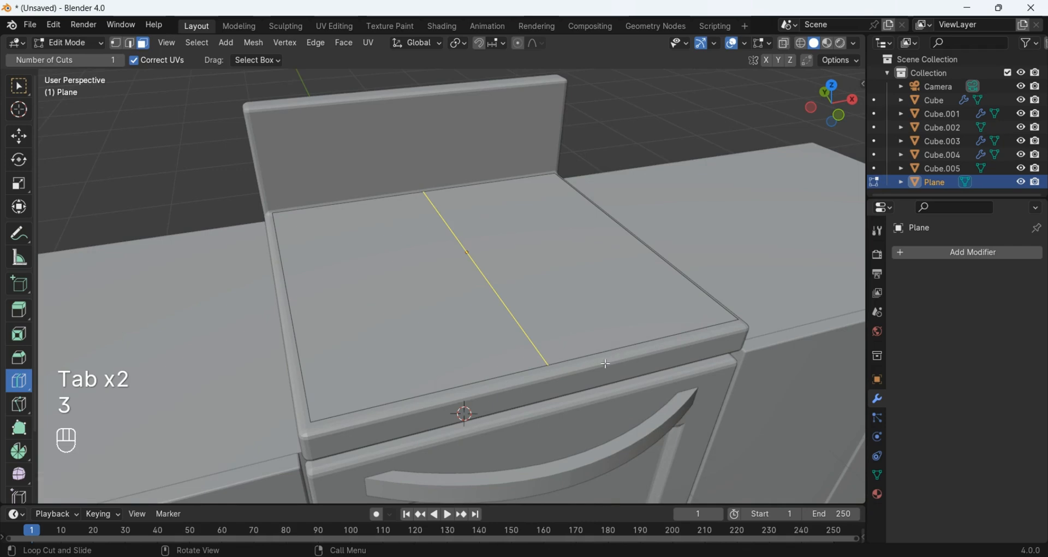
key("a")
middle_click_drag(507, 304, 431, 349)
right_click(439, 303)
left_click(426, 295)
Step: Inset the four cooktop faces individually by about 0.13 m
key("i")
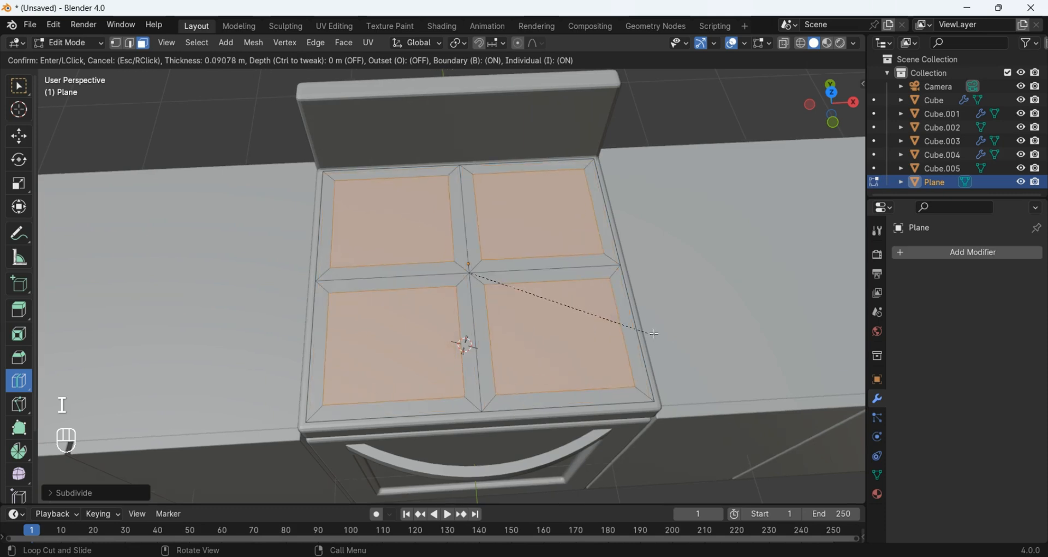
key("shift")
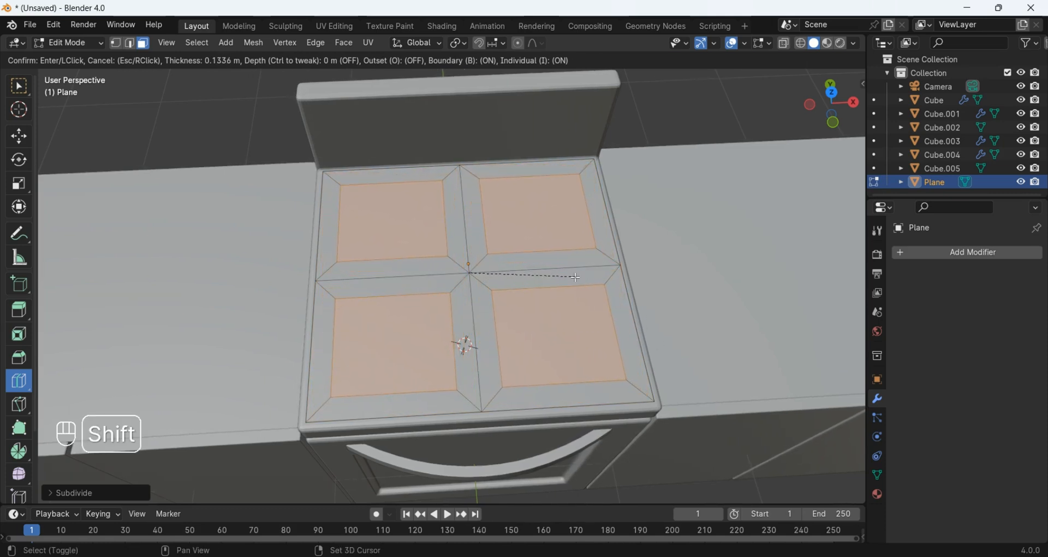
left_click(580, 287)
Step: Extrude the four inset faces upward by about 0.03 m to form raised burner blocks
middle_click_drag(626, 357, 628, 319)
scroll(631, 320, "up", 2)
key("e")
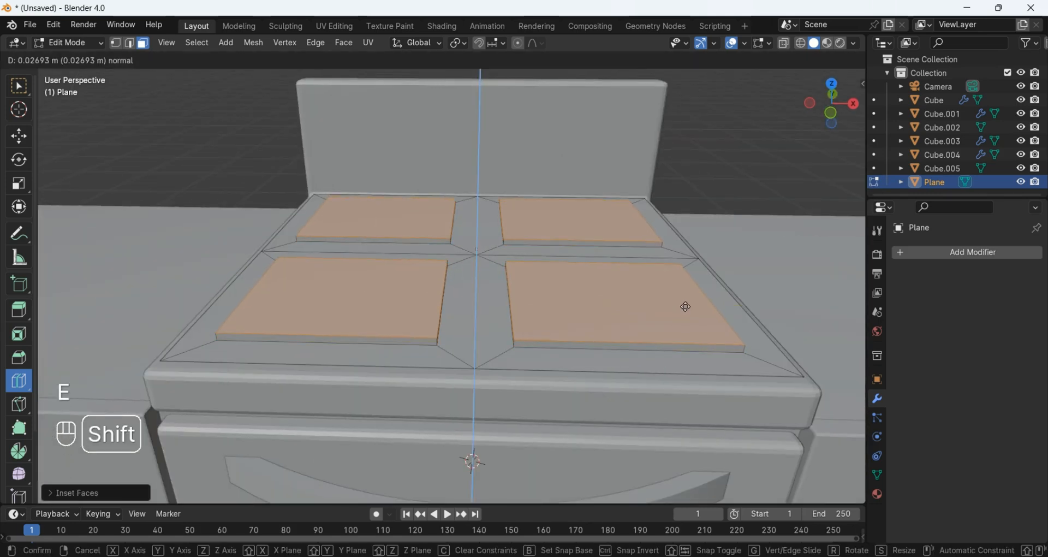
left_click(695, 306)
Step: Inset the top faces of the four raised burner blocks individually to leave a smaller square in each
middle_click_drag(695, 306, 715, 395)
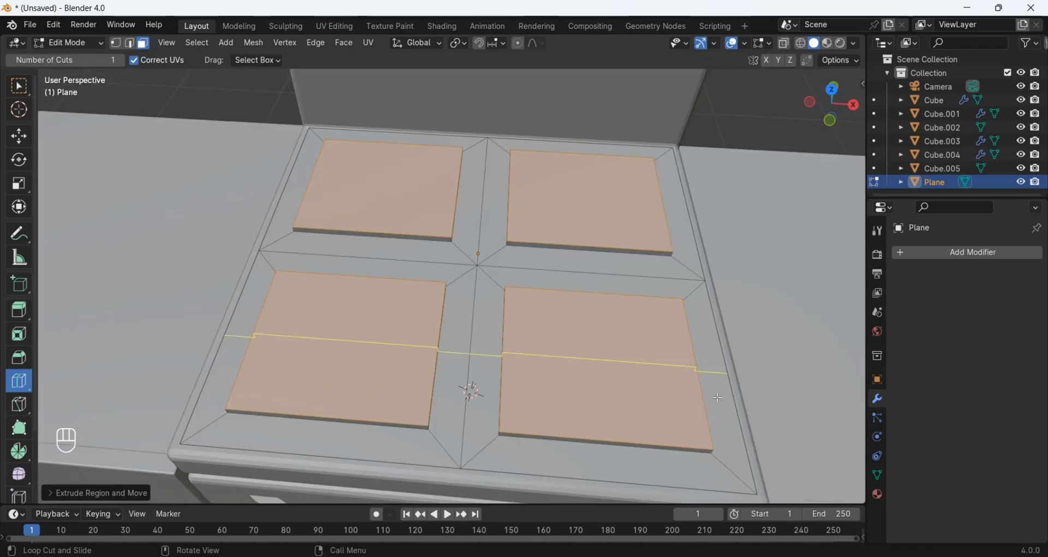
key("i")
key("shift")
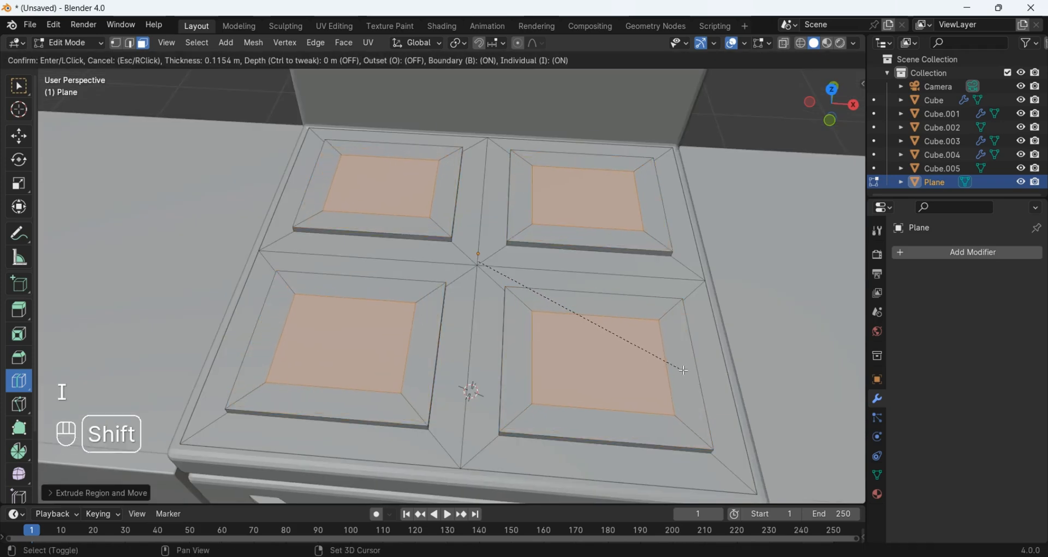
left_click(628, 315, "shift")
Step: Subdivide the inner square of each burner block into four faces
scroll(629, 317, "down", 3)
middle_click_drag(633, 321, 640, 330)
right_click(513, 292)
left_click(513, 292)
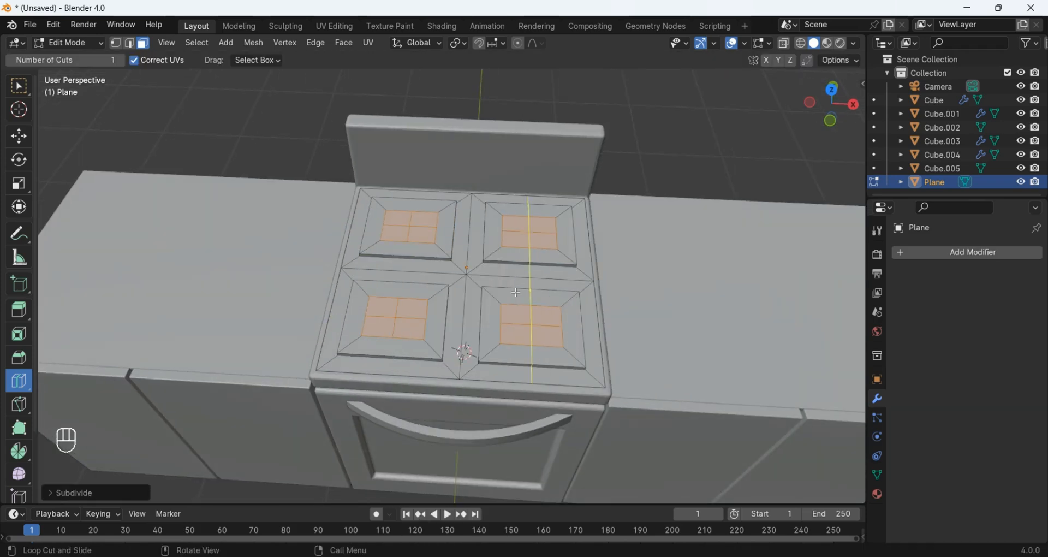
Step: Subdivide the inner squares of the four burner blocks once more and round each patch with the LoopTools Circle operation
scroll(516, 293, "up", 2)
middle_click_drag(515, 293, 534, 300)
right_click(481, 268)
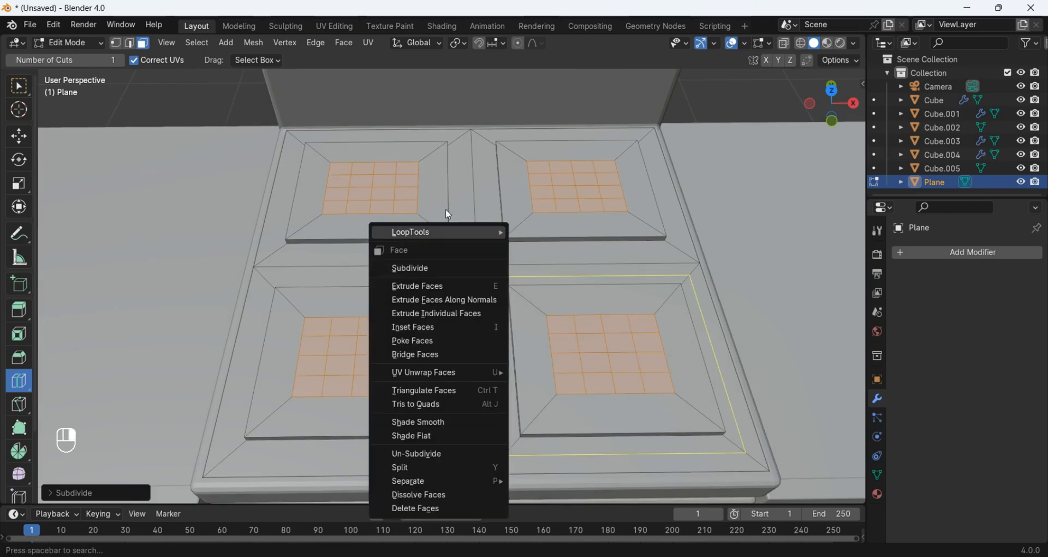
mouse_move(443, 230)
left_click(524, 246)
scroll(592, 271, "down", 4)
mouse_move(693, 333)
middle_mouse_down()
mouse_move(658, 314)
mouse_move(688, 313)
mouse_move(682, 341)
middle_mouse_up()
scroll(686, 329, "up", 3)
key("s")
key("ctrl+z")
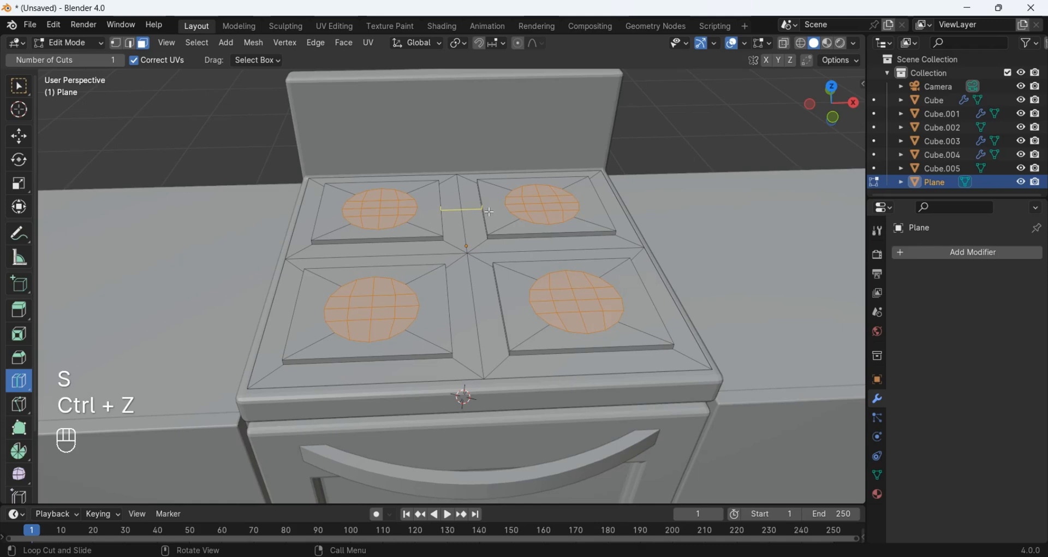
Step: Set the transform pivot to Individual Origins and shrink the four circular burner patches around their own centres
left_click(457, 44)
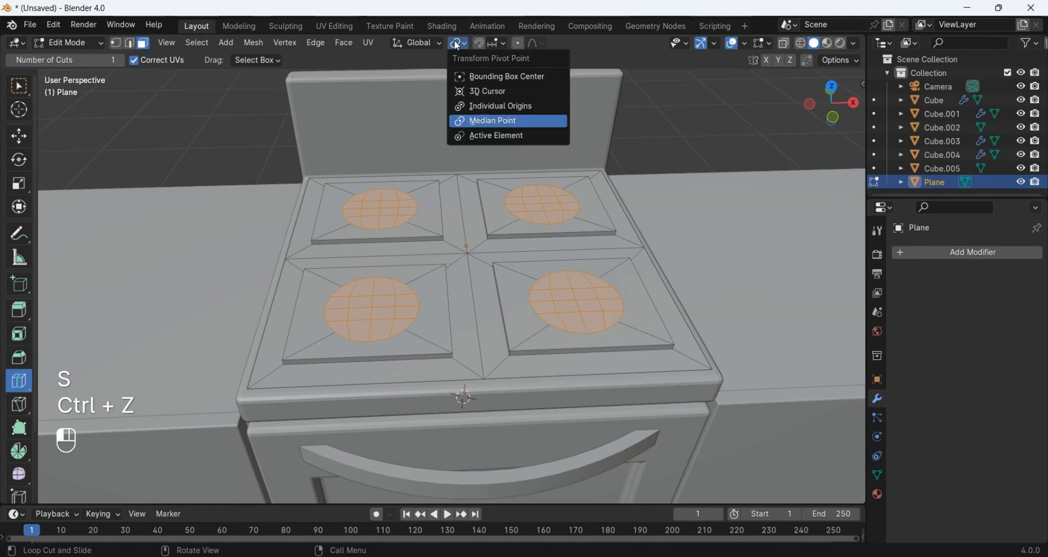
left_click(473, 104)
middle_click_drag(770, 319, 762, 338)
key("s")
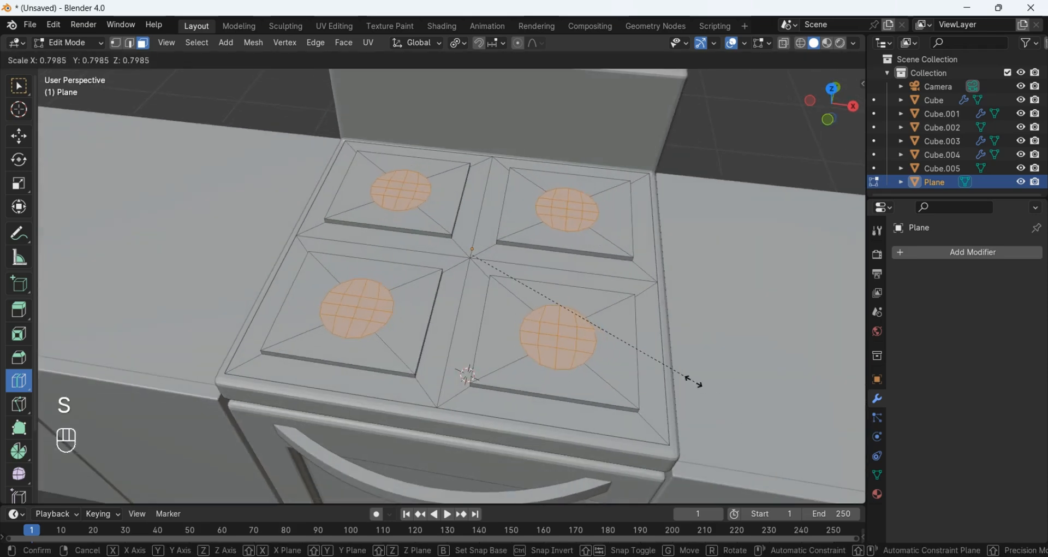
left_click(560, 280)
Step: Extrude the four circular patches upward slightly to form short burner discs
middle_click_drag(705, 406, 677, 384)
scroll(659, 371, "up", 3)
key("e")
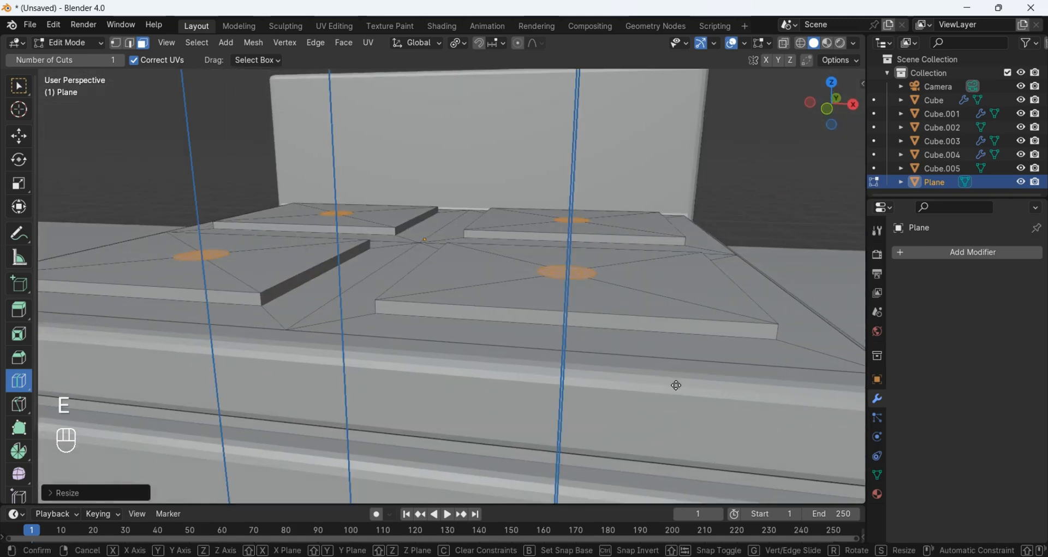
left_click(698, 319)
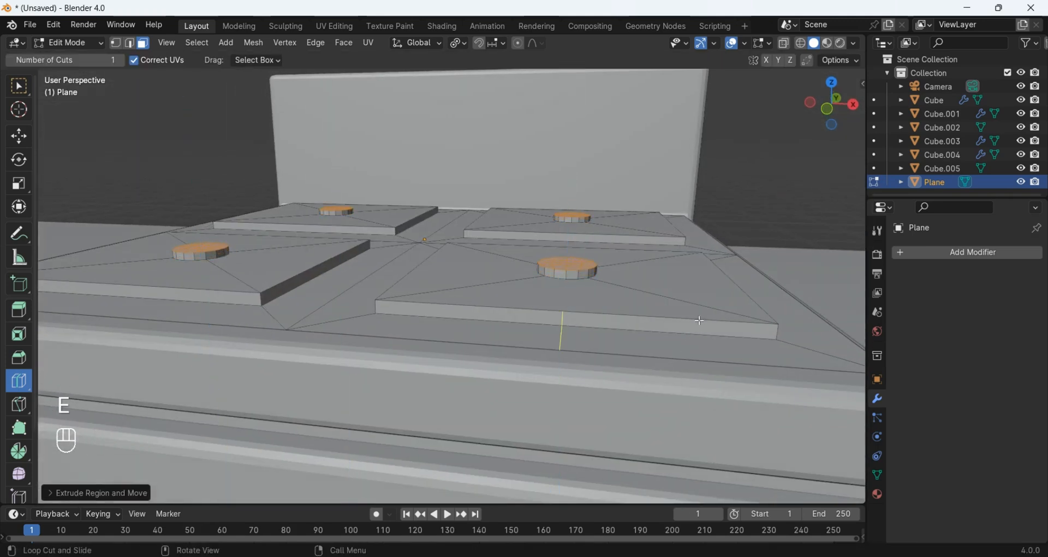
Step: Extrude the disc tops in place and scale them outward to form overhanging rims
key("e")
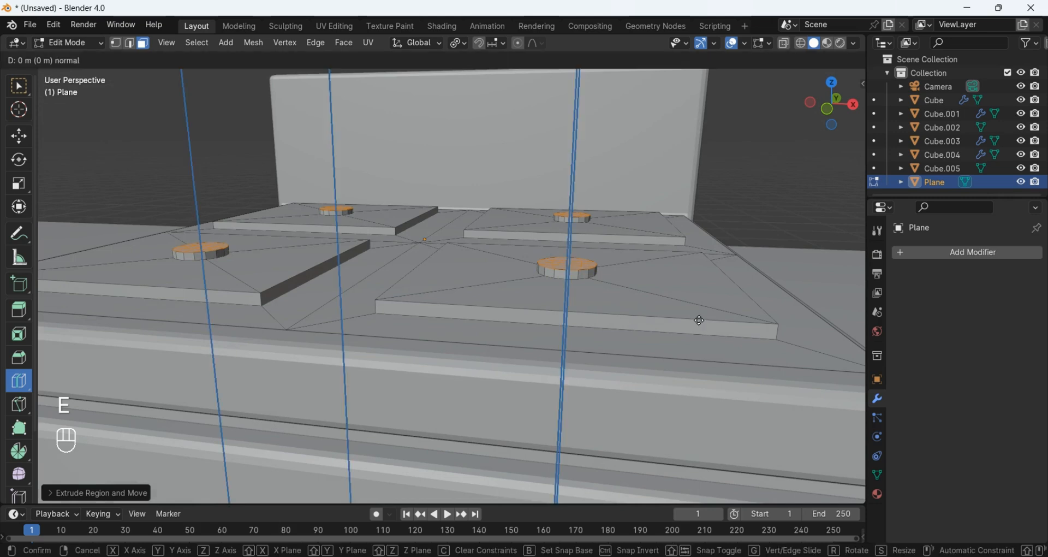
key("s")
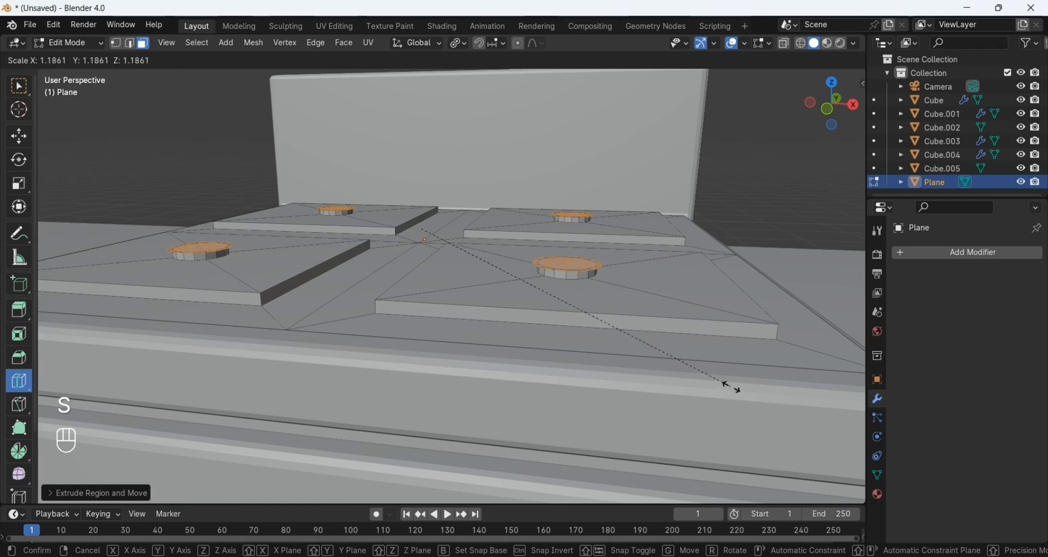
left_click(755, 404)
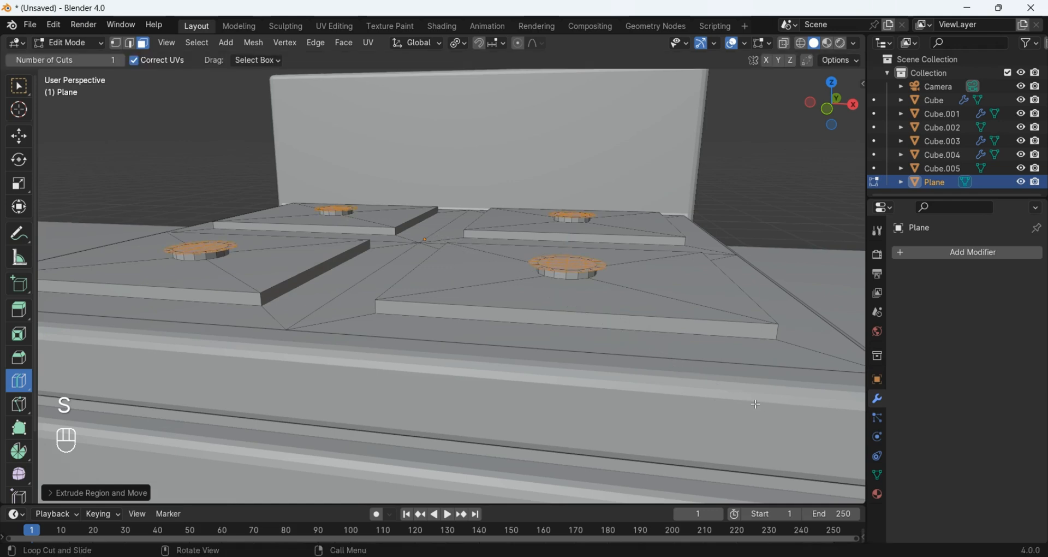
Step: Extrude the widened disc tops upward by about 0.02 m and scale them inward to about 0.74 for sloped sides
key("e")
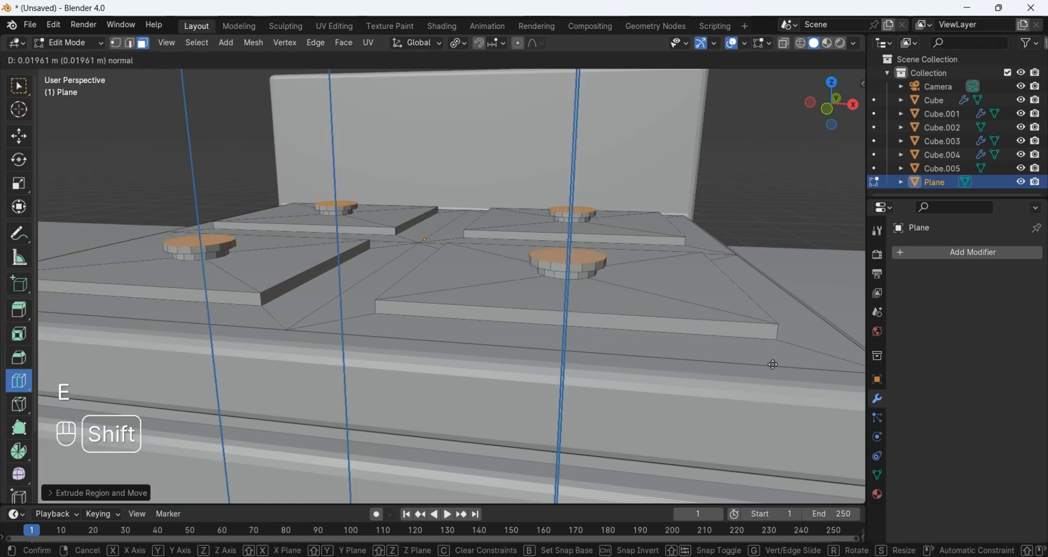
left_click(772, 364)
key("s")
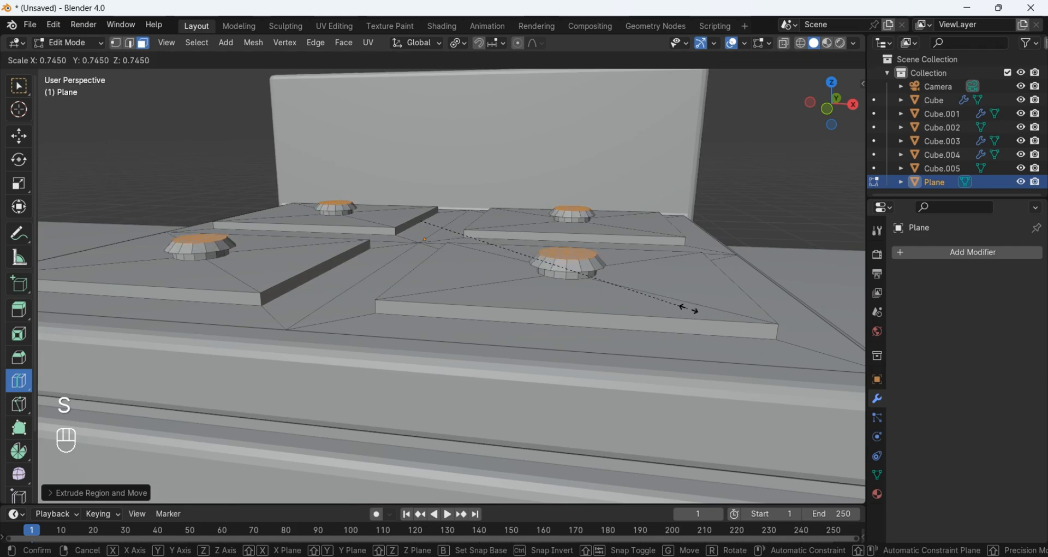
left_click(681, 304)
Step: Select the sloped side faces of all four burners and inset them individually by about 0.009 m
scroll(684, 307, "down", 3)
middle_click_drag(689, 309, 603, 329)
scroll(744, 342, "up", 4)
key("alt+a")
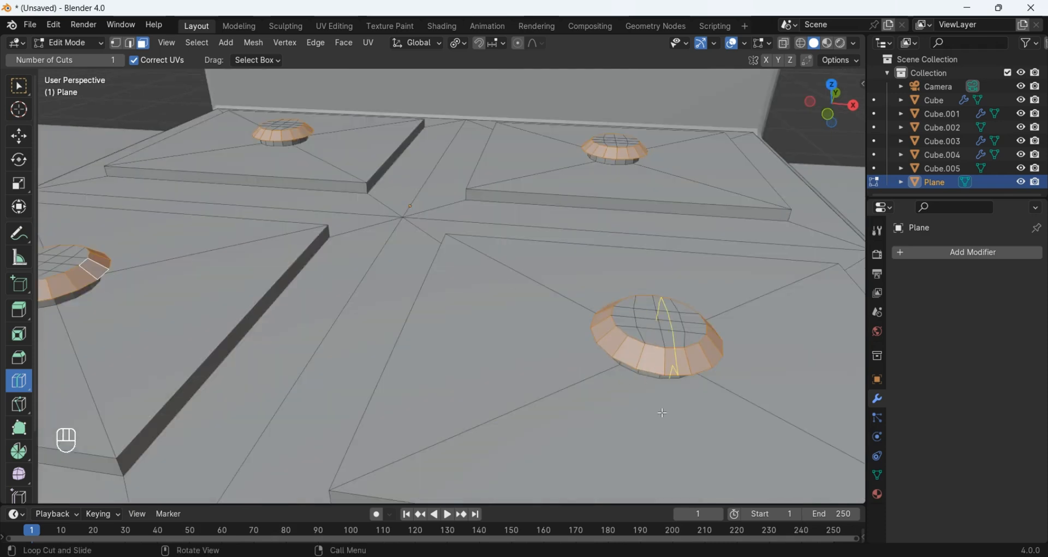
key("i")
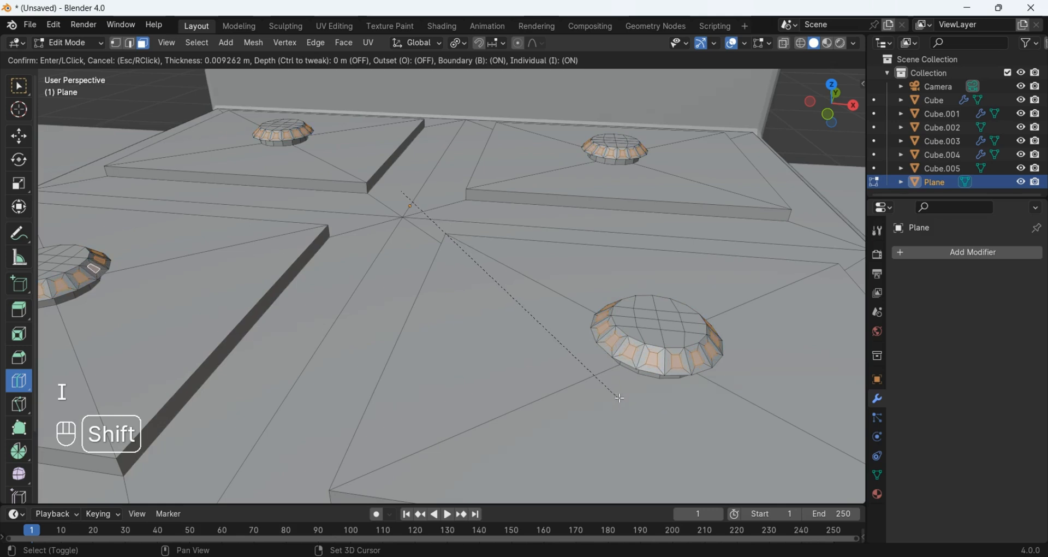
left_click(622, 400)
Step: Delete the inset faces to open slots around the four burners, and return to Object Mode
right_click(607, 357)
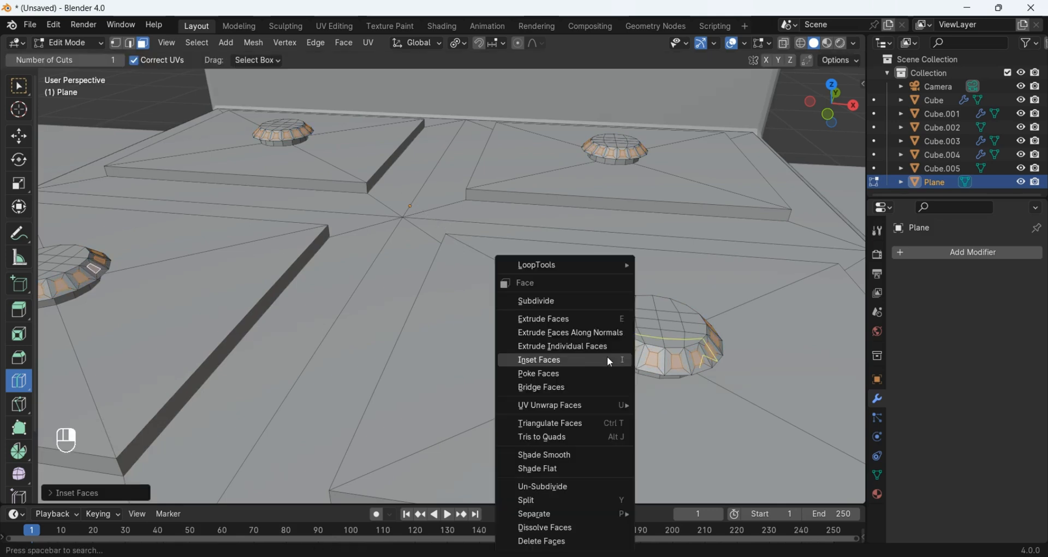
key("x")
left_click(662, 420)
key("Tab")
Step: Add a cube mesh and raise it along Z to the level of the cooktop
middle_click_drag(662, 420, 636, 326)
key("alt+a")
scroll(635, 342, "down", 1)
left_click(191, 46)
mouse_move(227, 66)
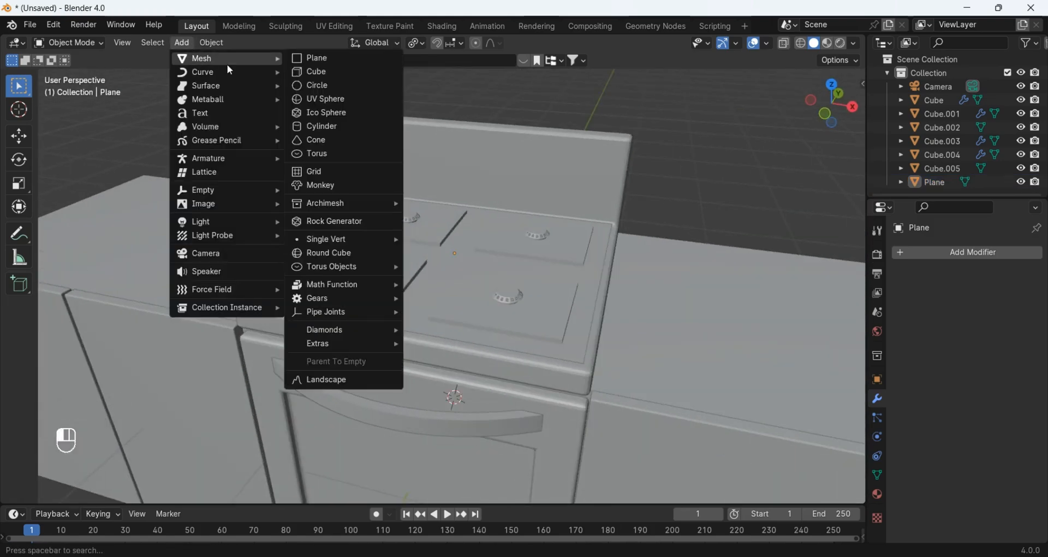
left_click(303, 71)
key("g")
key("z")
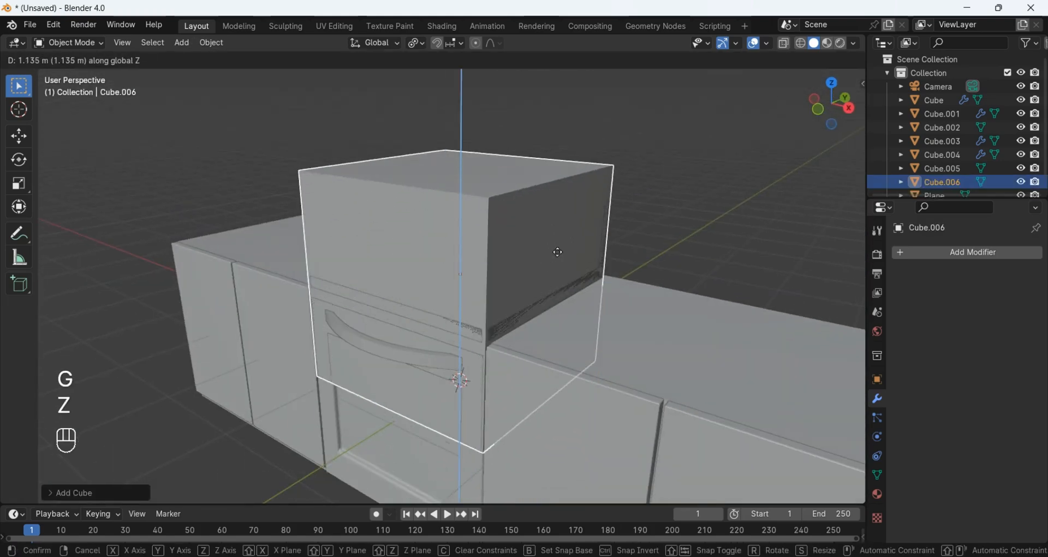
left_click(591, 284)
Step: Scale the new cube down to a small block and thin it along Y into a plate
scroll(587, 277, "down", 5)
key("s")
left_click(755, 237)
key("s")
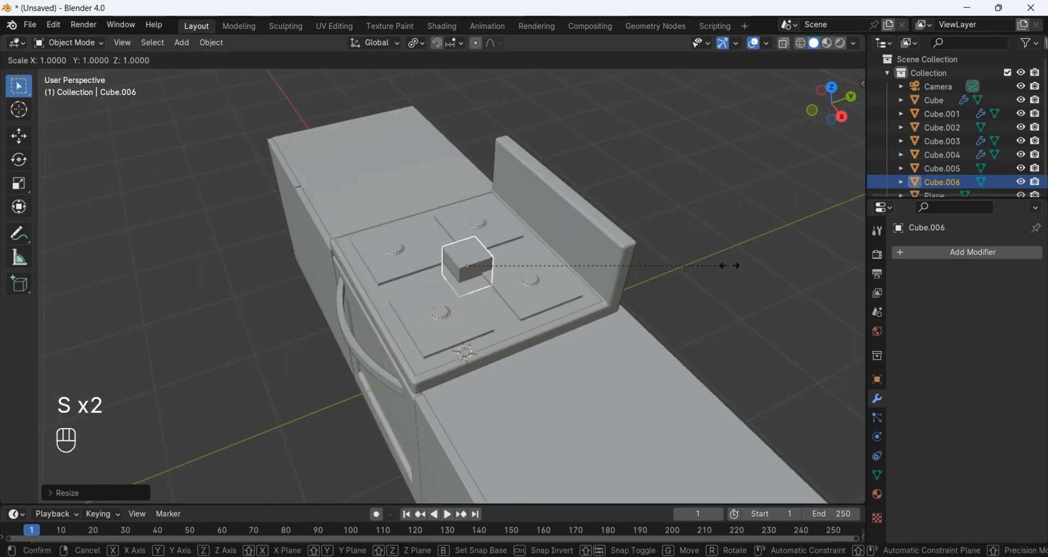
key("y")
left_click(537, 268)
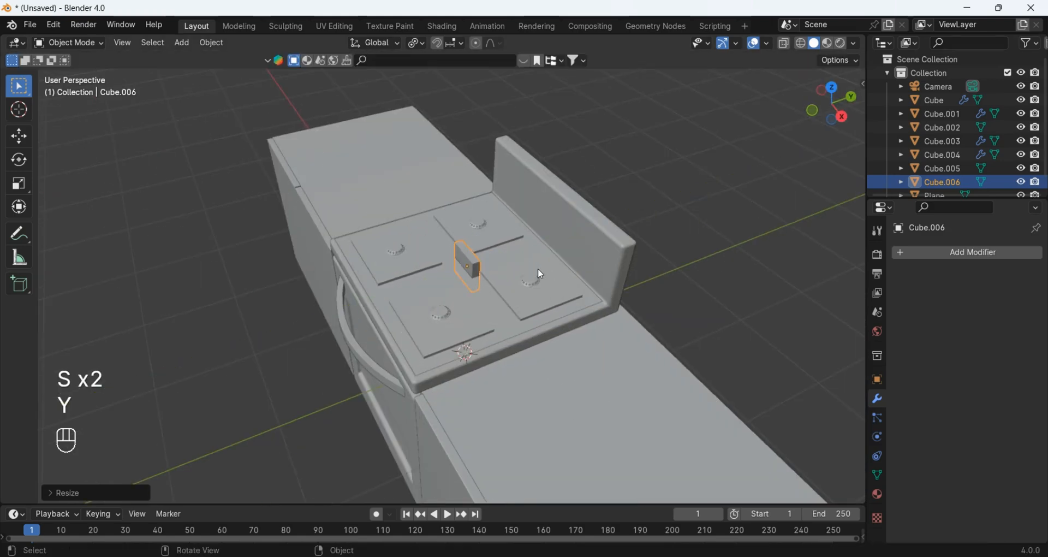
Step: Raise the small plate along Z so it stands clear of the cooktop surface
middle_click_drag(539, 270, 598, 354)
scroll(597, 353, "up", 2)
mouse_move(594, 350)
middle_mouse_down()
mouse_move(595, 293)
mouse_move(596, 332)
middle_mouse_up()
scroll(596, 333, "up", 3)
key("g")
key("z")
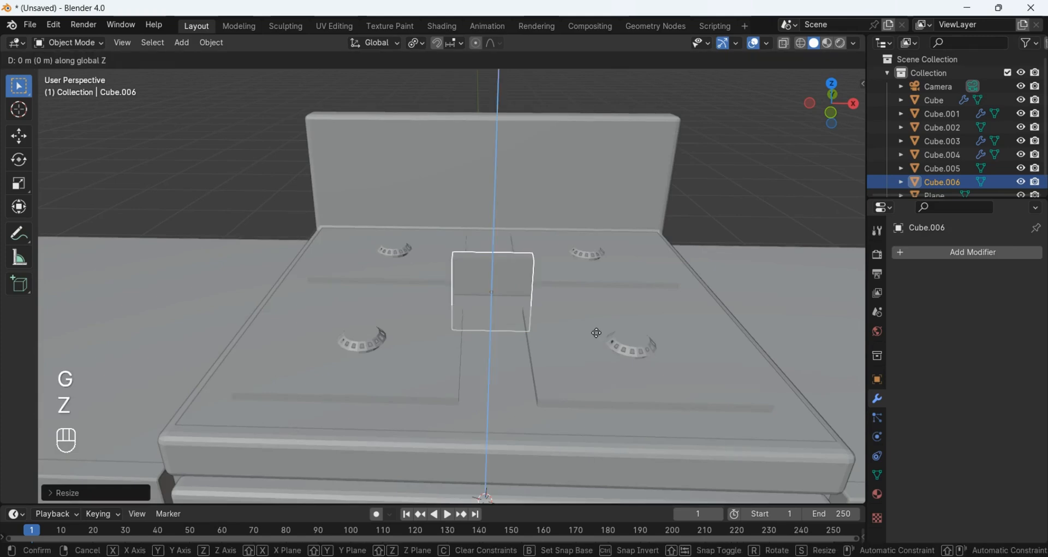
left_click(621, 280)
Step: Turn on X-ray and add one vertical and one horizontal loop cut through the middle of the plate
scroll(671, 331, "up", 3)
middle_click_drag(671, 330, 657, 257, "shift")
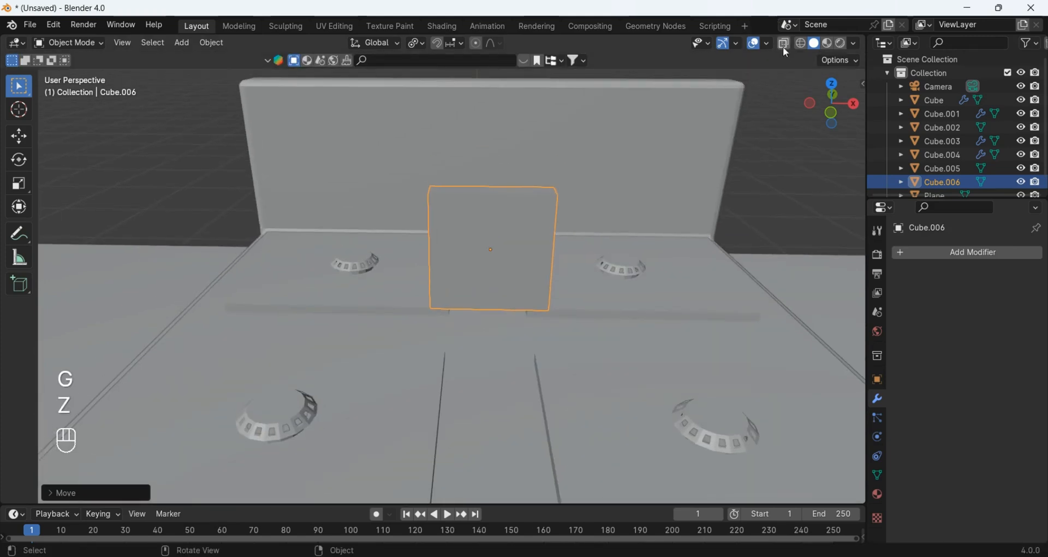
left_click(783, 43)
scroll(704, 191, "up", 4)
middle_click_drag(701, 216, 684, 225)
key("Tab")
left_click(509, 235)
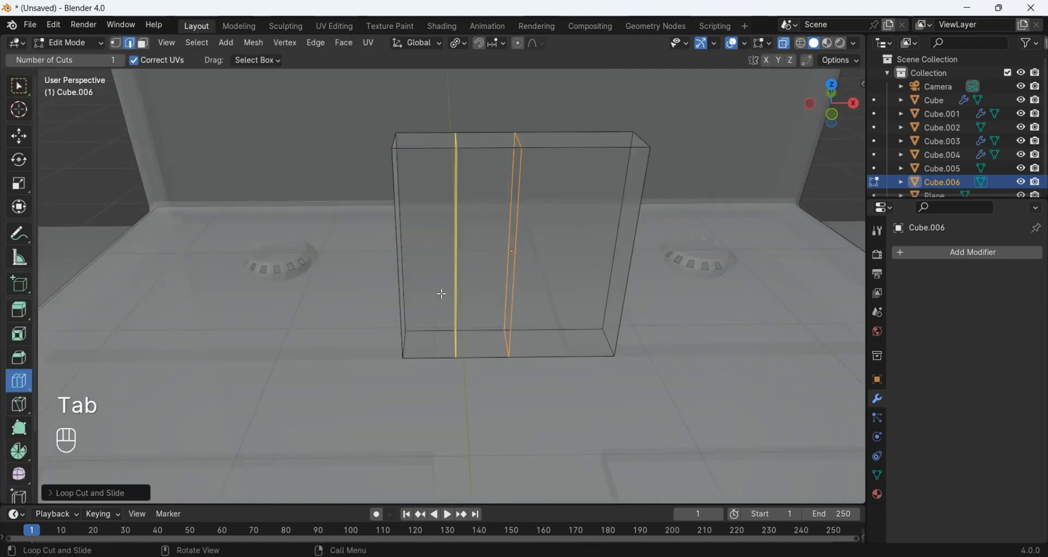
left_click(432, 273)
middle_click_drag(551, 264, 604, 256)
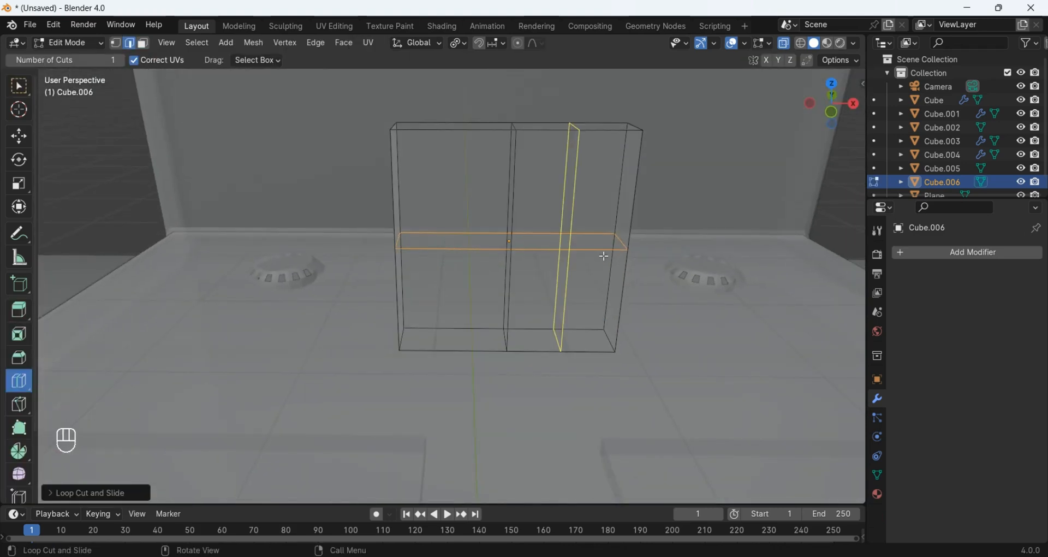
Step: Select the faces of the plate's lower-left quarter and delete them to leave an L shape
key("3")
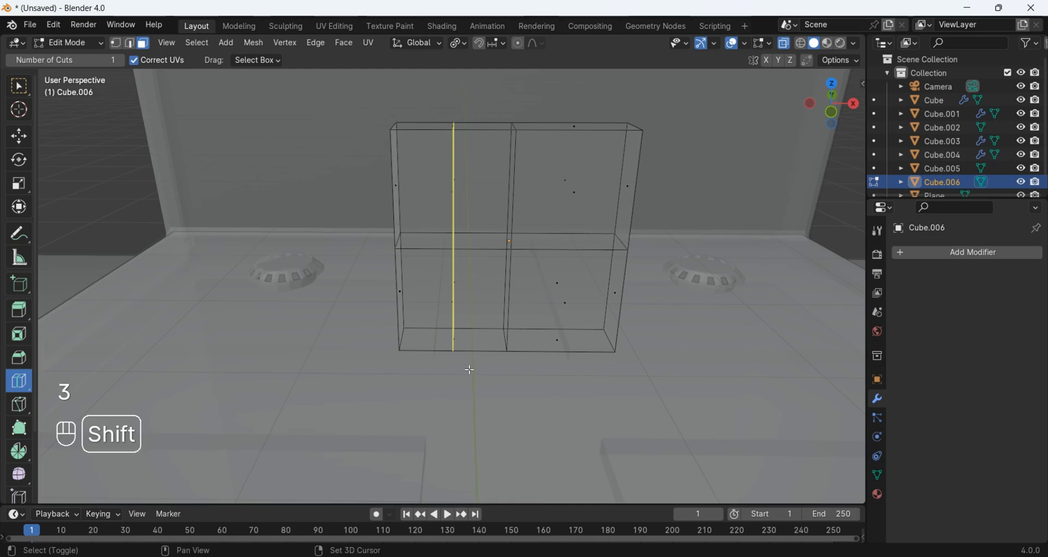
left_click_drag(345, 263, 345, 263, "shift")
middle_click_drag(350, 268, 492, 202)
key("x")
left_click(594, 339)
Step: Turn off X-ray and fill the open underside and inner side of the L-shaped piece with faces
key("2")
left_click(782, 43)
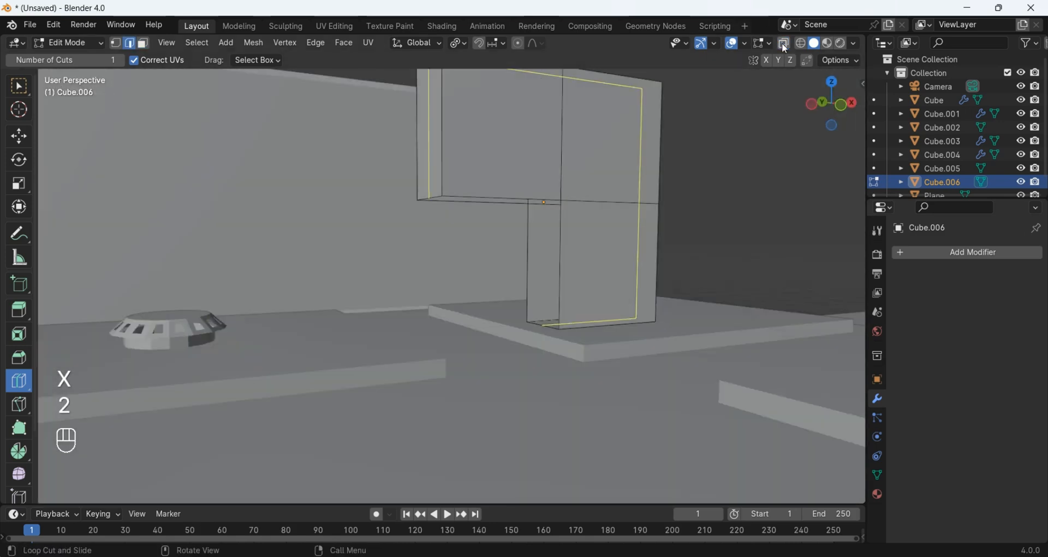
scroll(674, 185, "up", 4)
middle_click_drag(669, 197, 485, 240)
left_click(470, 217, "shift")
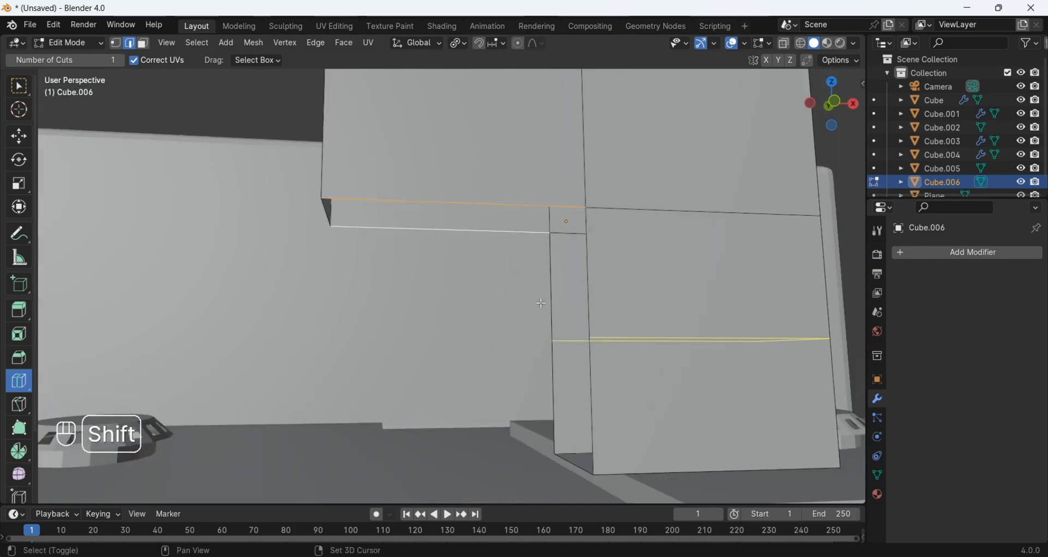
middle_click_drag(550, 309, 561, 318, "shift")
key("f")
key("alt+a")
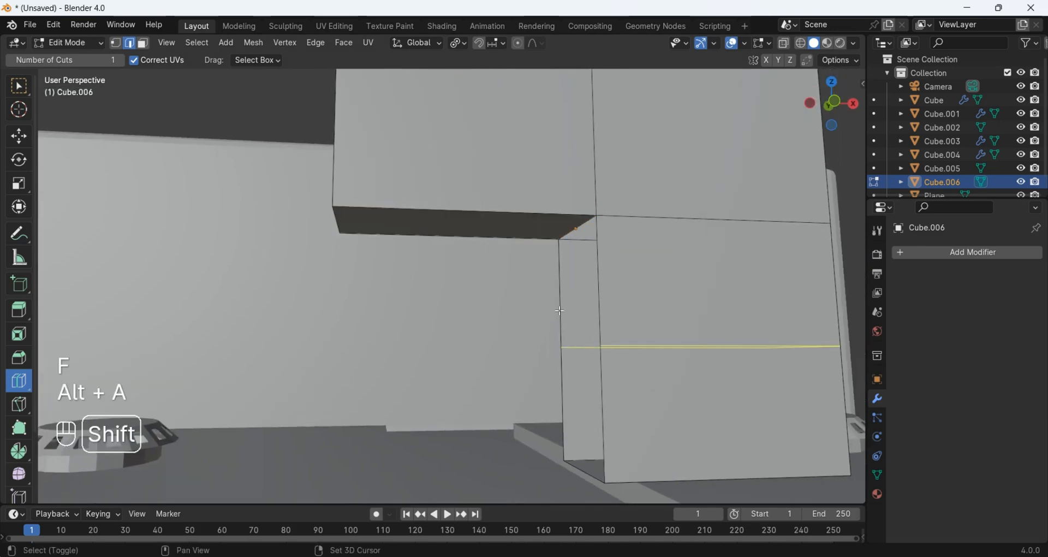
key("Tab")
Step: Flatten the L-shaped piece along Z to about 0.44 of its height
scroll(742, 322, "down", 8)
key("s")
key("z")
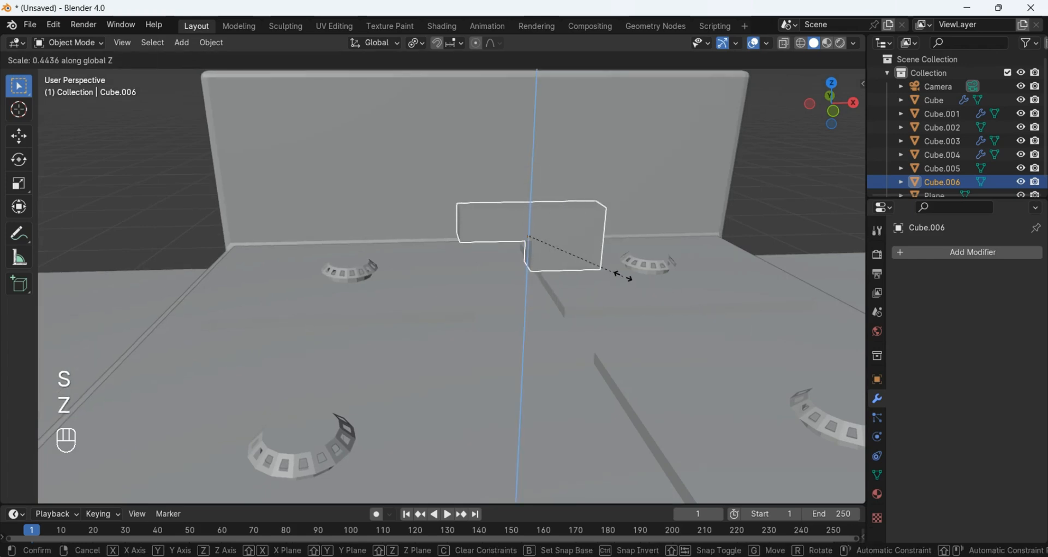
left_click(623, 276)
Step: Move the outer lower edge of the overhanging arm up by about 0.06 m along Z to taper the arm
middle_click_drag(623, 276, 674, 243)
scroll(674, 243, "up", 3)
key("Tab")
scroll(674, 244, "down", 3)
key("2")
left_click(501, 165, "shift")
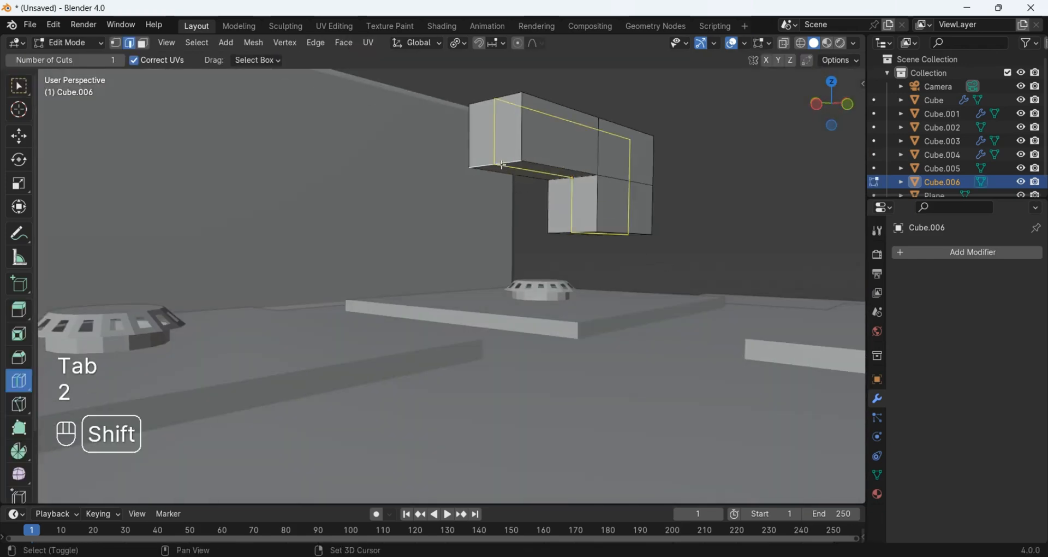
middle_click_drag(502, 165, 507, 219)
key("g")
key("z")
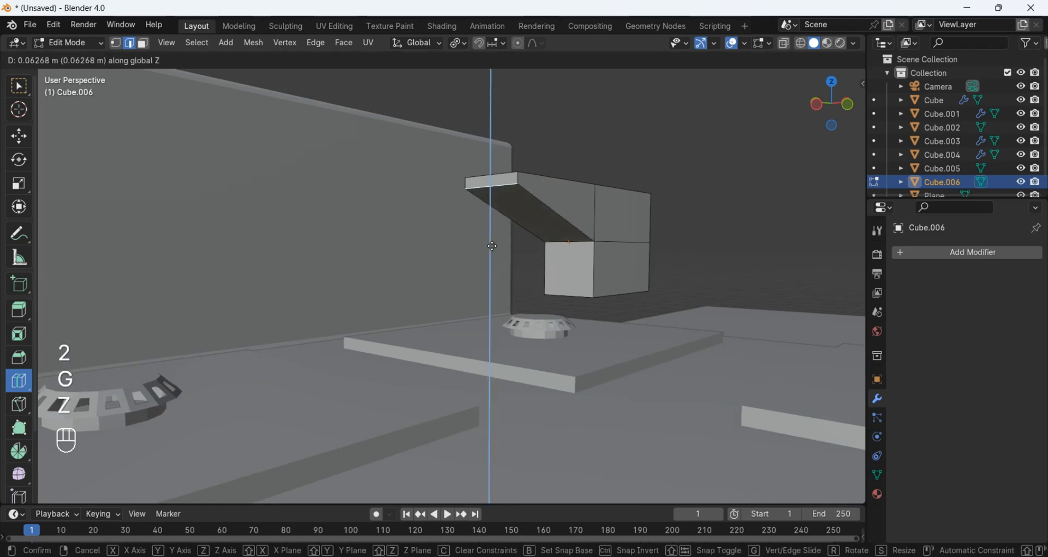
left_click(492, 246)
key("Tab")
Step: Move the tapered bracket beside the front-left burner, working from the top view
middle_click_drag(692, 325, 617, 367)
middle_click_drag(617, 367, 644, 234, "shift")
scroll(722, 233, "down", 3)
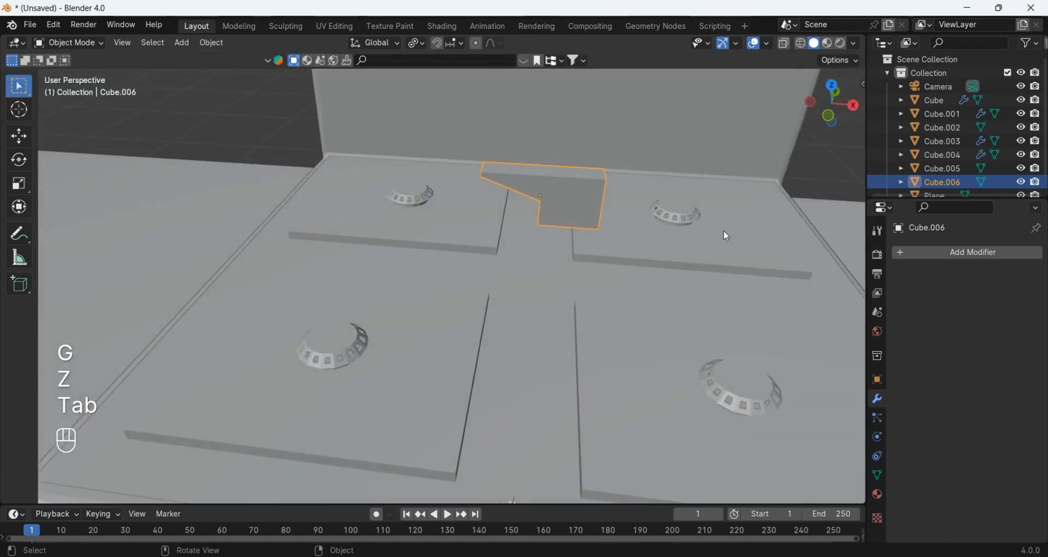
left_click(831, 88)
key("g")
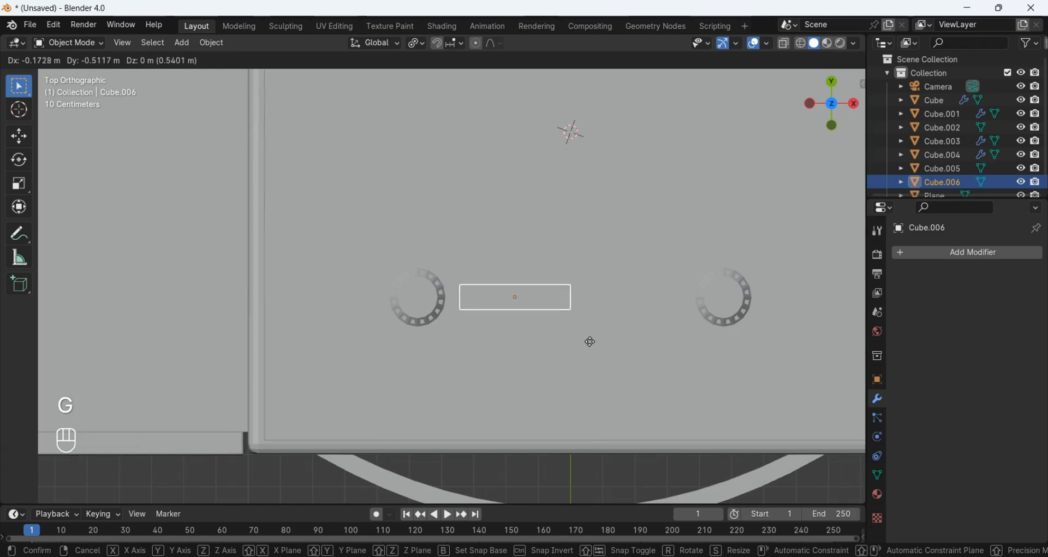
key("shift")
left_click(551, 370)
Step: Lower the bracket along Z until it rests on the front-left burner block
middle_click_drag(551, 370, 622, 292)
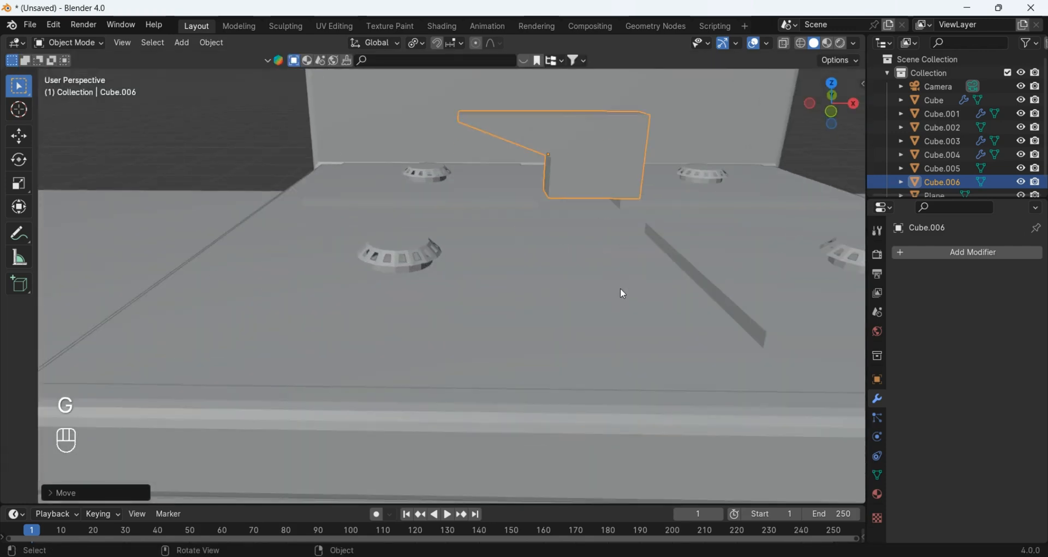
key("g")
key("z")
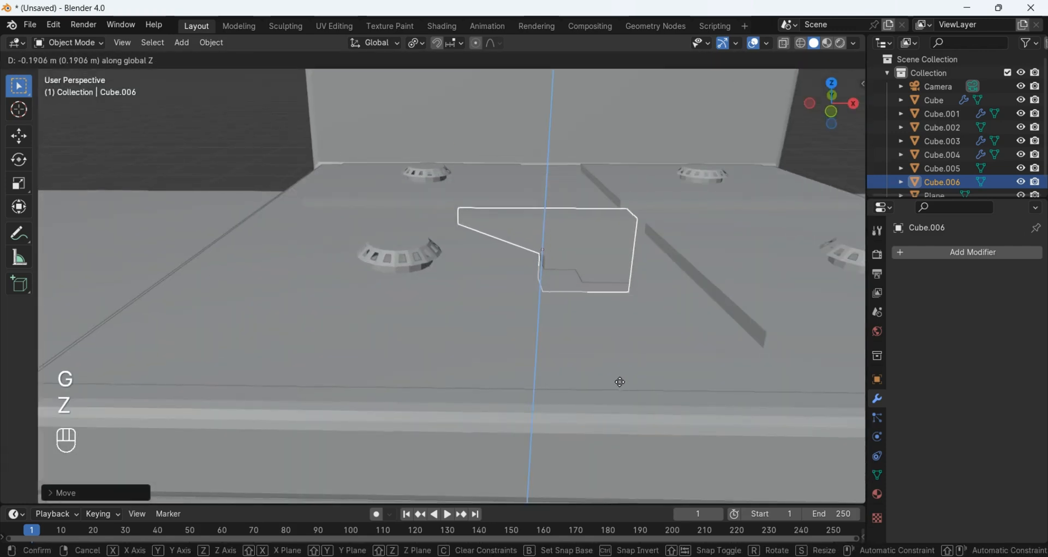
key("shift")
left_click(603, 361)
Step: Slide the bracket along X toward the front-left burner so its arm reaches over the burner
middle_click_drag(604, 360, 612, 394)
key("g")
key("x")
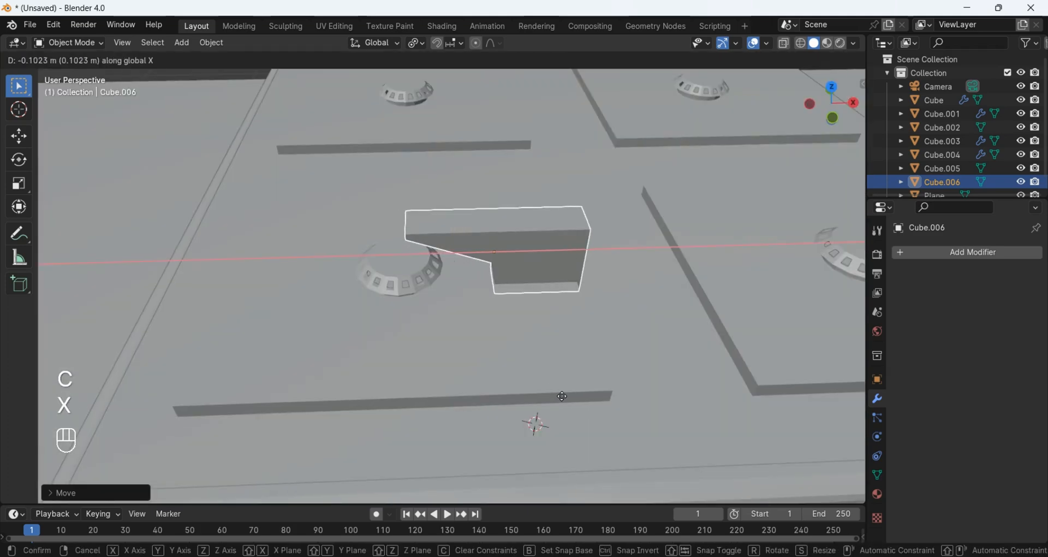
left_click(546, 382)
Step: Scale the bracket along X and shift it along X to refit it against the front-left burner
middle_click_drag(546, 382, 698, 345)
key("s")
key("x")
key("g")
key("x")
left_click(632, 362)
Step: Scale the bracket along Y to about half its thickness and shift it along X beside the front-left burner
key("s")
key("y")
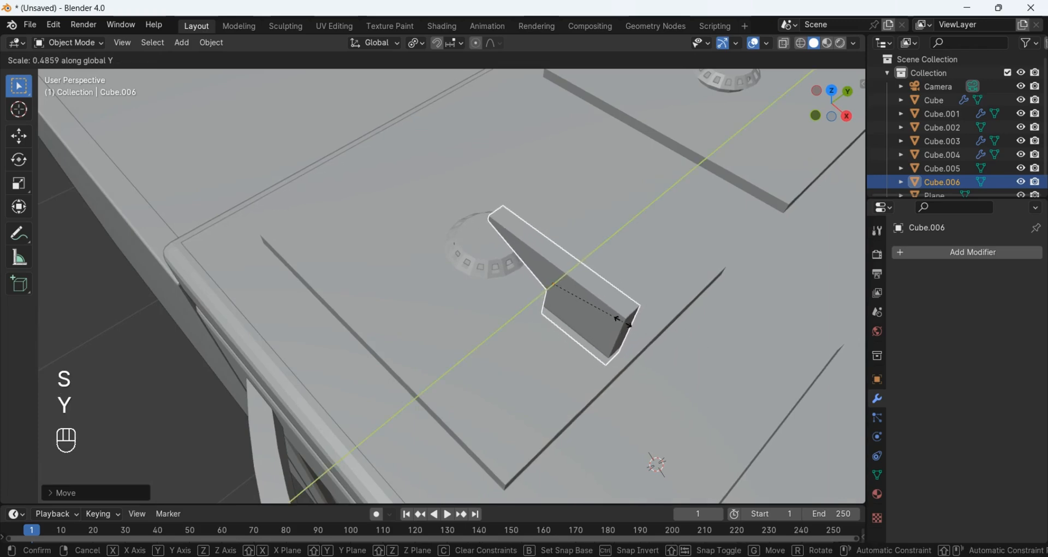
left_click(621, 319)
middle_click_drag(620, 319, 640, 327)
key("g")
key("x")
left_click(395, 207)
Step: Select the top faces of the front-left burner in Edit Mode and snap the 3D cursor to their centre
middle_click_drag(395, 208, 518, 358)
left_click(485, 278)
scroll(479, 315, "up", 5)
key("Tab")
key("3")
middle_click_drag(458, 256, 460, 263)
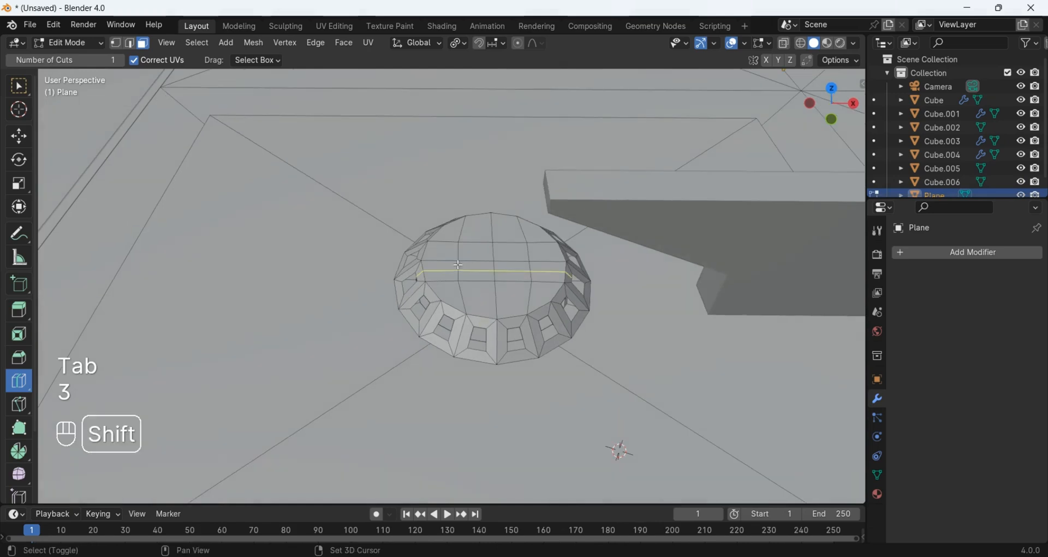
left_click_drag(539, 292, 539, 291, "shift")
middle_click_drag(539, 292, 519, 289)
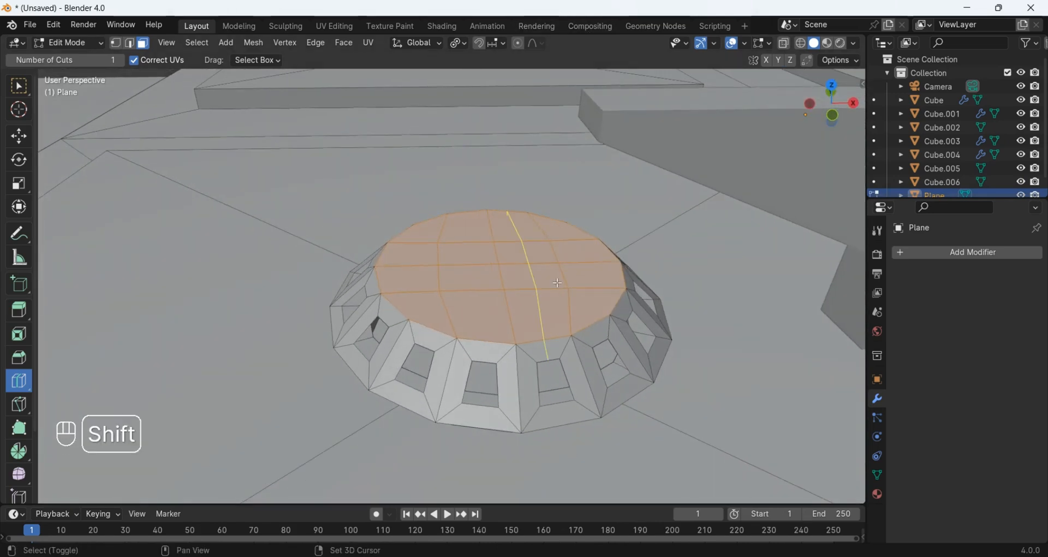
key("shift+s")
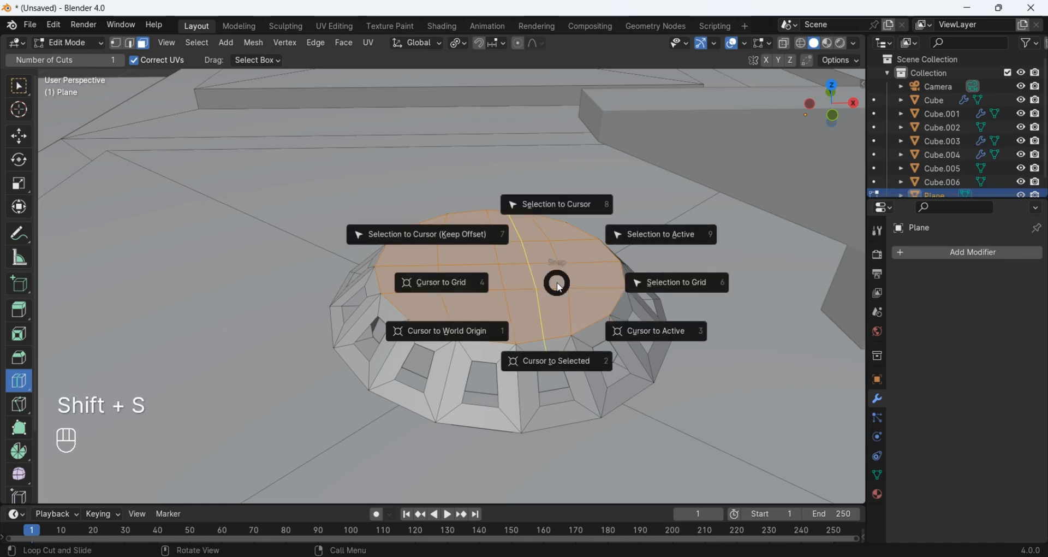
left_click(549, 350)
middle_click_drag(549, 349, 553, 315)
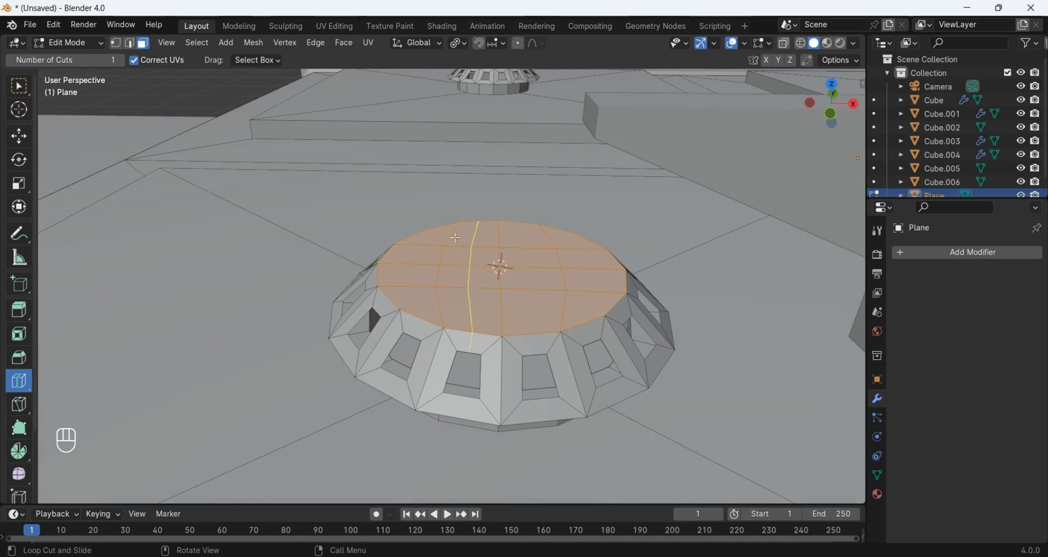
Step: Set the transform pivot point to 3D Cursor and return to Object Mode
left_click(459, 43)
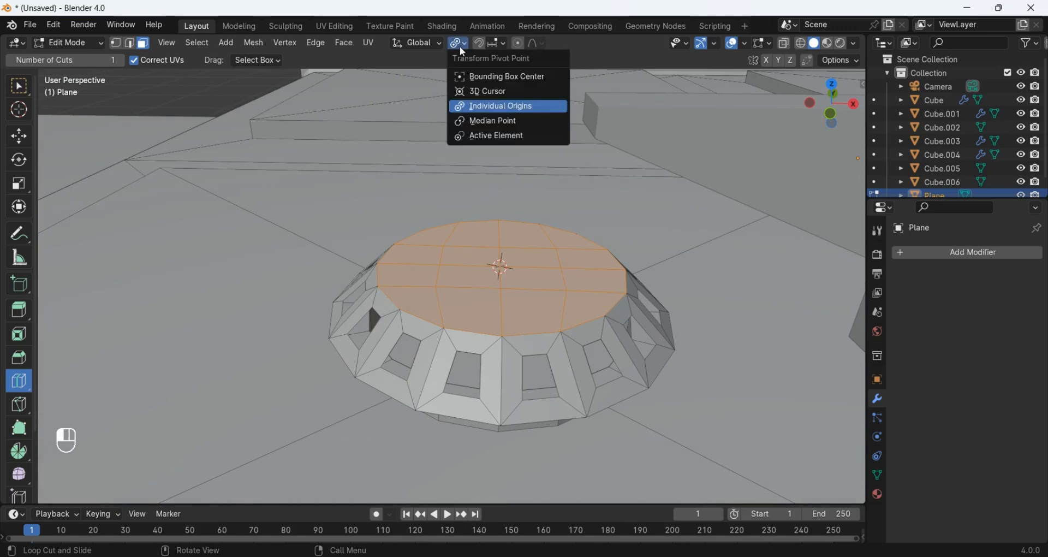
left_click(460, 92)
middle_click_drag(508, 245, 593, 196)
key("Tab")
Step: Duplicate the bracket and rotate the copy 90° about Z around the front-left burner, working from the top view
scroll(532, 264, "down", 4)
left_click(565, 245)
scroll(600, 191, "up", 3)
left_click(832, 84)
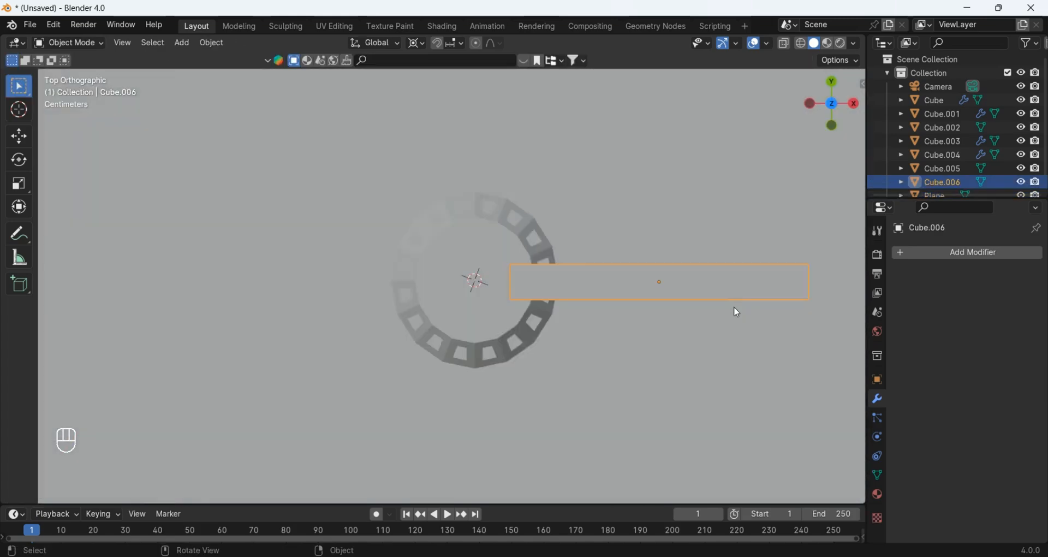
scroll(732, 309, "down", 3)
key("shift+d")
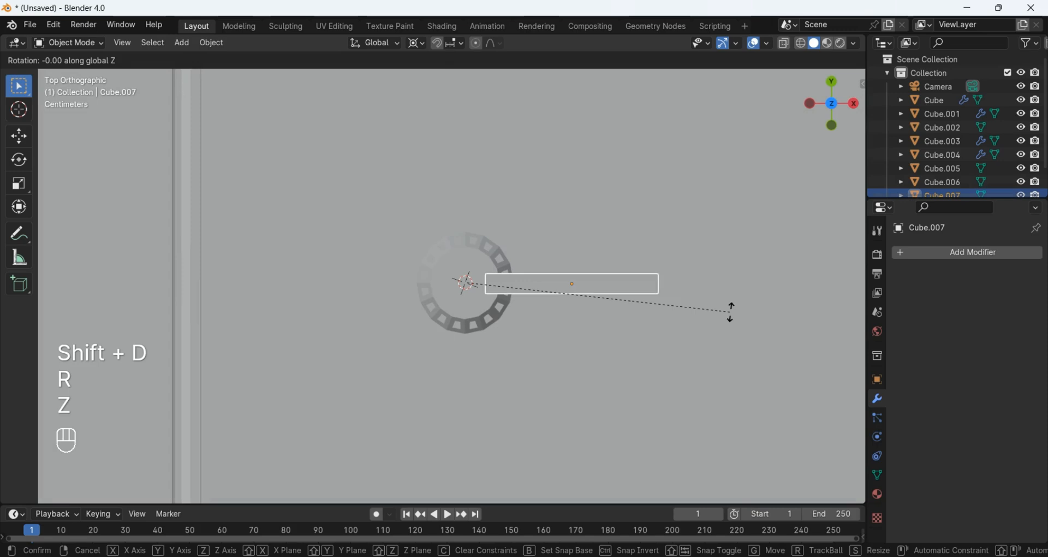
key("9")
key("0")
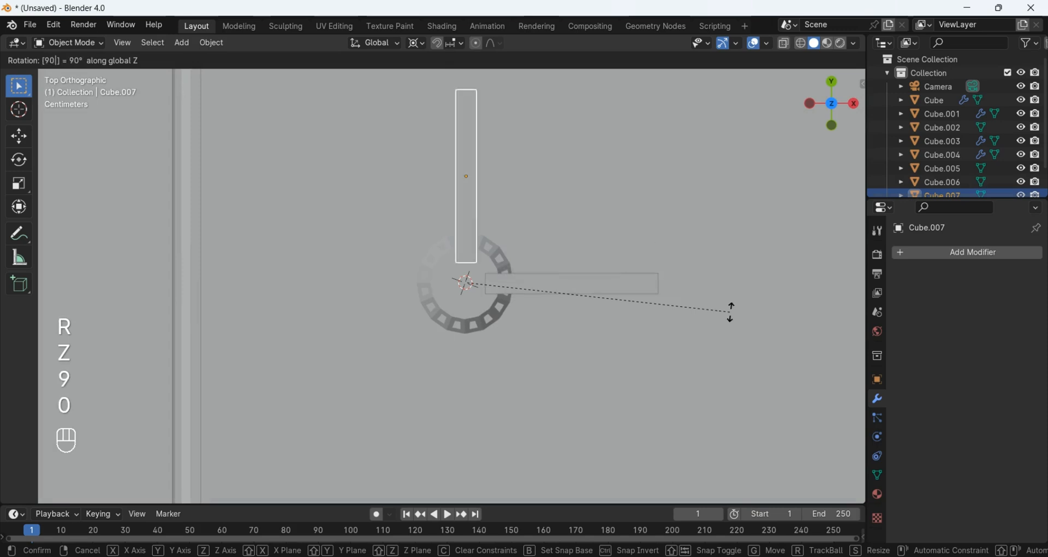
left_click(731, 309)
Step: Duplicate both brackets and rotate the copies 180° about Z around the burner's centre
left_click(628, 293, "shift")
middle_click_drag(483, 217, 587, 126)
key("shift+d")
key("r")
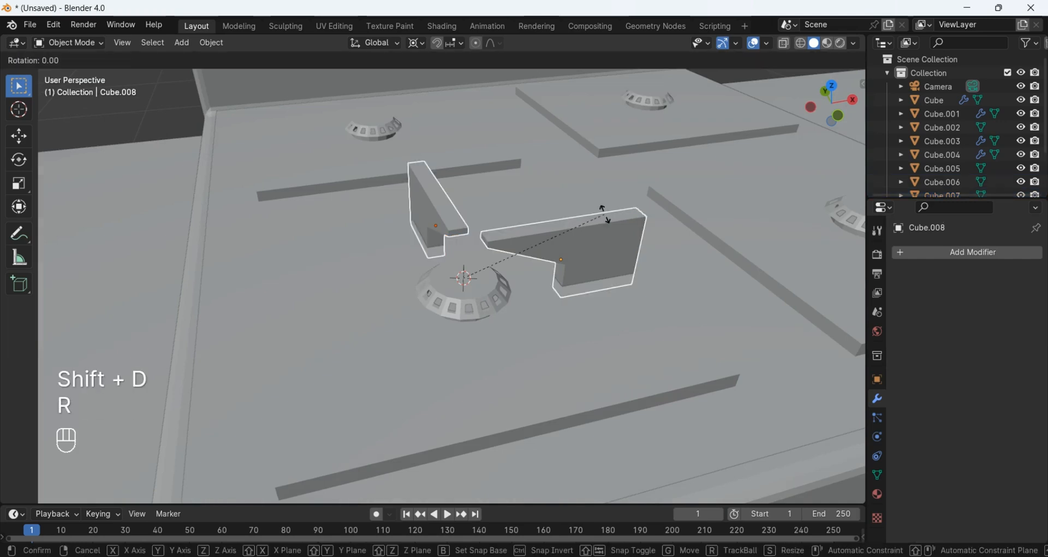
key("z")
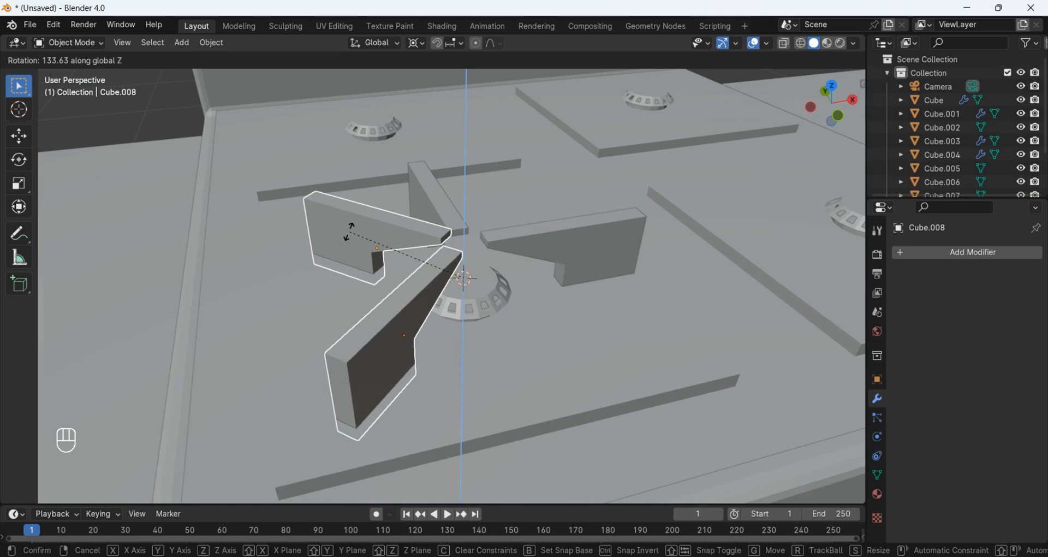
type("180")
left_click(522, 188)
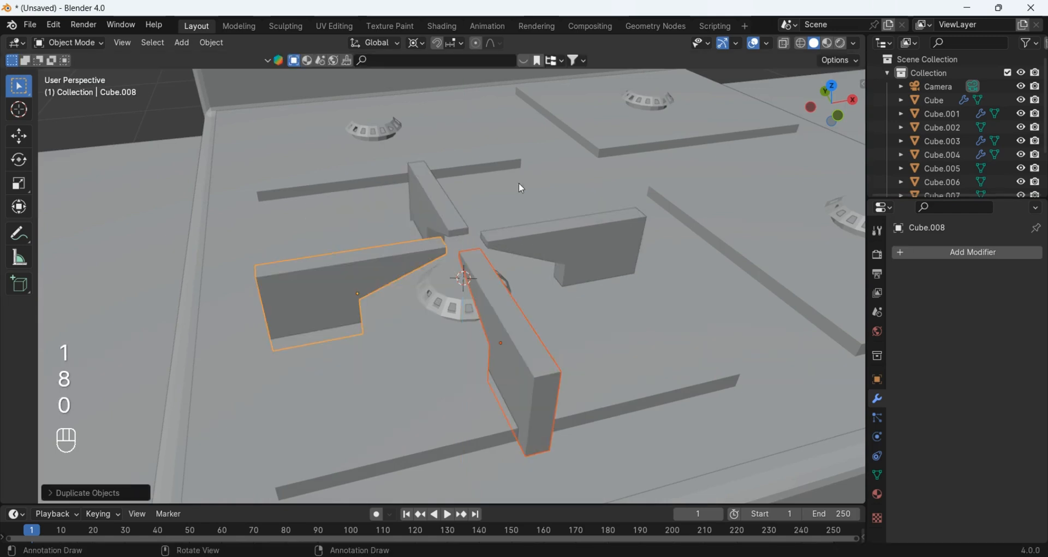
Step: Select all four brackets and duplicate them about 0.9 m along Y onto the rear-left burner
middle_click_drag(568, 253, 542, 267)
left_click(532, 259, "shift")
left_click(468, 218, "shift")
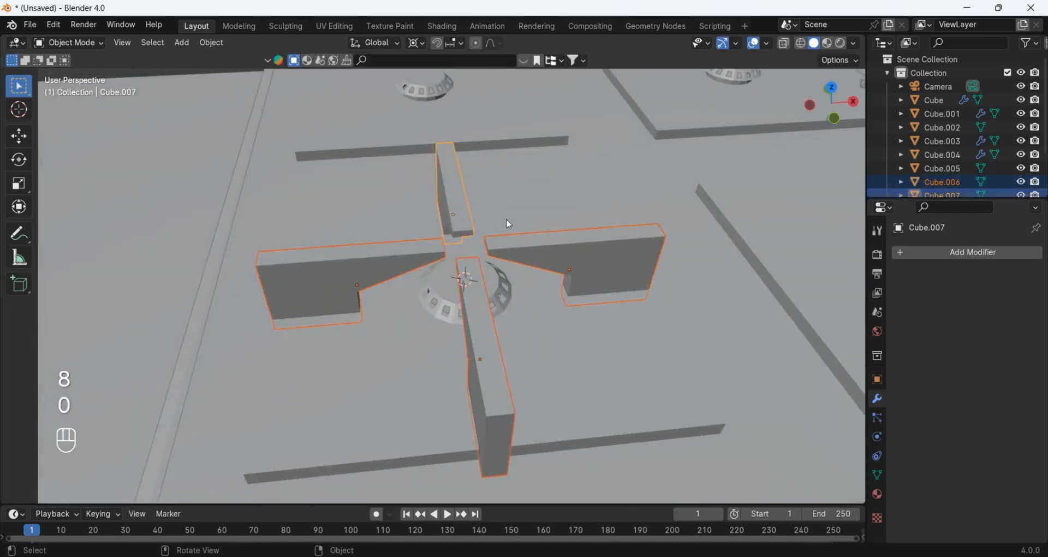
middle_click_drag(506, 218, 730, 122)
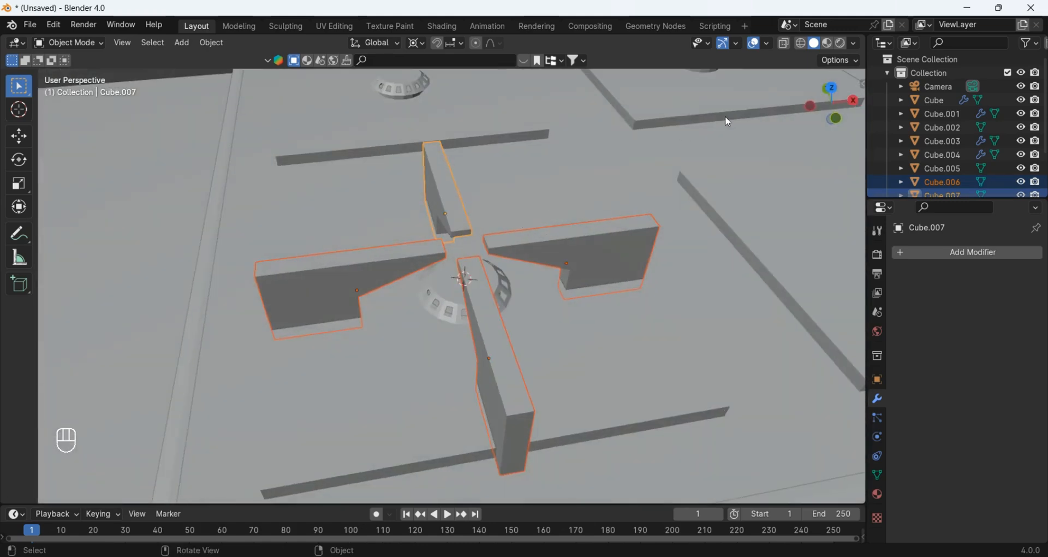
left_click(834, 92)
scroll(647, 364, "down", 2)
middle_click_drag(646, 363, 643, 465, "shift")
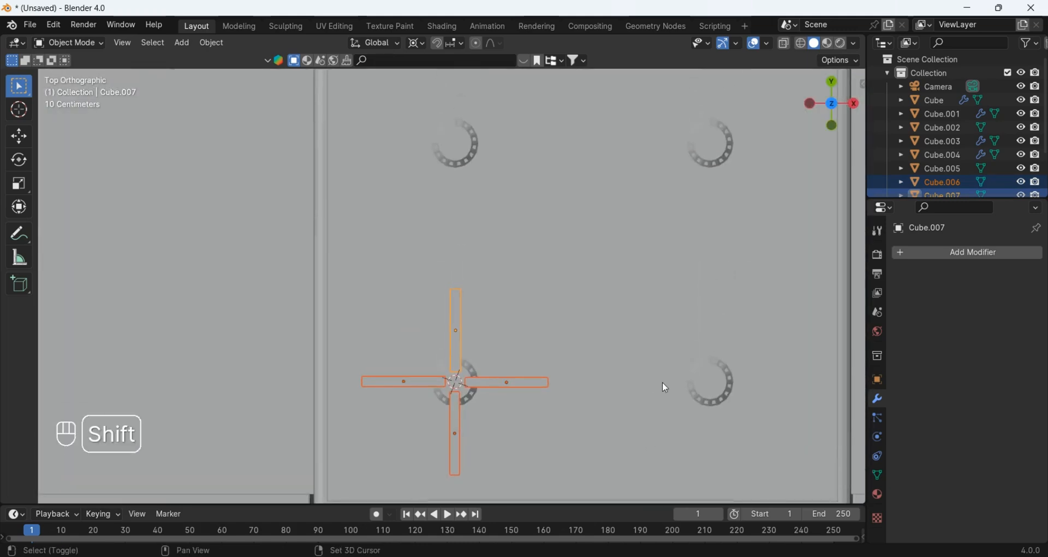
key("shift+d")
key("y")
key("shift")
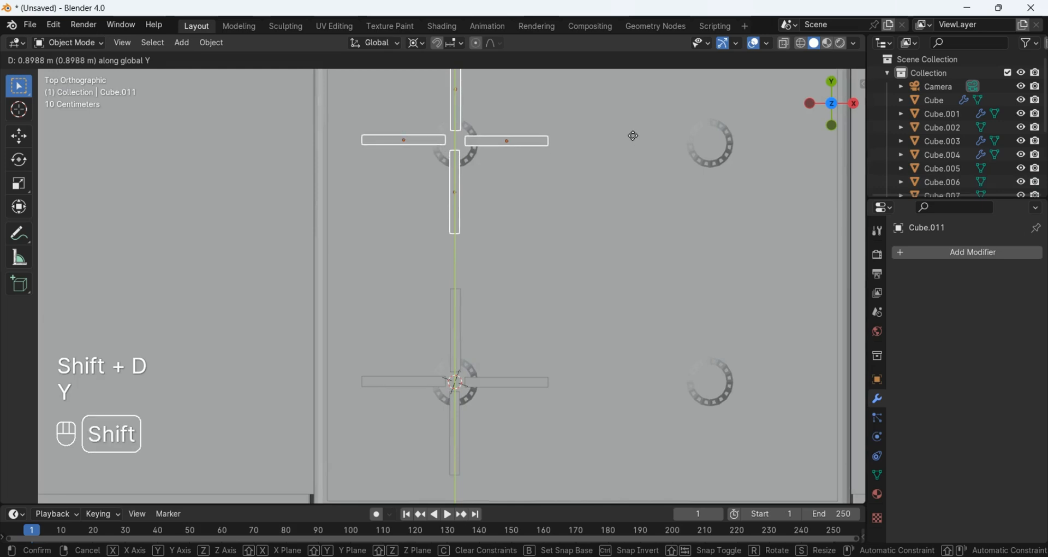
left_click(635, 156)
Step: Select both bracket sets on the left burners, duplicate them along X onto the two right burners, and clear the selection
middle_click_drag(586, 404, 442, 407, "shift")
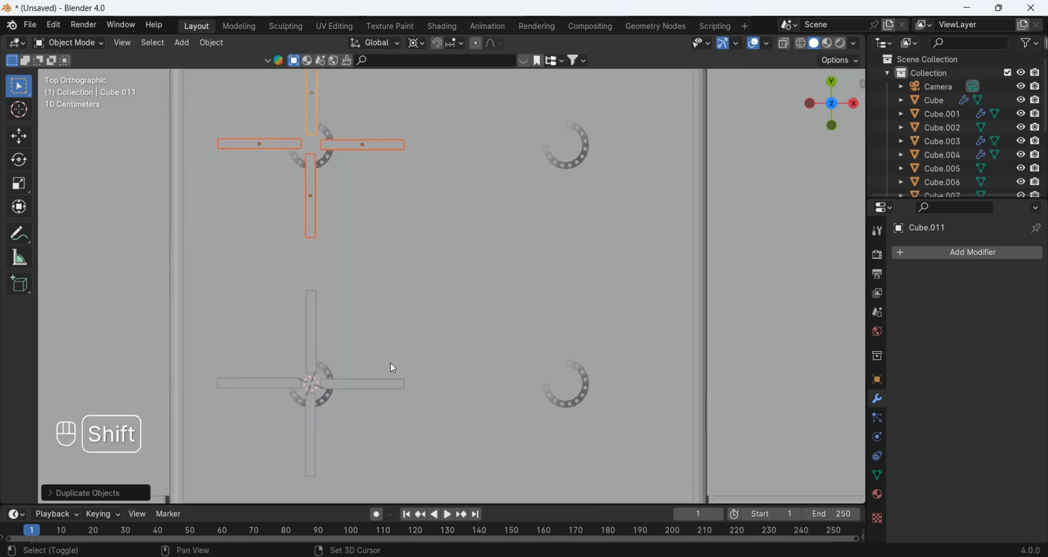
left_click(312, 352, "shift")
left_click(340, 383, "shift")
left_click(312, 410, "shift")
left_click(289, 384, "shift")
key("shift+d")
key("x")
left_click(692, 421)
key("alt+a")
Step: Examine the placement of the brackets on all four burners from several angles
middle_click_drag(692, 421, 702, 224)
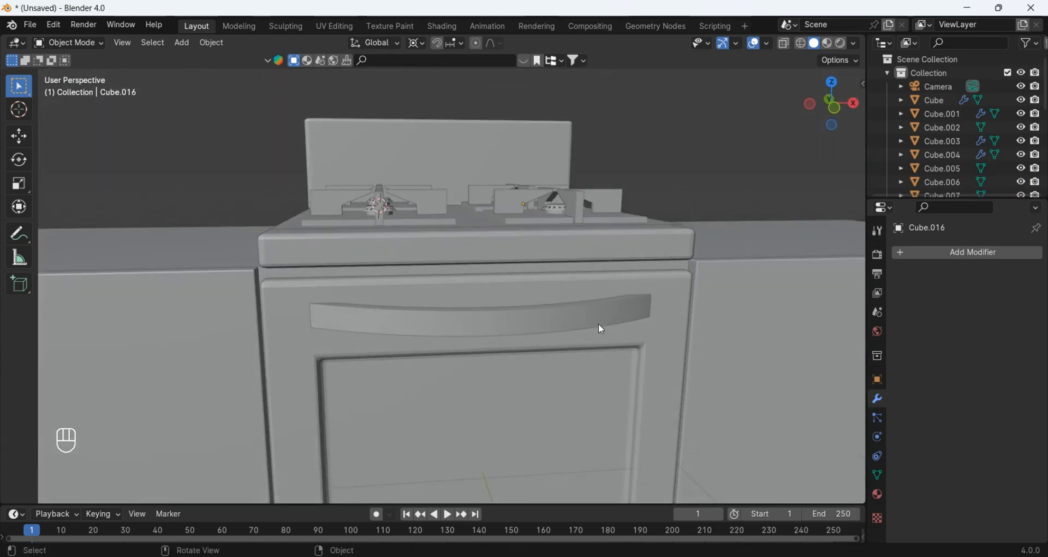
left_click(584, 293)
middle_click_drag(598, 323, 469, 261)
key("g")
key("alt+a")
scroll(636, 378, "up", 4)
scroll(595, 298, "up", 2)
scroll(572, 301, "down", 2)
scroll(537, 319, "up", 3)
scroll(472, 328, "up", 1)
scroll(469, 260, "down", 5)
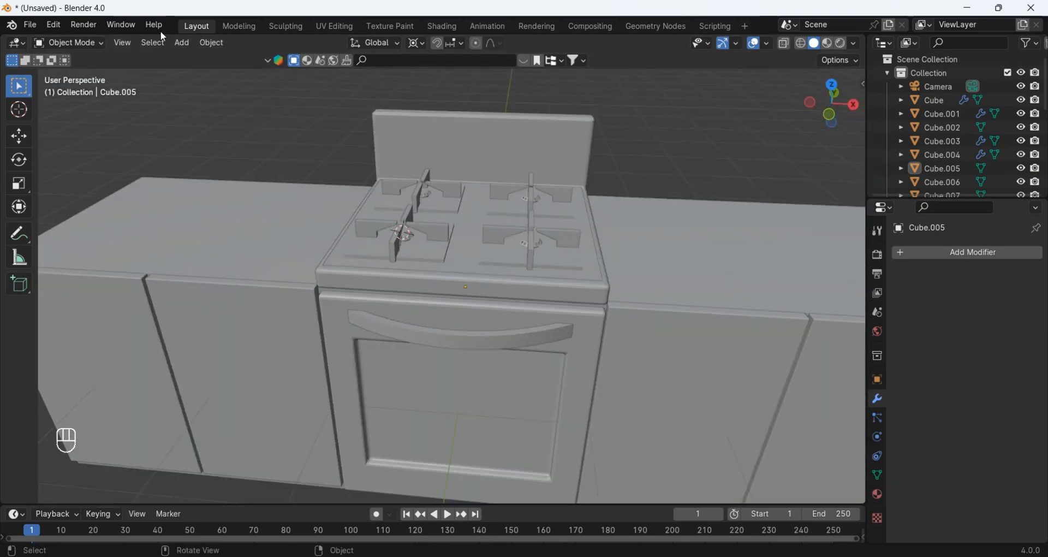
Step: Add a mesh circle at the 3D cursor, scale it down and rotate it 90° about X
left_click(182, 43)
mouse_move(207, 63)
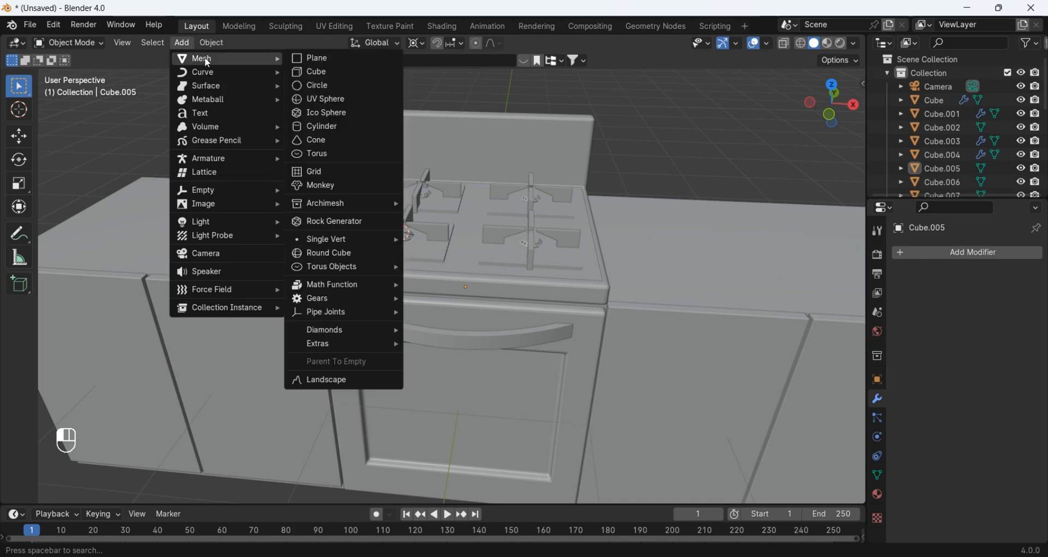
left_click(326, 86)
middle_click_drag(491, 197, 623, 291)
scroll(589, 297, "up", 3)
key("s")
left_click(464, 275)
key("r")
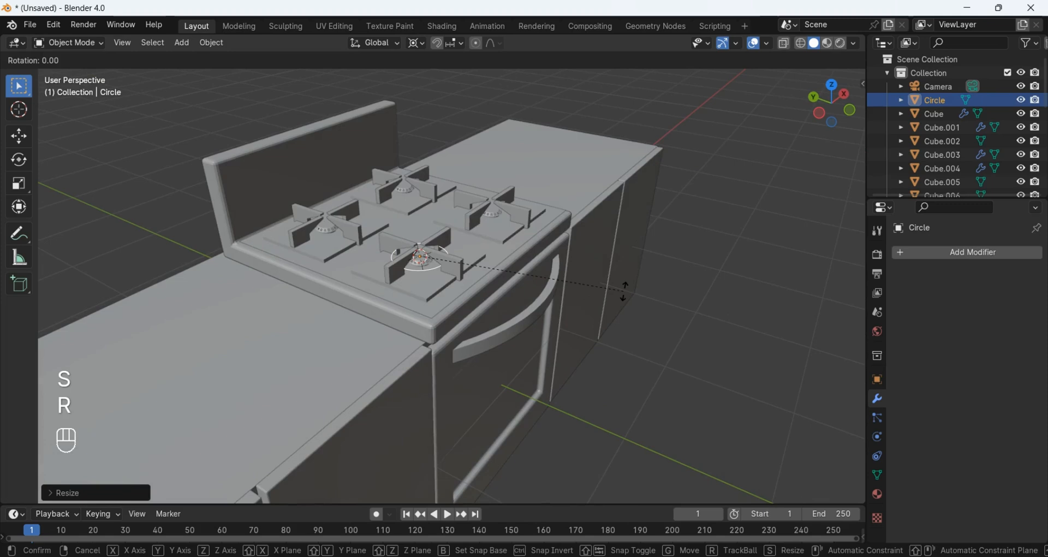
key("x")
left_click(624, 290)
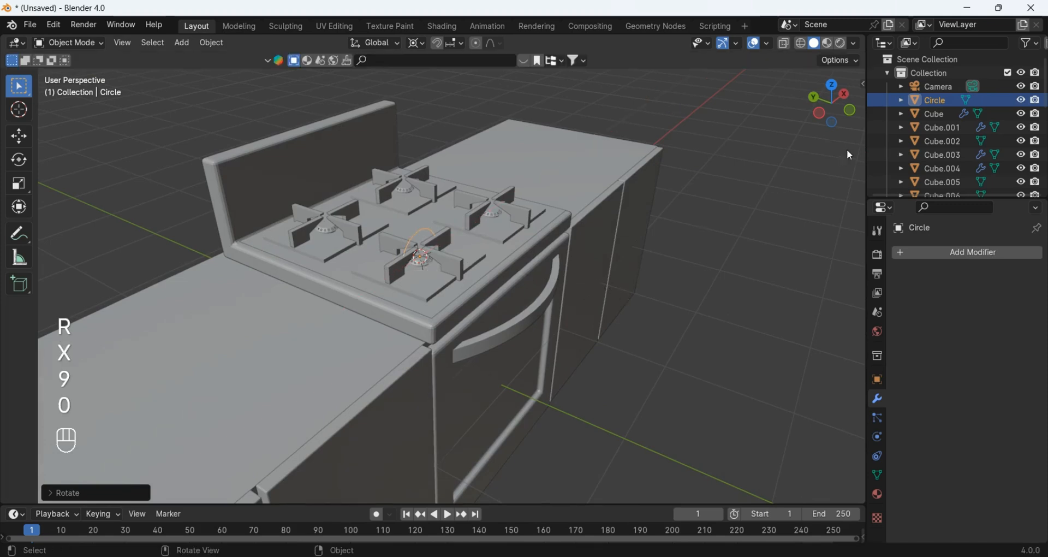
Step: Move the circle along Y toward the stove's front edge and scale it down in the front view
key("g")
key("x")
key("y")
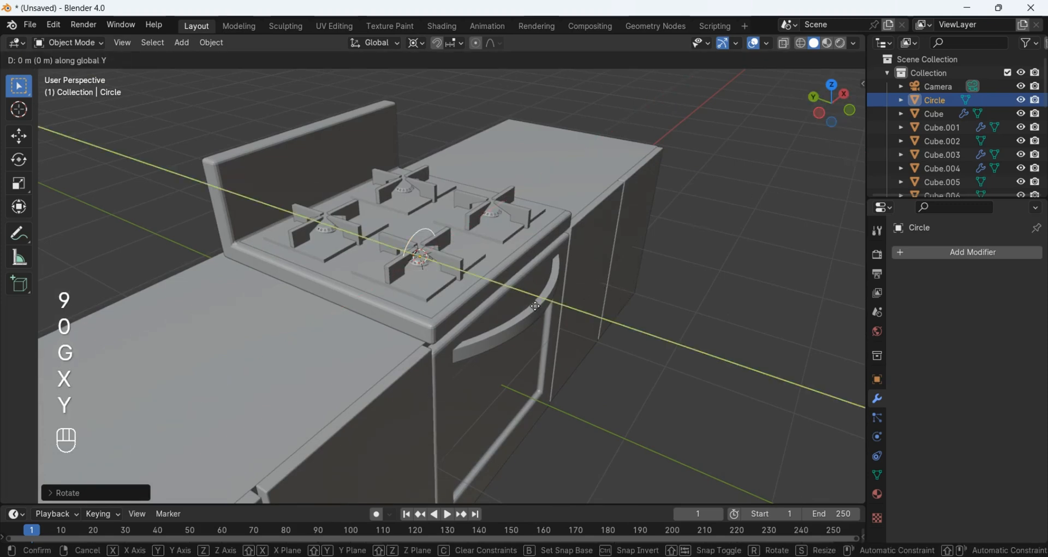
left_click(636, 376)
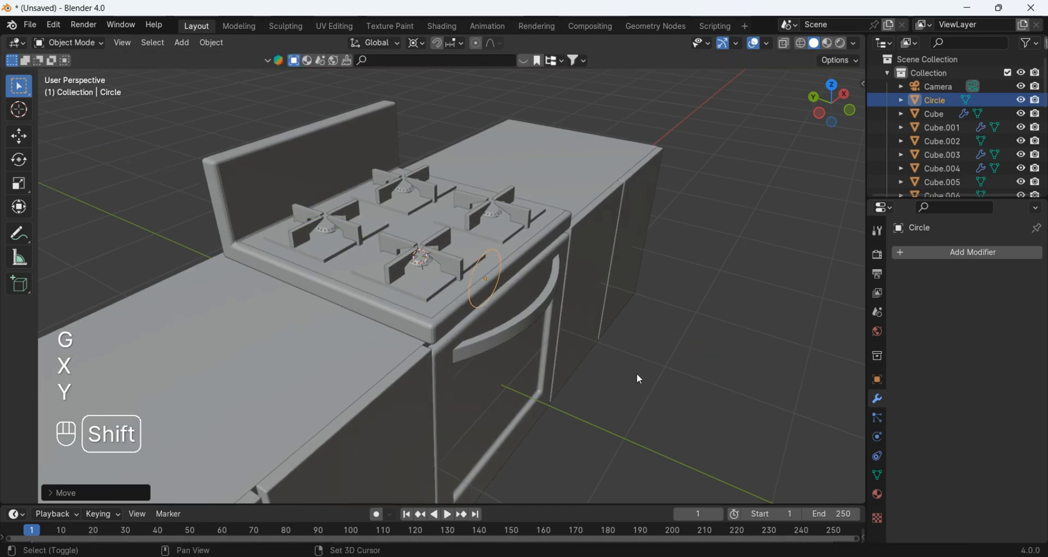
left_click(850, 110)
scroll(730, 264, "up", 4)
key("s")
left_click(496, 201)
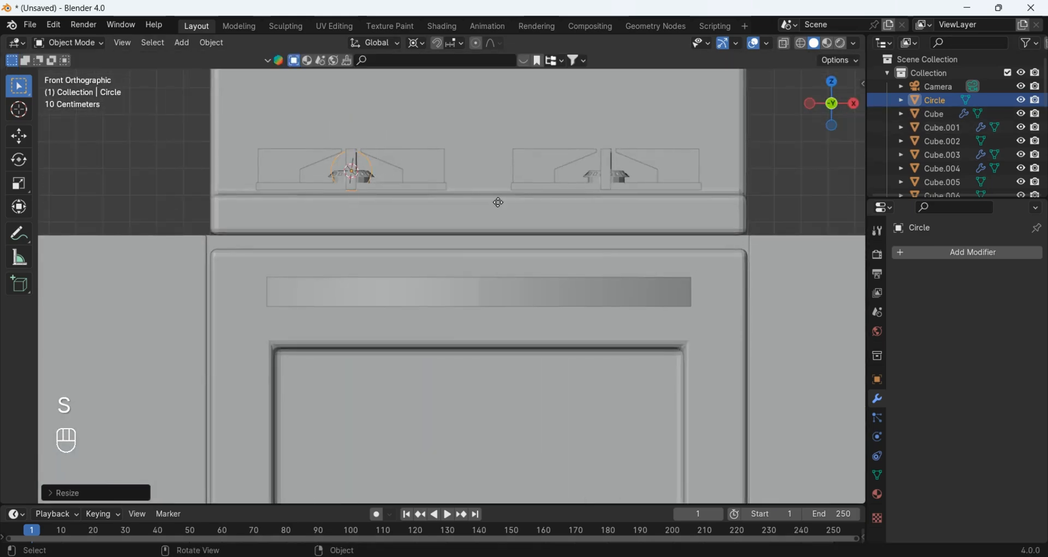
Step: Position the circle over the strip above the oven door and bring it forward along Y in front of the stove
key("g")
left_click(517, 242)
middle_click_drag(518, 244, 625, 322)
key("g")
key("y")
left_click(708, 360)
left_click(850, 110)
key("s")
left_click(654, 240)
key("ctrl+z")
Step: Set the transform pivot point to Median Point and scale the circle down to fit within the stove's front strip
left_click(413, 44)
left_click(411, 43)
left_click(411, 44)
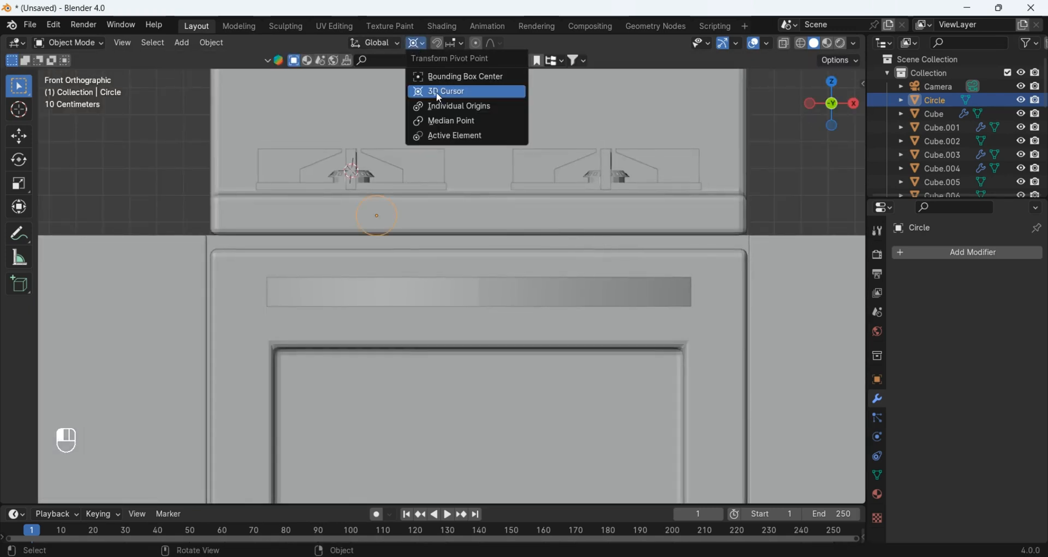
left_click(444, 121)
key("s")
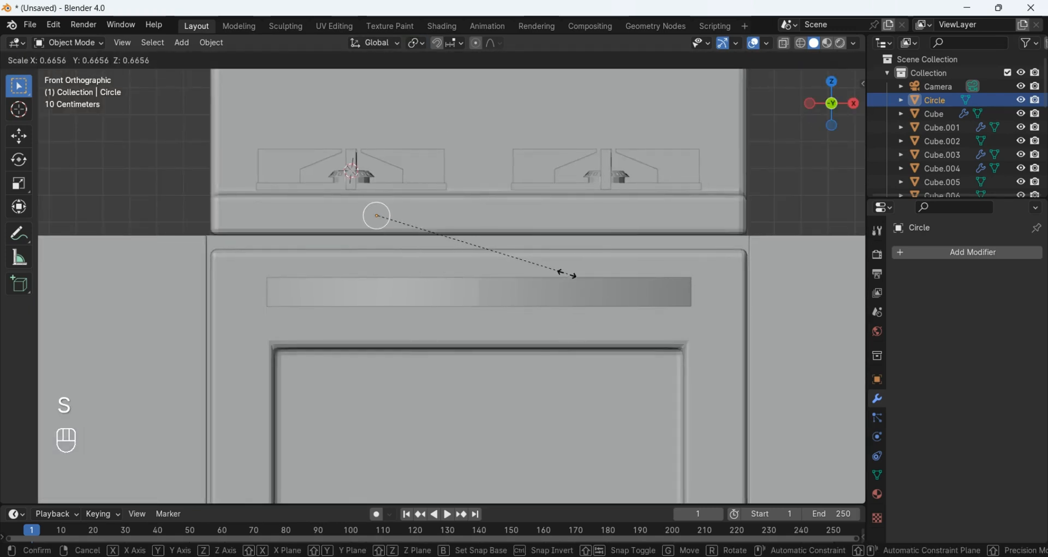
left_click(560, 259)
Step: Adjust the circle's height along Z, scale it slightly smaller, and move it along X on the front strip
key("g")
key("z")
left_click(561, 262)
key("s")
left_click(561, 260)
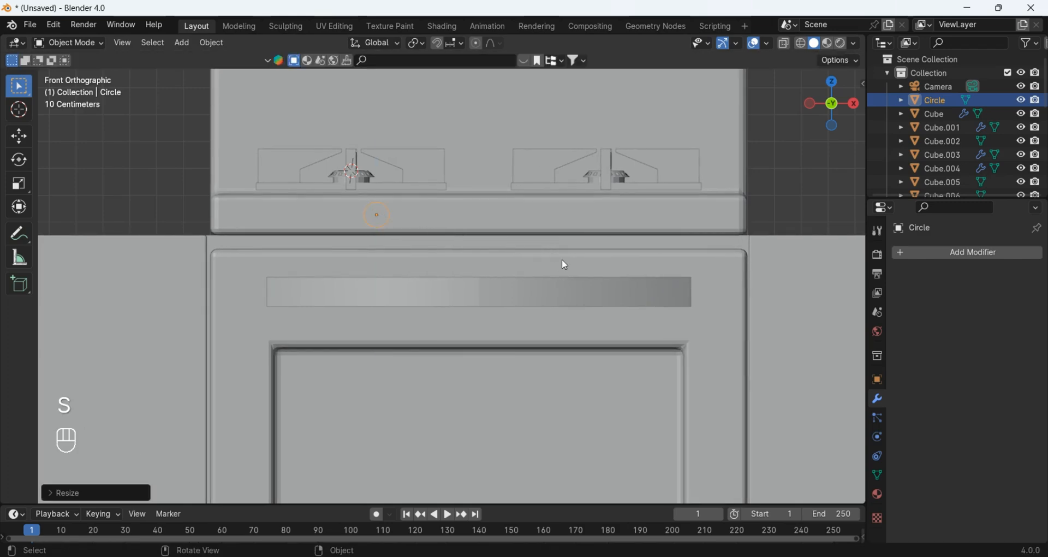
key("g")
key("x")
left_click(638, 284)
Step: Extrude the circle into a short cylindrical knob in Edit Mode and return to Object Mode
middle_click_drag(637, 283, 546, 300)
key("Tab")
scroll(546, 300, "up", 3)
middle_click_drag(540, 301, 578, 312)
key("e")
left_click(572, 317)
key("Tab")
Step: Move the knob along Y until it sits against the stove's front strip
scroll(579, 312, "up", 3)
key("g")
key("y")
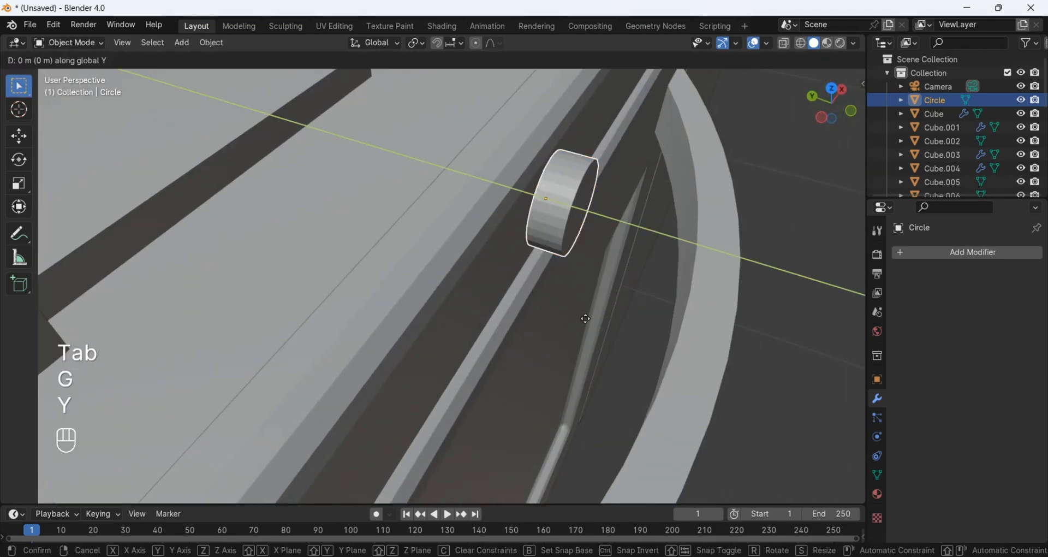
key("shift+less")
left_click(559, 303)
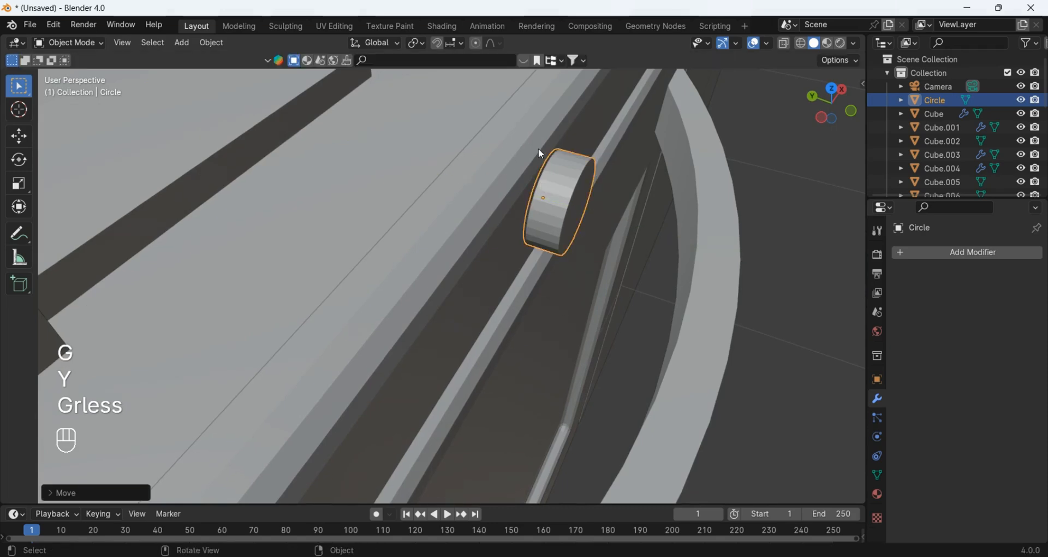
scroll(516, 199, "down", 6)
middle_click_drag(538, 149, 537, 327)
scroll(501, 296, "up", 1)
scroll(492, 246, "up", 3)
right_click(485, 202)
left_click(484, 203)
Step: Connect two neighbouring pairs of opposite vertices across the knob's front face to form a narrow diagonal strip
scroll(535, 247, "up", 2)
key("Tab")
scroll(507, 165, "up", 2)
scroll(506, 166, "down", 5)
scroll(552, 330, "up", 2)
left_click(493, 287, "ctrl")
key("1")
middle_click_drag(546, 274, 527, 287)
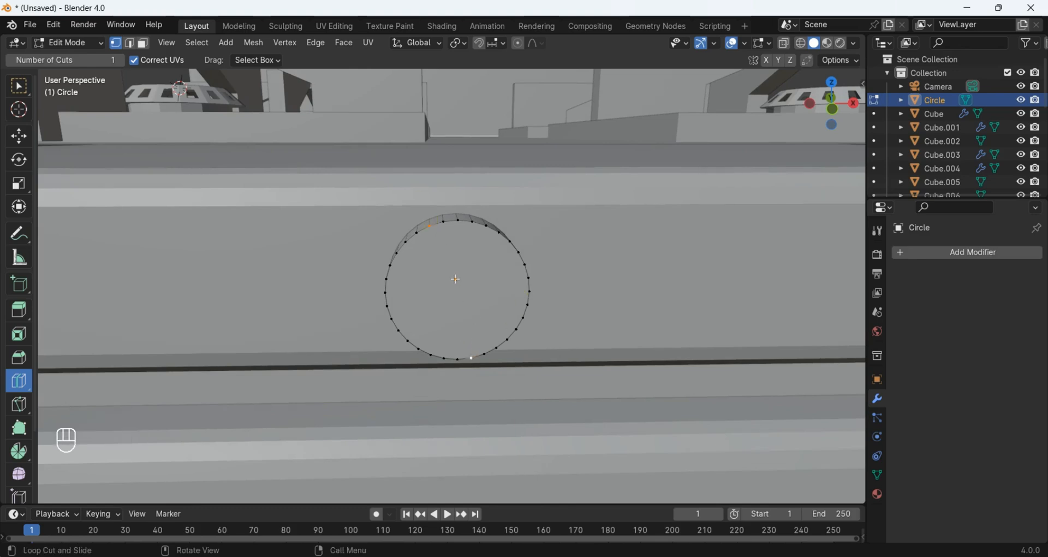
key("alt+a")
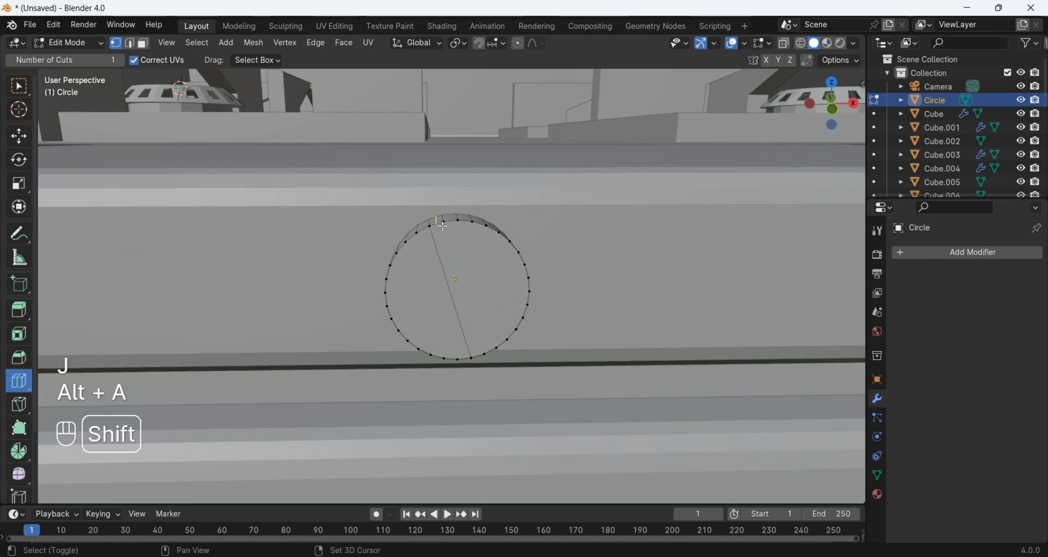
left_click(503, 351, "shift")
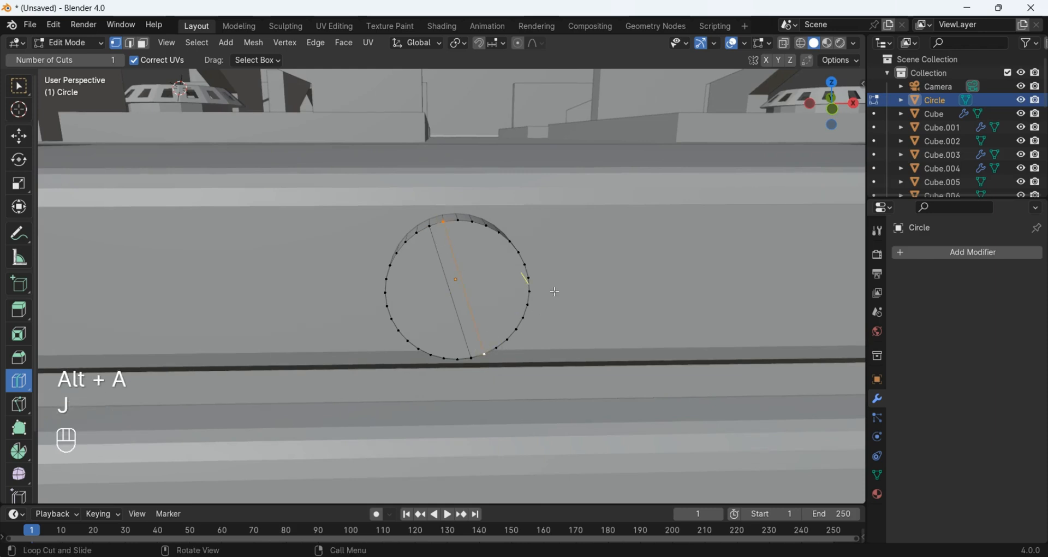
key("alt+a")
Step: Cut the diagonal strip crosswise above the knob's centre and select the short upper face
left_click_drag(448, 290, 412, 266)
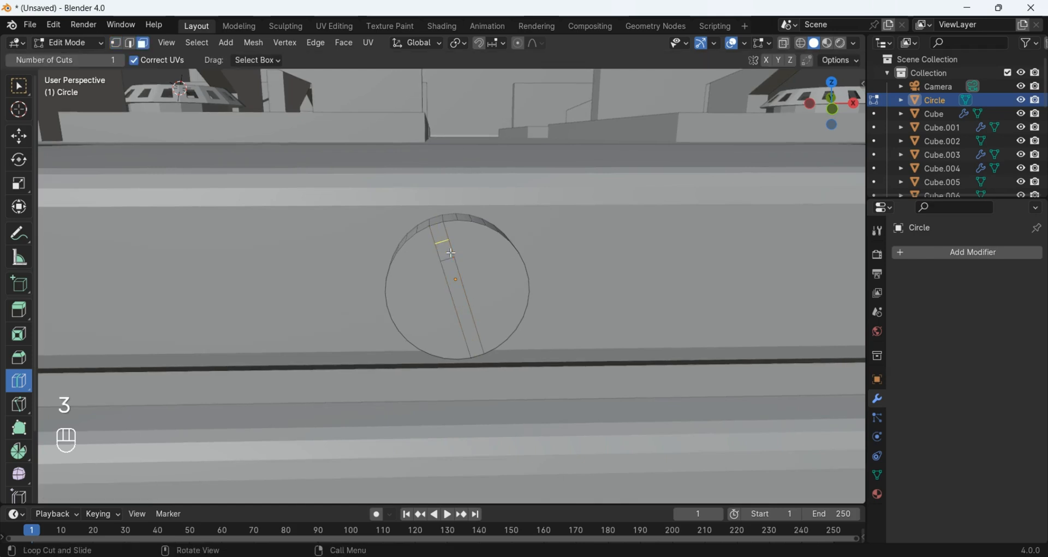
scroll(507, 224, "up", 2)
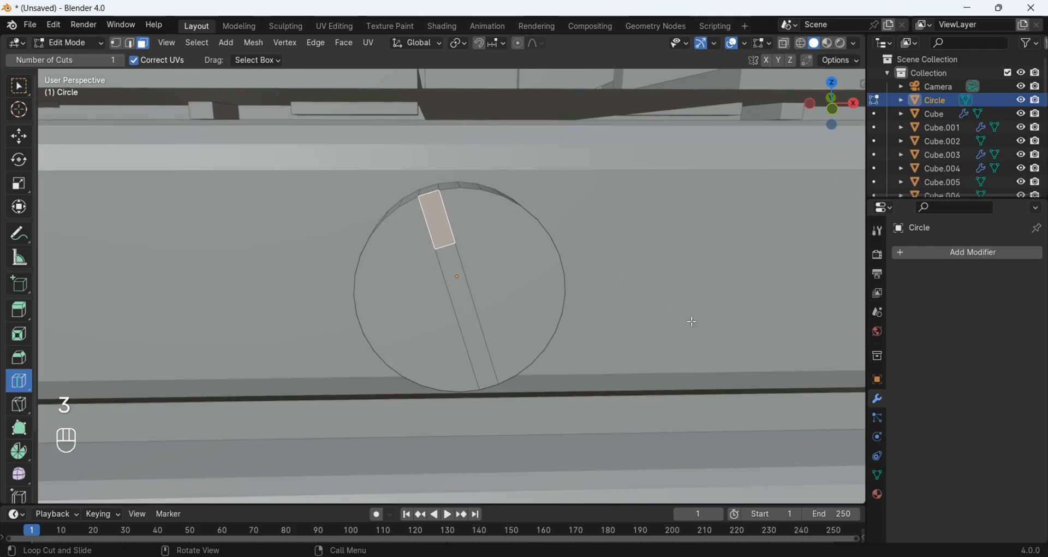
Step: Inset the selected face on the knob's front, extrude it, and return to Object Mode
key("i")
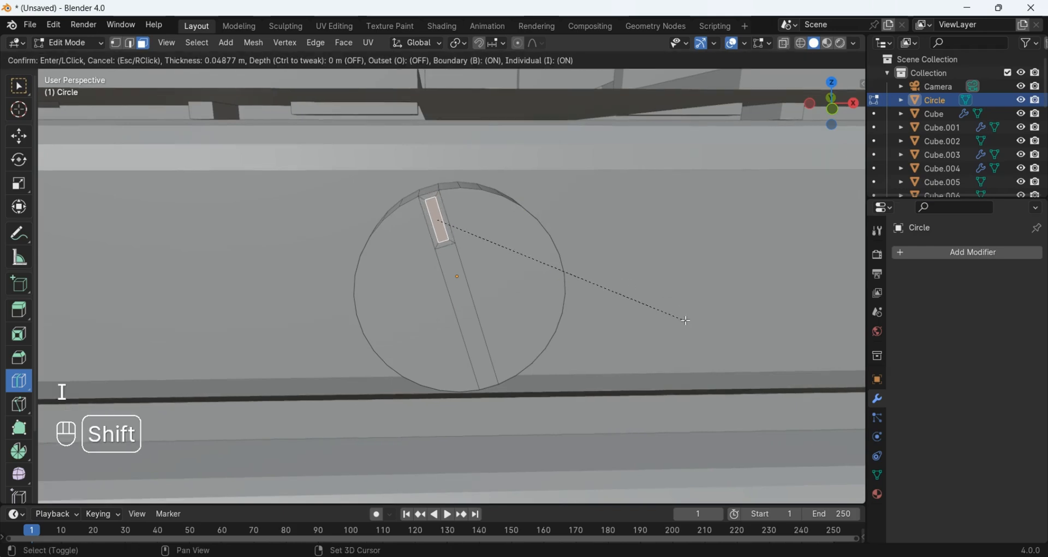
left_click(639, 307)
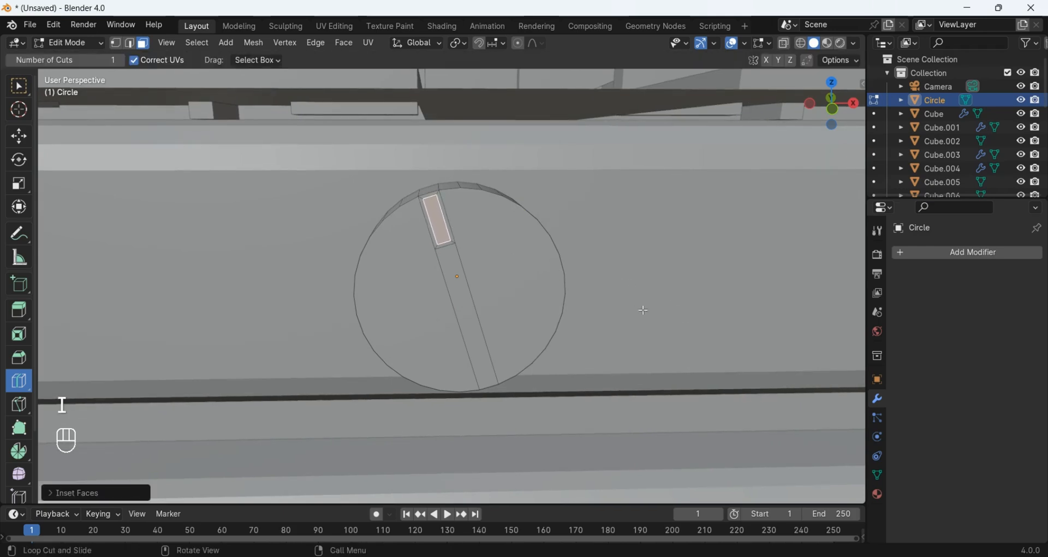
middle_click_drag(638, 306, 650, 323)
key("e")
left_click(655, 338)
key("Tab")
Step: Duplicate the knob in front view and place the copy about 0.24 m away along X
scroll(654, 337, "down", 5)
left_click(833, 104)
key("shift+d")
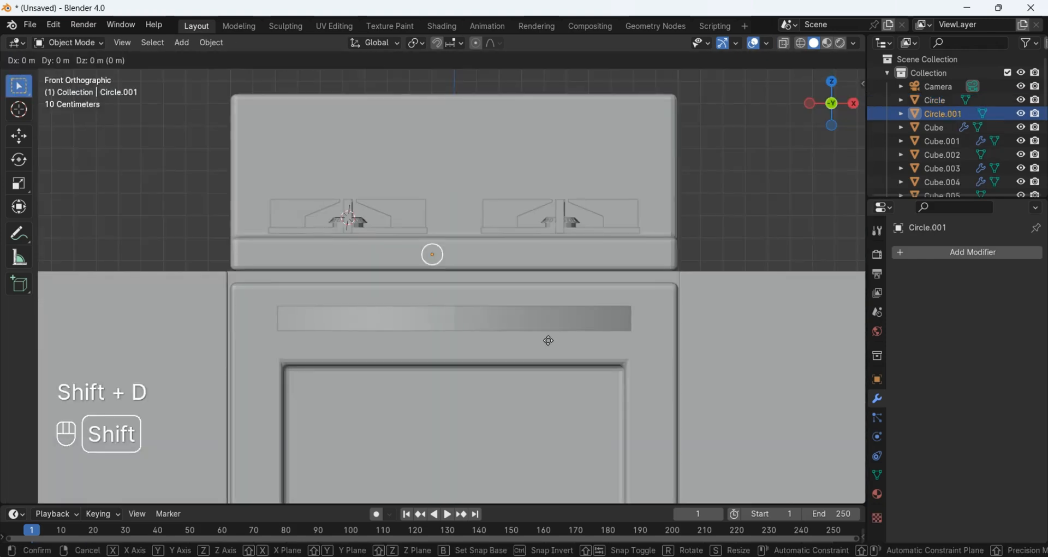
key("x")
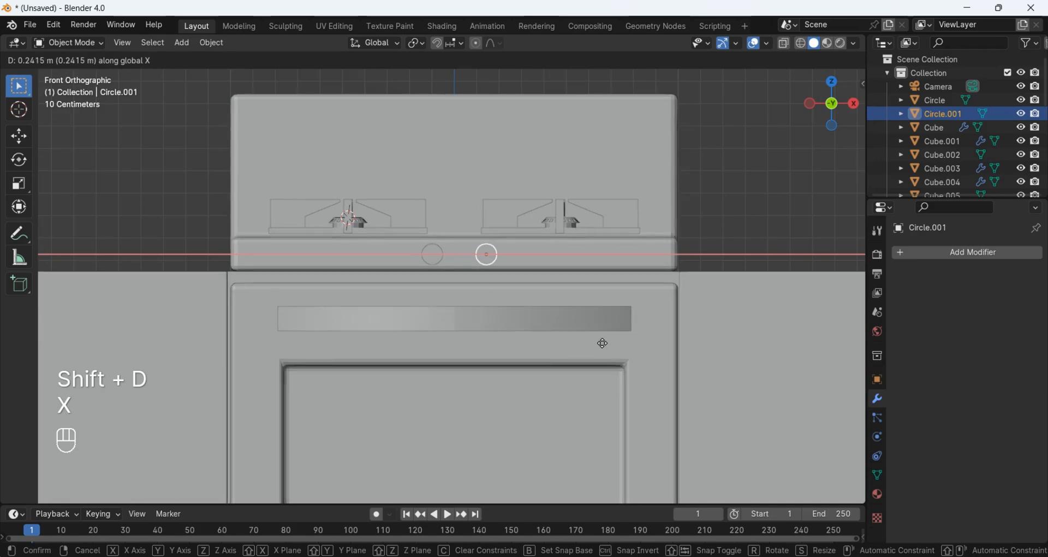
left_click(603, 343)
Step: Duplicate both front knobs together and rotate the copies 90° about X so they lie flat
left_click(433, 254, "shift")
middle_click_drag(434, 255, 639, 349)
scroll(472, 279, "up", 3)
key("shift+d")
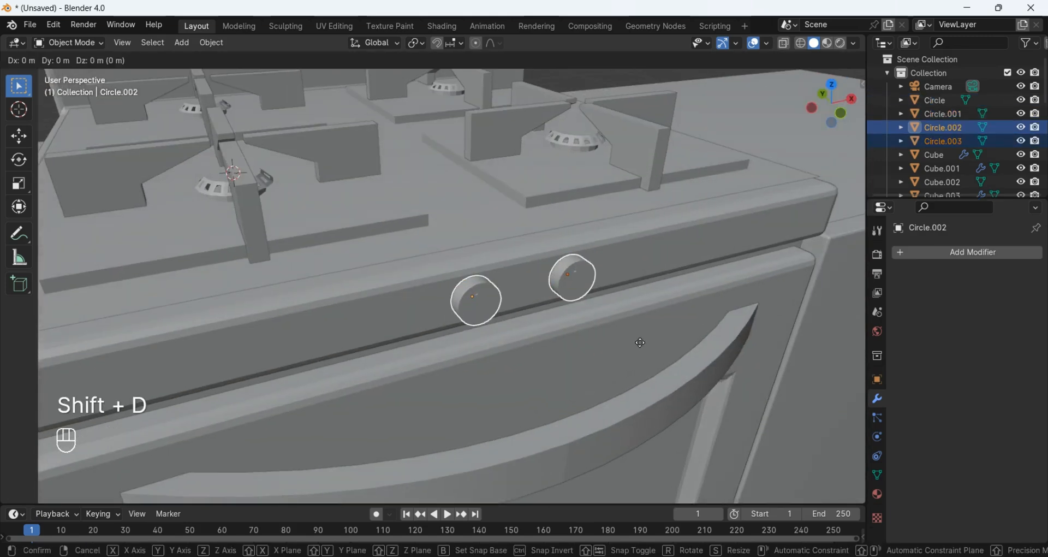
key("r")
key("x")
key("9")
key("0")
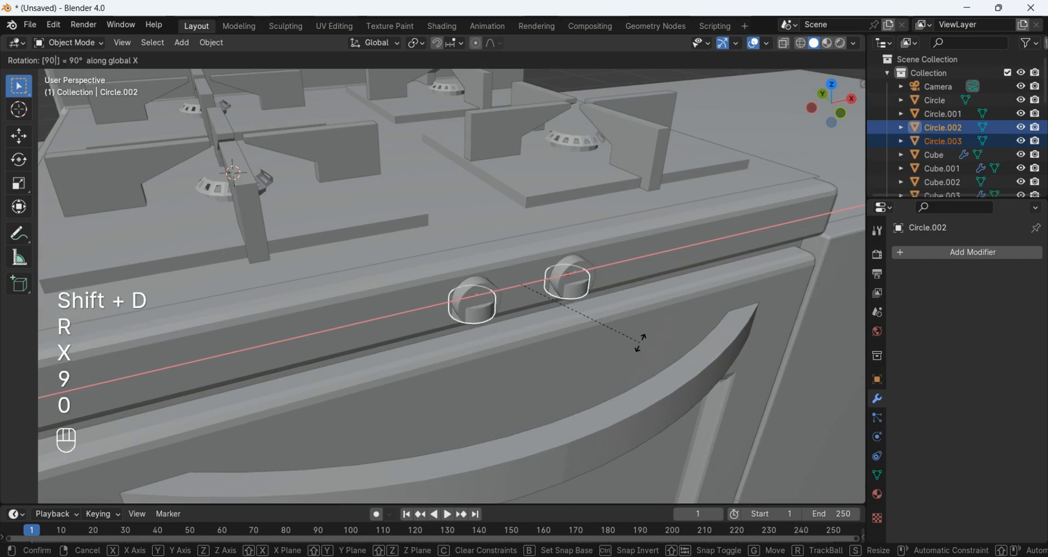
left_click(641, 342)
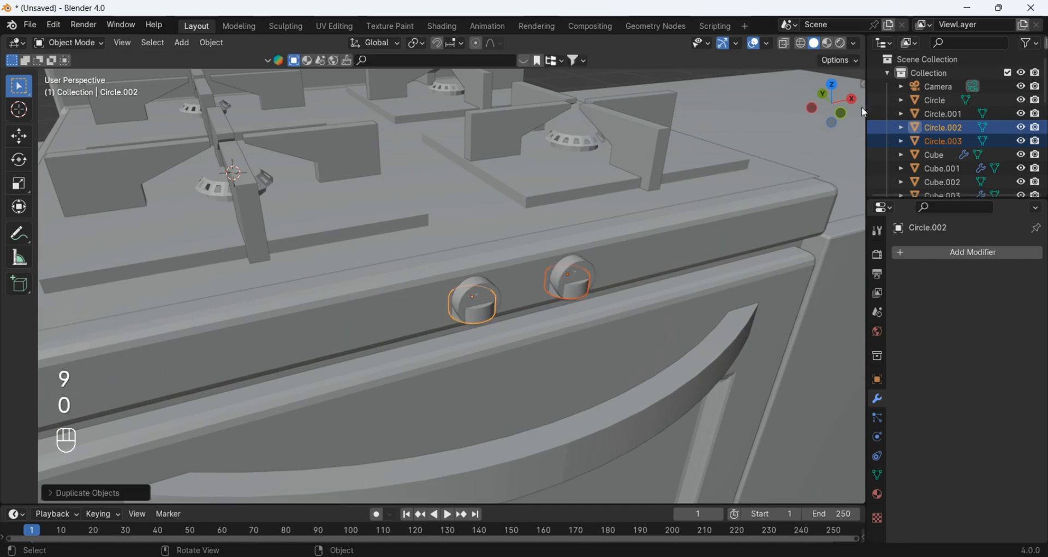
Step: Raise the two rotated copies along Z onto the stove top and scale them down into small buttons
left_click(841, 113)
key("g")
key("z")
left_click(608, 265)
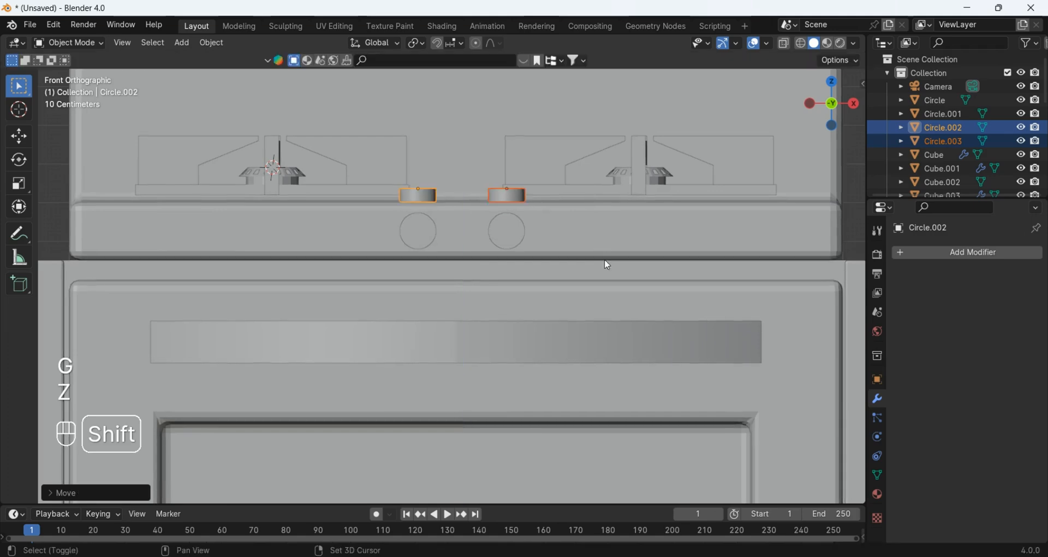
left_click_drag(823, 104, 794, 258)
middle_click_drag(787, 260, 756, 274)
key("s")
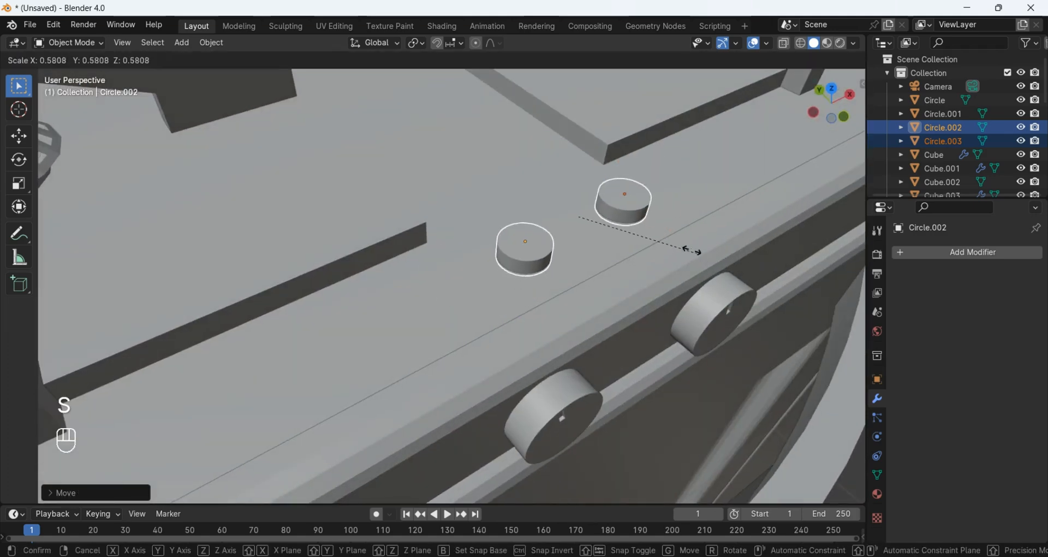
left_click(679, 248)
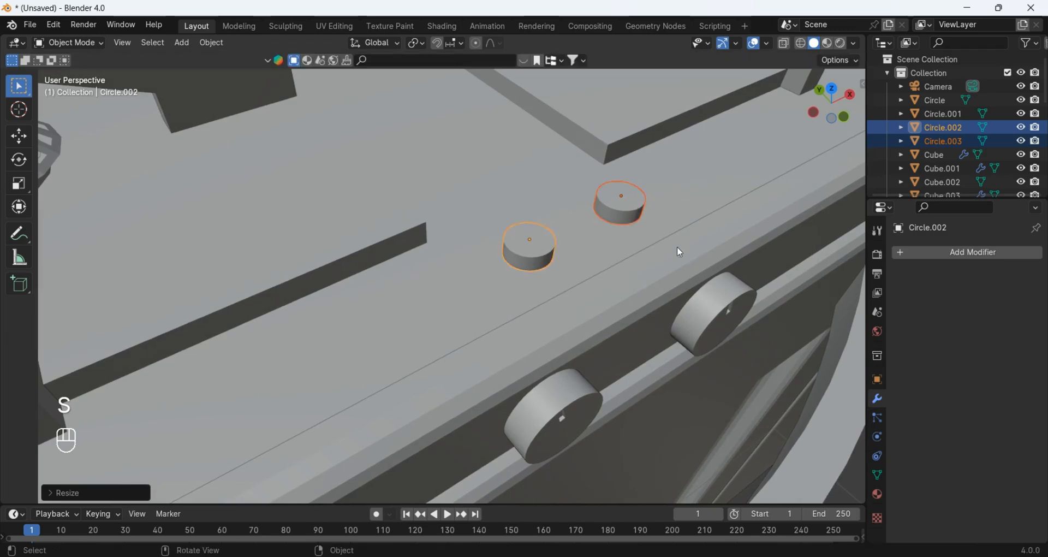
Step: Move the second small button along X until it sits close beside the first
middle_click_drag(676, 247, 620, 261)
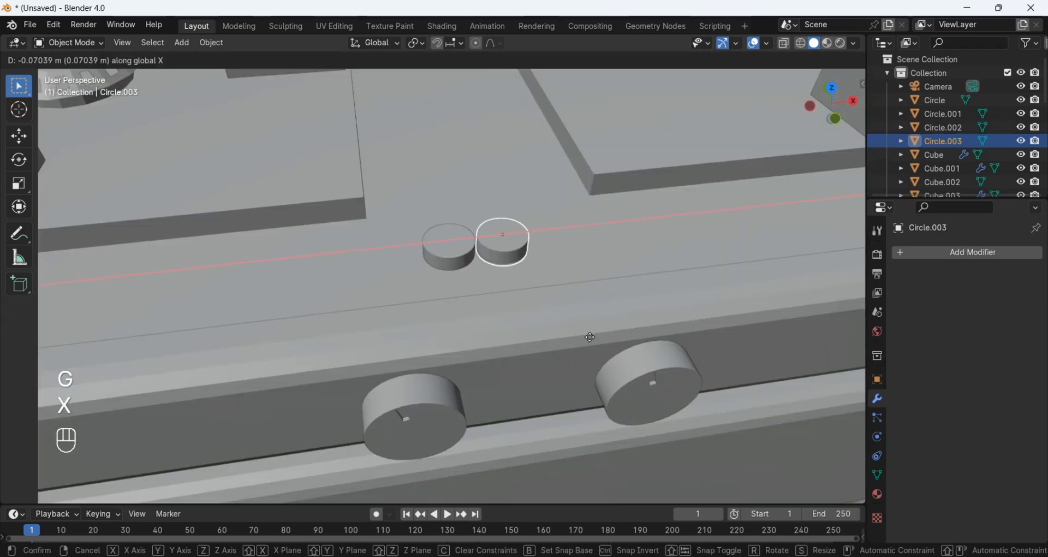
left_click(592, 322)
key("g")
key("x")
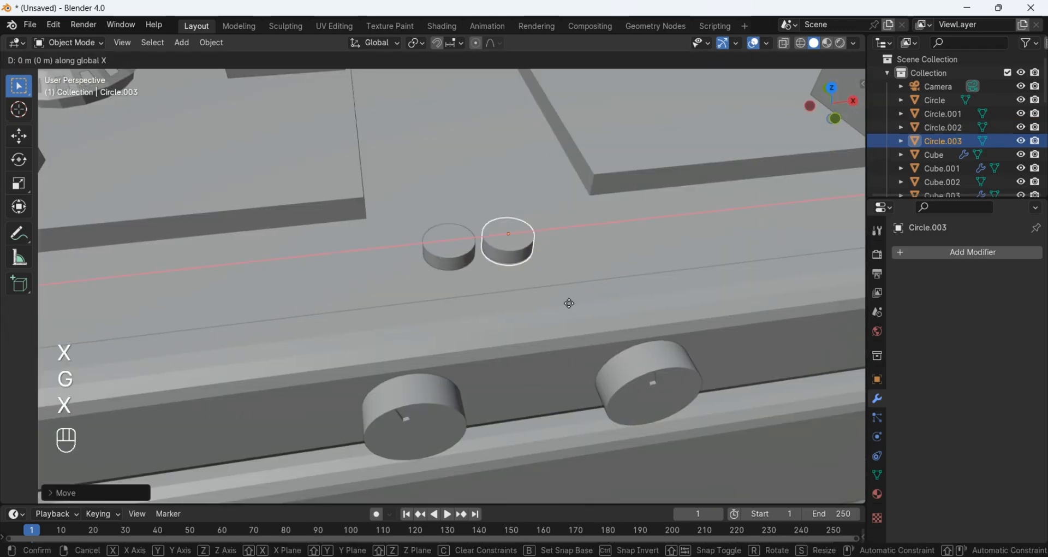
left_click(644, 329, "shift")
Step: Duplicate the pair of small buttons along X to form a row of four
left_click(453, 248, "shift")
key("shift+d")
key("x")
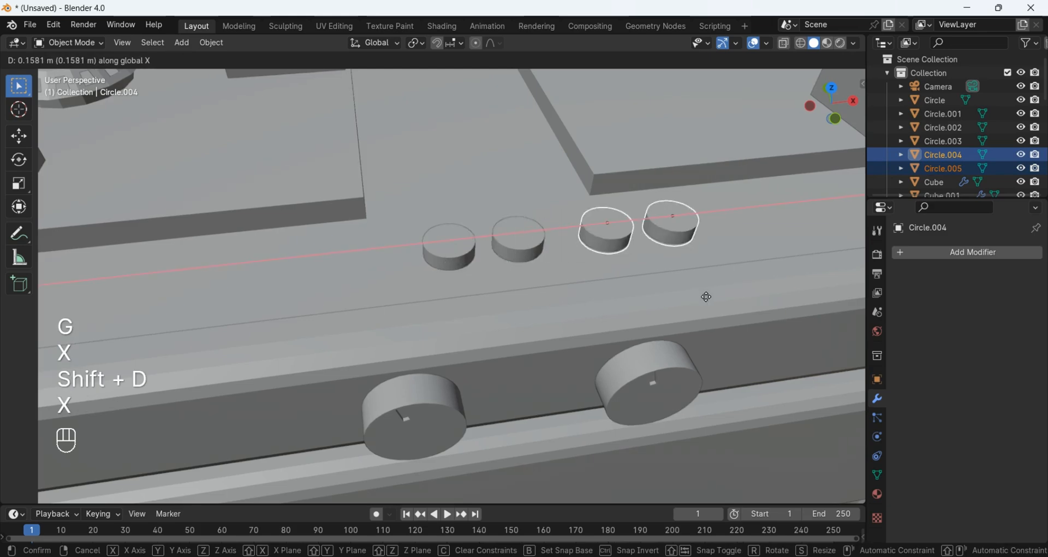
left_click(671, 294)
middle_click_drag(671, 294, 646, 273)
scroll(601, 294, "up", 3)
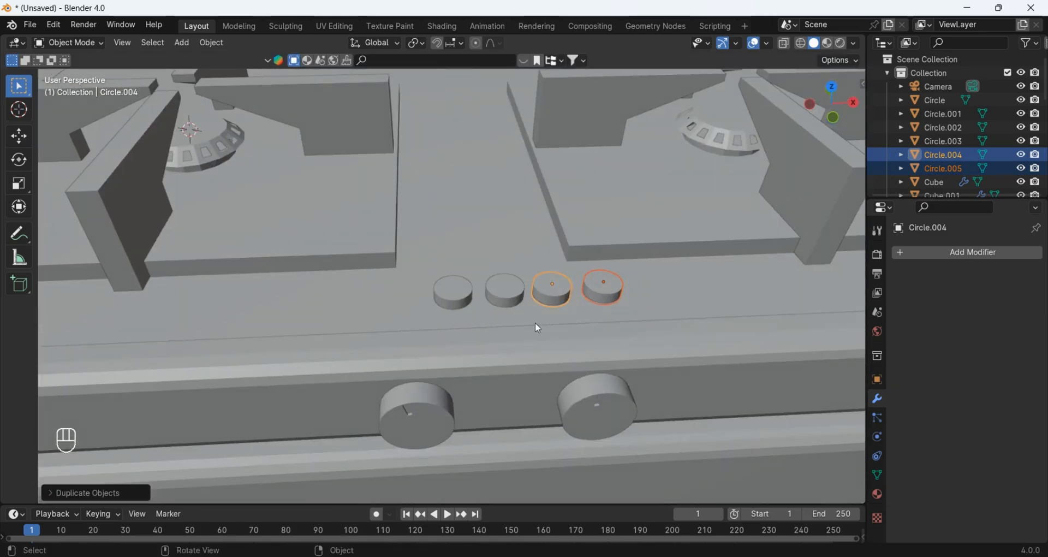
Step: Select all four small buttons, rescale them together and shift the row along X
left_click(503, 292, "shift")
left_click(457, 291, "shift")
key("s")
left_click(708, 395)
key("g")
key("c")
key("x")
left_click(678, 402)
middle_click_drag(586, 370, 574, 398)
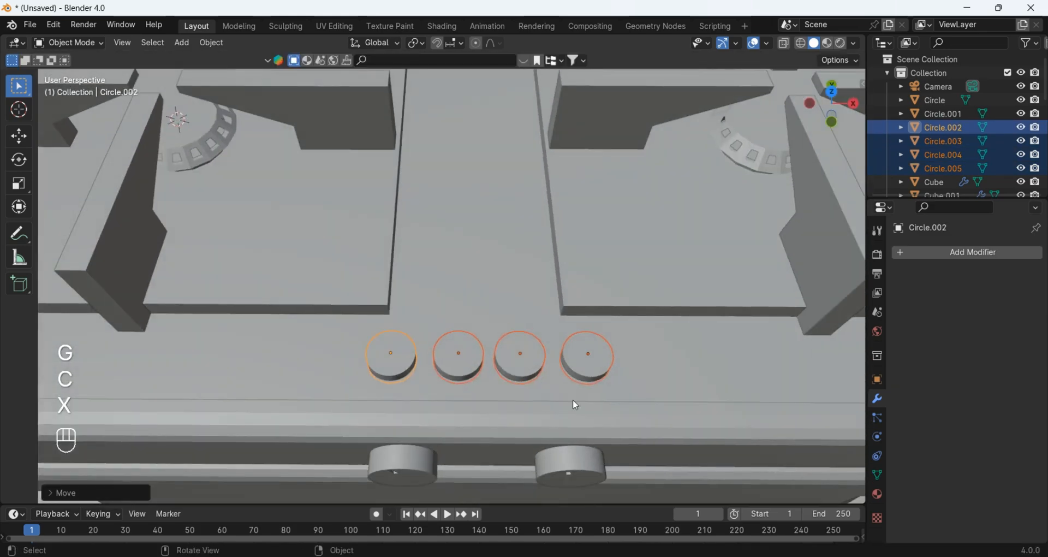
Step: Move the two buttons at the positive-X end of the row along X to even out the spacing
left_click_drag(626, 327, 503, 384)
key("g")
key("x")
left_click(579, 409)
Step: Select the four small buttons and centre the row along X between the burner plates
left_click_drag(627, 326, 376, 383)
key("g")
key("x")
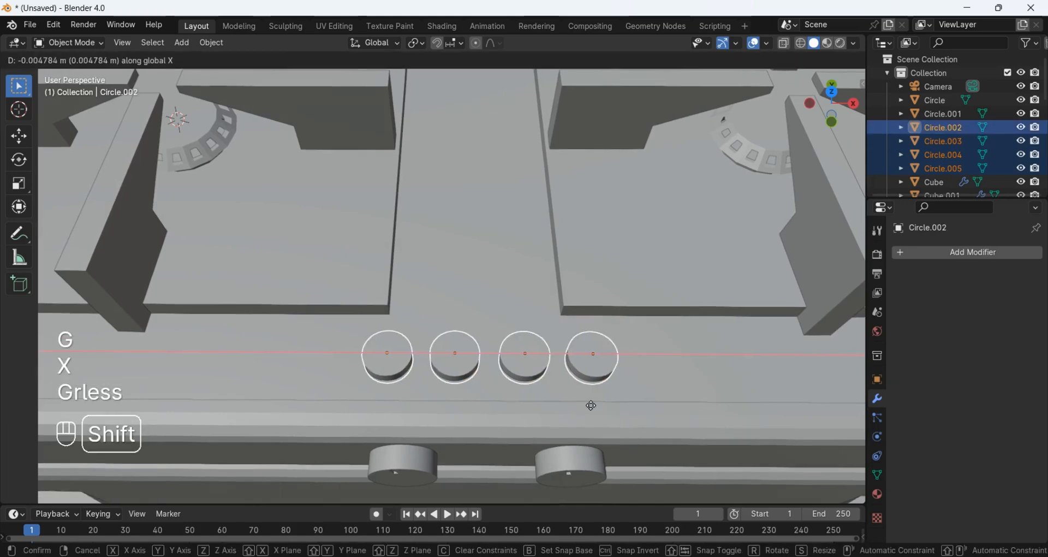
left_click(586, 404)
key("alt+a")
Step: Show the whole kitchen in Material Preview shading
scroll(601, 401, "down", 3)
middle_click_drag(605, 402, 649, 313)
scroll(651, 347, "down", 6)
scroll(650, 347, "up", 2)
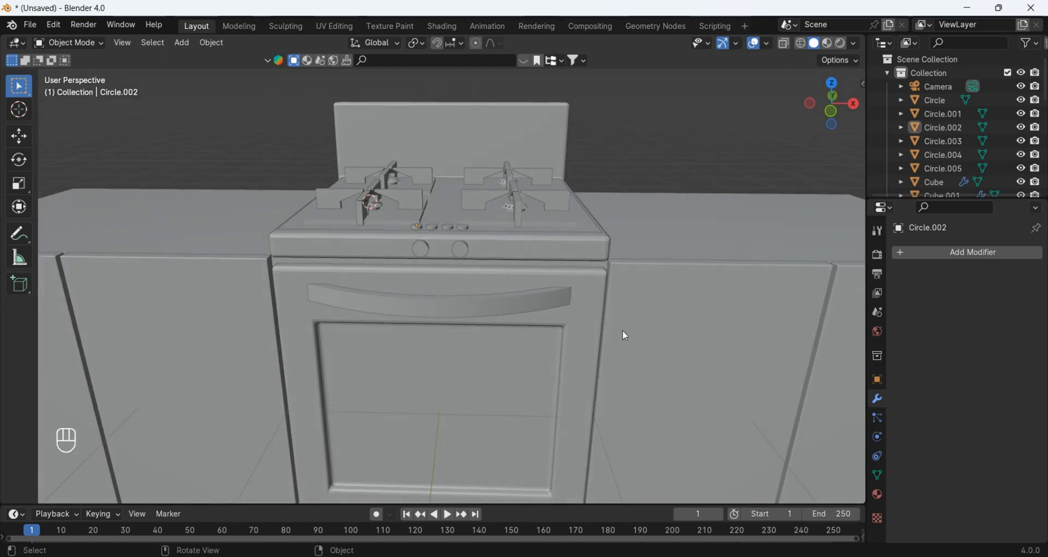
left_click(828, 44)
scroll(663, 238, "down", 3)
scroll(685, 263, "up", 4)
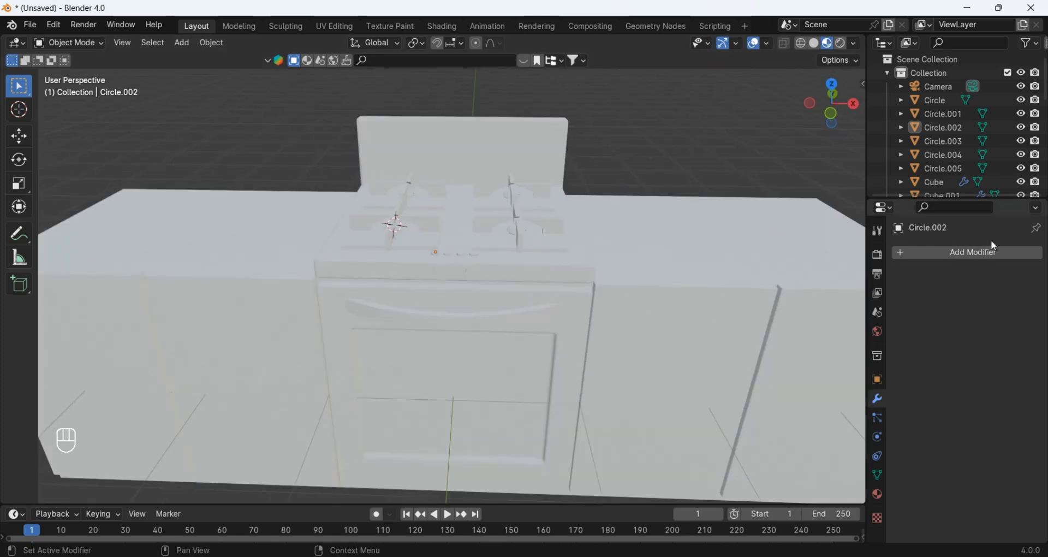
Step: Give the oven body a new material with a near-black base color
left_click(877, 495)
mouse_move(608, 396)
middle_mouse_down()
mouse_move(562, 366)
mouse_move(617, 389)
middle_mouse_up()
left_click(562, 384)
left_click(993, 418)
left_click_drag(1012, 216, 1012, 307)
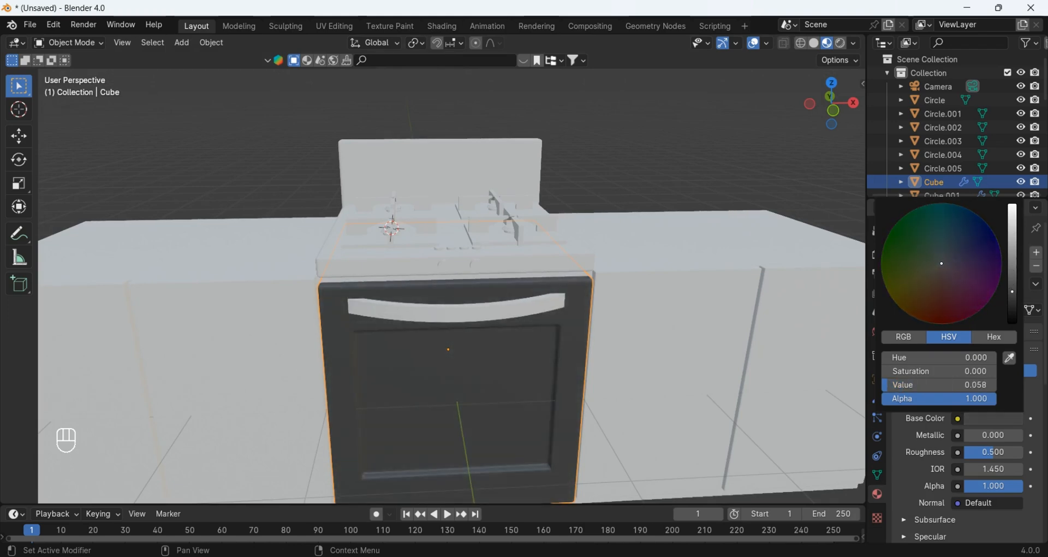
Step: Set the oven body's black material to Metallic 1.0 and Roughness 0.25
left_click_drag(1006, 439, 1043, 439)
middle_click_drag(543, 266, 510, 223)
left_click(1007, 449)
type(".")
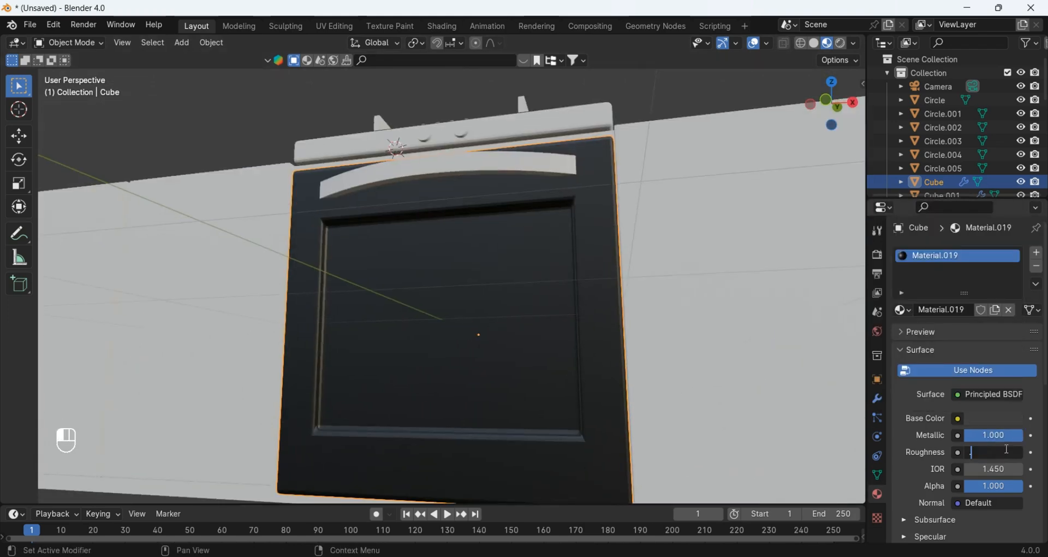
type("3")
key("Return")
middle_click_drag(483, 161, 474, 223)
left_click(981, 451)
type(".25")
key("Return")
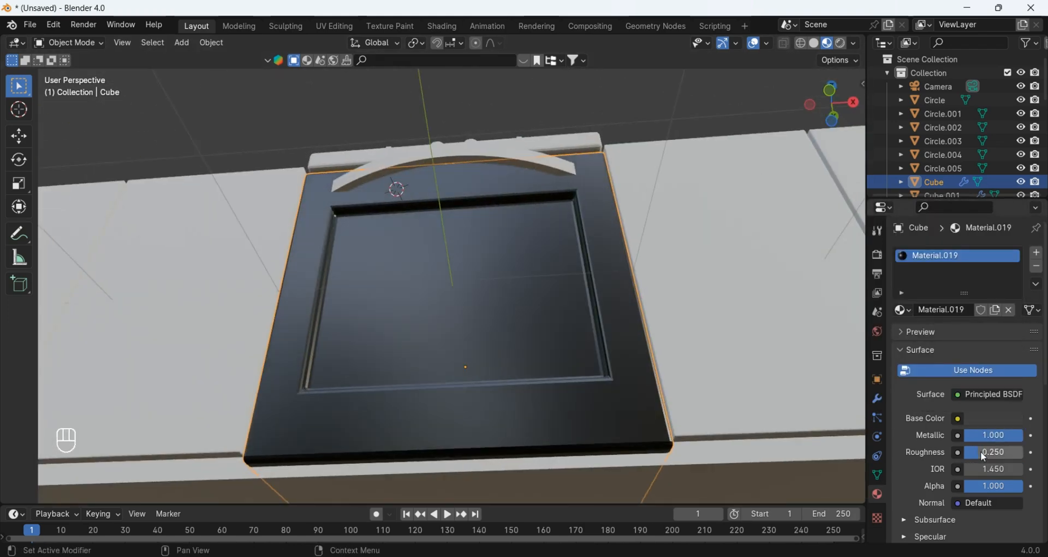
Step: Add a second material slot to the oven with a new material using the Glass BSDF surface
middle_click_drag(573, 257, 584, 305)
left_click(1036, 253)
left_click(981, 336)
left_click(980, 447)
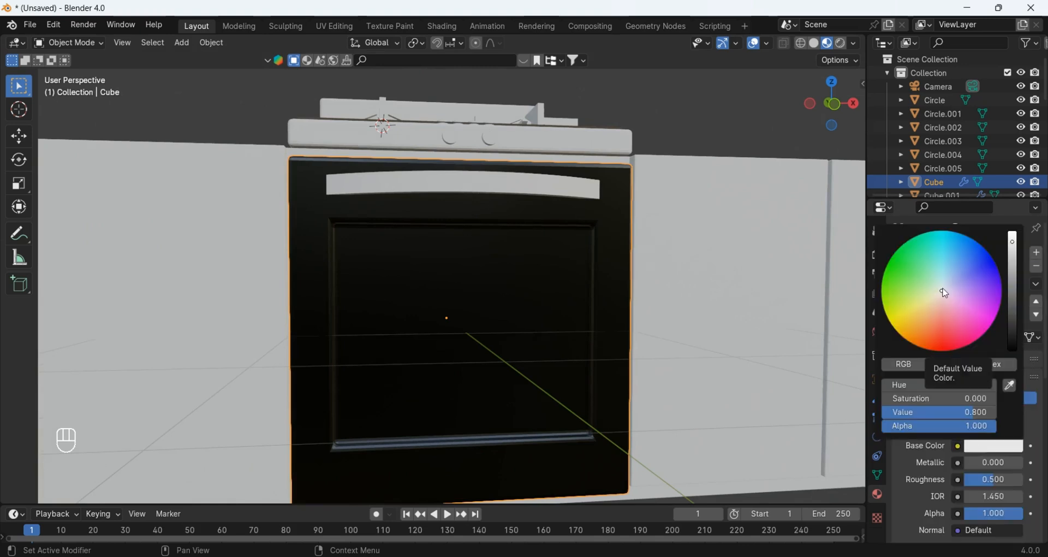
left_click(985, 421)
left_click(869, 161)
Step: Set the glass material's color to pale yellow and its roughness to 0.22
left_click(993, 462)
left_click_drag(941, 309, 930, 321)
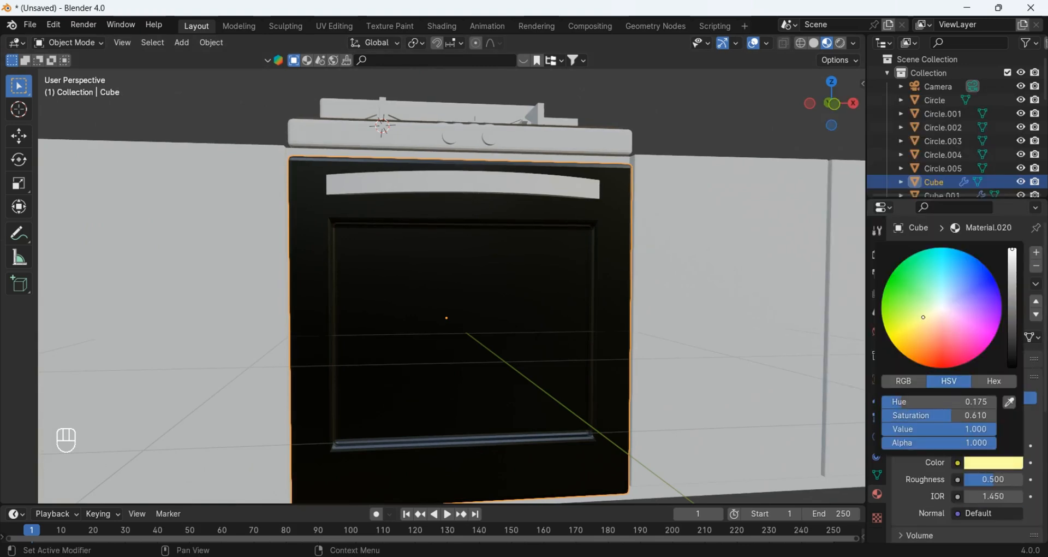
key("Return")
Step: Assign the yellow glass material to the oven door's window face in Edit Mode, then return to Object Mode and deselect
middle_click_drag(485, 327, 464, 257)
key("Tab")
key("3")
left_click(450, 355)
left_click(921, 356)
key("Tab")
left_click(993, 462)
key("alt+a")
Step: Give the curved oven handle a new material with a mid-grey base color
middle_click_drag(546, 306, 496, 240)
scroll(497, 240, "down", 3)
left_click(497, 240)
left_click(1017, 309)
left_click(1010, 418)
left_click_drag(1014, 314, 1013, 249)
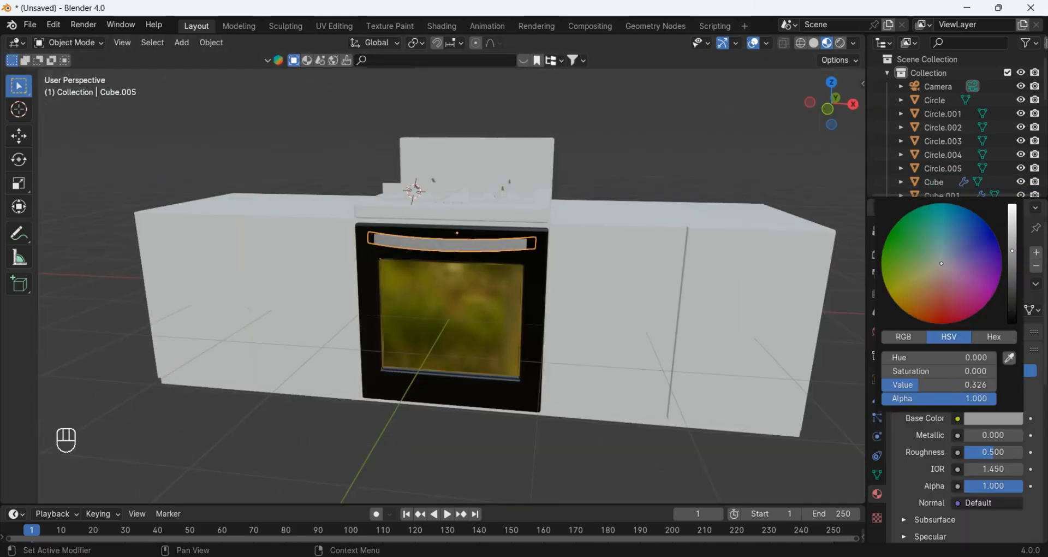
Step: Set the handle material to Metallic 1.0 and Roughness 0.15
scroll(591, 300, "up", 4)
middle_click_drag(591, 300, 582, 309)
left_click_drag(974, 436, 1020, 438)
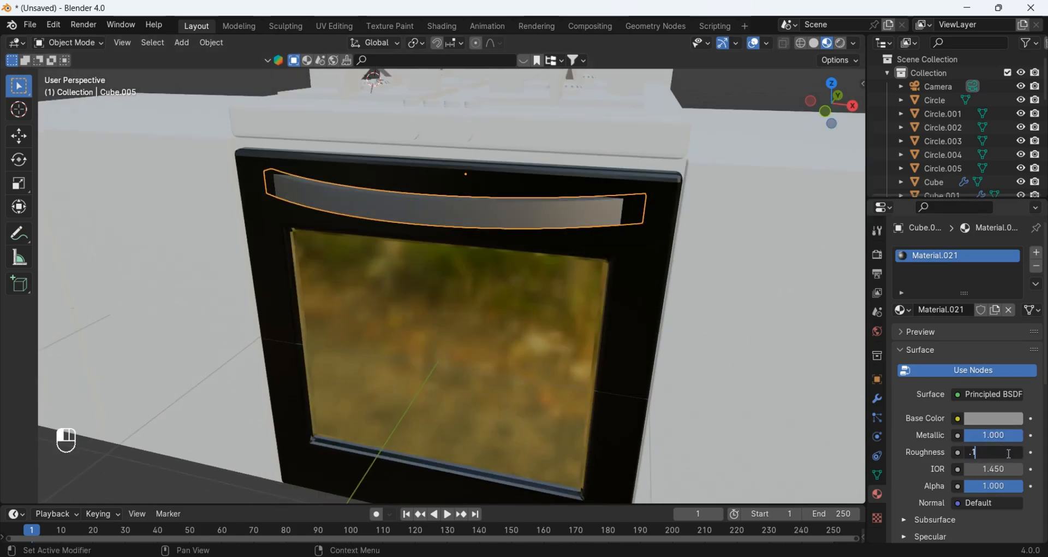
key("Return")
middle_click_drag(606, 295, 606, 252)
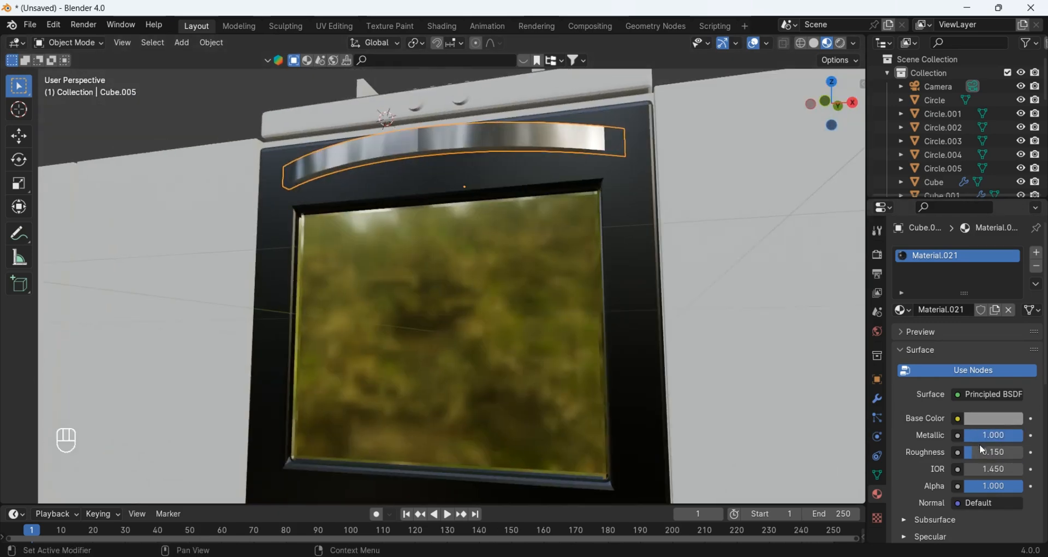
key("Return")
Step: Select the stove's flat cooktop object
middle_click_drag(593, 338, 573, 429)
middle_click_drag(573, 428, 574, 494, "shift")
middle_click_drag(570, 403, 592, 384)
scroll(595, 327, "up", 2)
middle_click_drag(599, 246, 604, 310, "shift")
left_click(588, 199)
right_click(587, 192)
left_click(587, 192)
middle_click_drag(633, 268, 680, 202)
Step: Box-select the raised burners of the cooktop in Edit Mode with X-ray on, and add a material slot
key("Tab")
key("alt+a")
left_click(831, 108)
left_click(783, 43)
left_click_drag(644, 123, 245, 153, "shift")
middle_click_drag(612, 216, 576, 289)
scroll(604, 273, "down", 2)
left_click(1036, 253)
key("Tab")
Step: Try to apply the oven's yellow glass material to a front burner bracket
left_click(593, 337)
left_click_drag(900, 337, 553, 235)
middle_click_drag(598, 228, 617, 241)
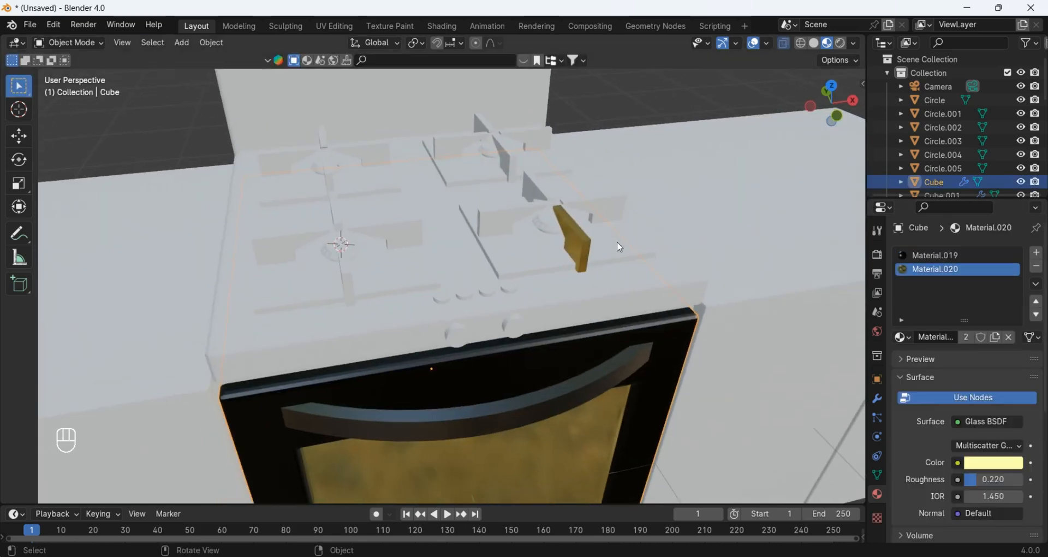
key("ctrl+z")
Step: Apply the oven's black Material.019 to the cooktop
left_click(928, 255)
left_click_drag(464, 257, 456, 262)
middle_click_drag(456, 262, 443, 255)
scroll(443, 255, "up", 2)
key("Tab")
key("Tab")
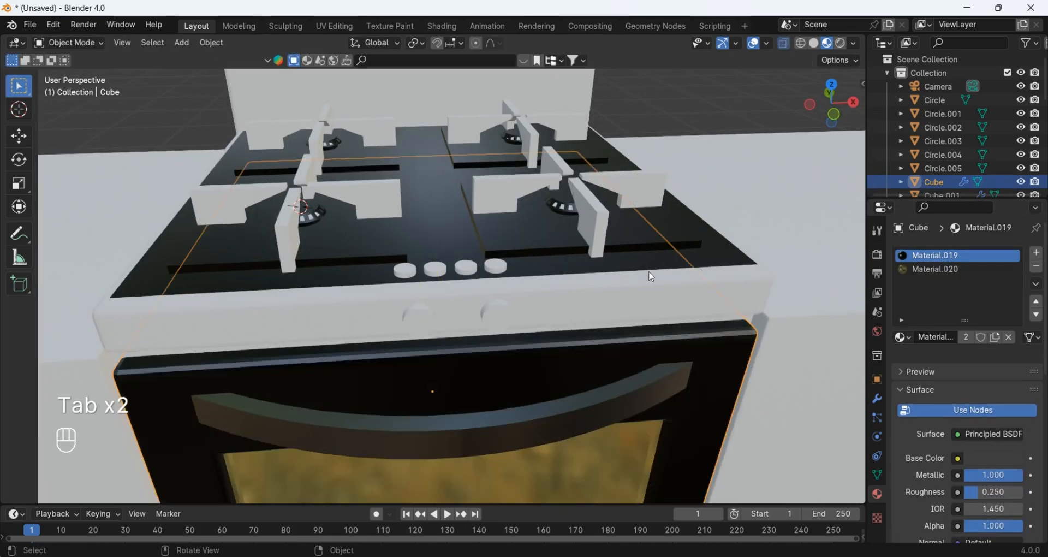
Step: Add a second slot with a new material to the cooktop and assign it to the burners
left_click(643, 264)
left_click(1036, 253)
left_click(964, 336)
key("Tab")
key("Tab")
middle_click_drag(635, 304, 650, 300)
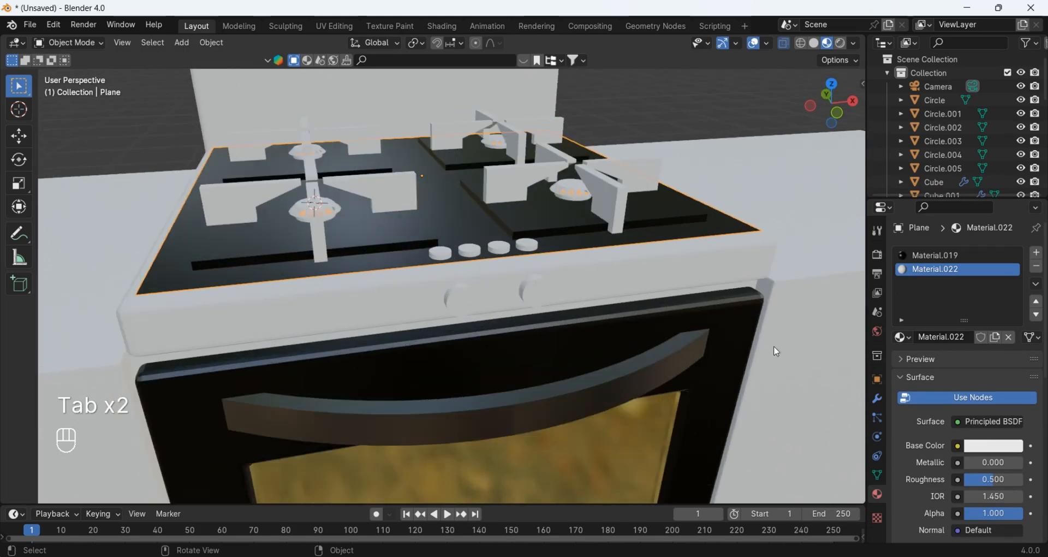
Step: Apply the oven handle's metallic material to the burners and clear the selection
left_click(682, 357)
left_click_drag(605, 222, 573, 191)
middle_click_drag(573, 191, 521, 298)
key("alt+a")
left_click(521, 297)
key("alt+a")
Step: Apply the oven's black material to one bracket piece of the front right burner
left_click(653, 374)
left_click_drag(501, 202, 482, 192)
middle_click_drag(483, 192, 518, 232)
left_click(579, 240, "shift")
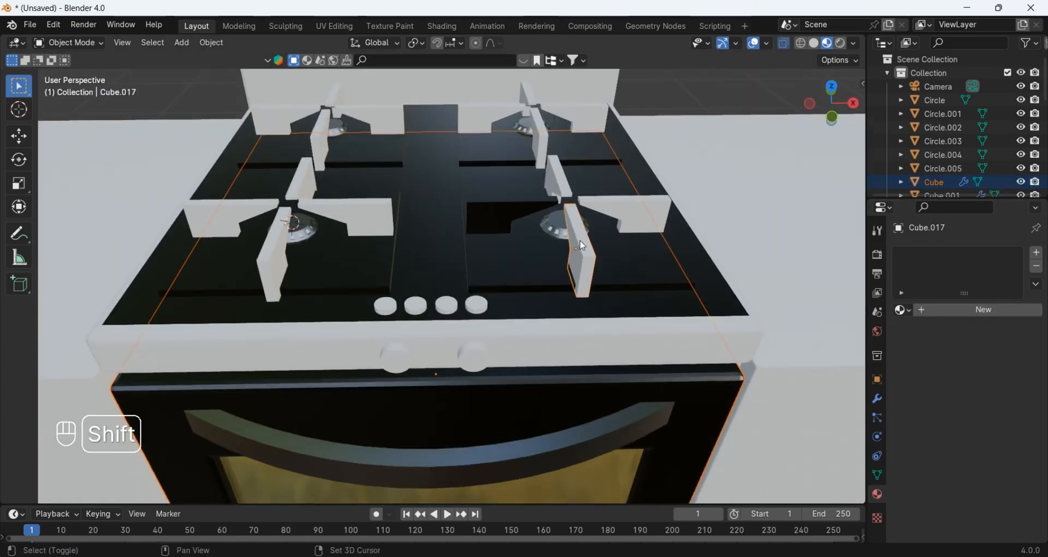
key("alt+a")
Step: Link the black material from the front right burner's finished bracket piece to all the other burner bracket pieces
left_click(639, 215)
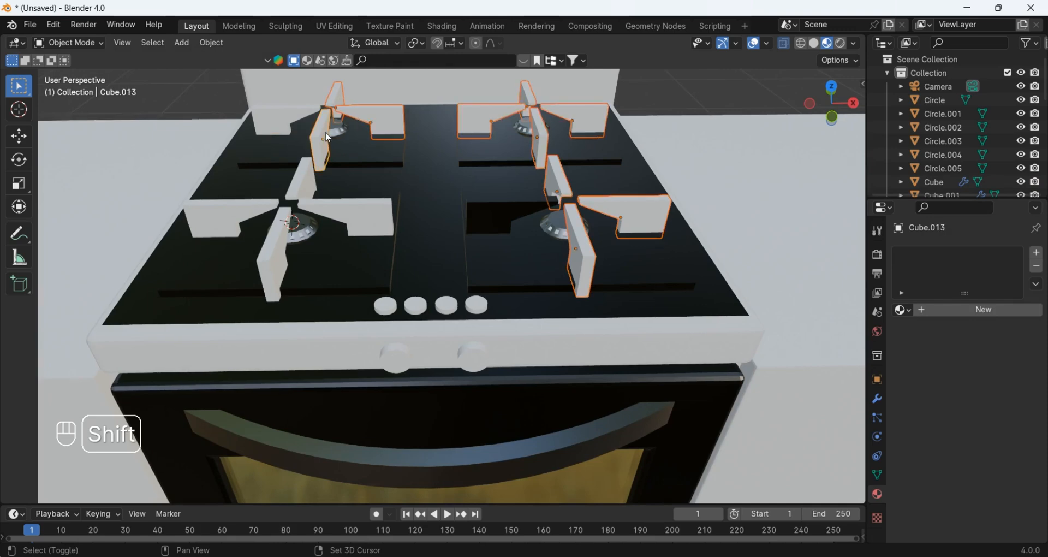
left_click(279, 239, "shift")
left_click(229, 218, "shift")
left_click(510, 218, "shift")
left_click(207, 45)
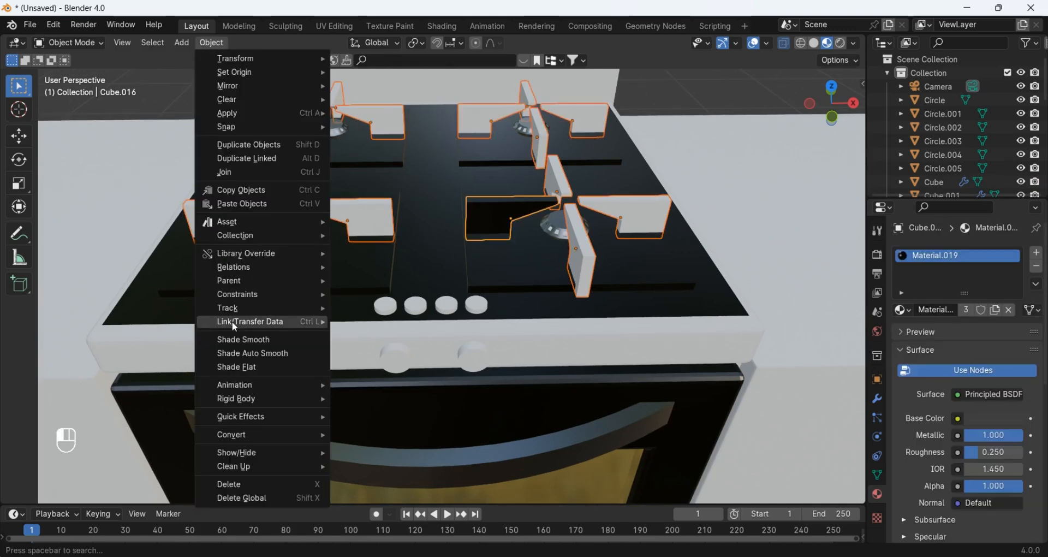
mouse_move(232, 321)
left_click(371, 353)
middle_click_drag(687, 346, 640, 314)
key("alt+a")
Step: Apply the oven handle's metallic Material.021 to the four small and two large stove knobs
left_click(627, 414)
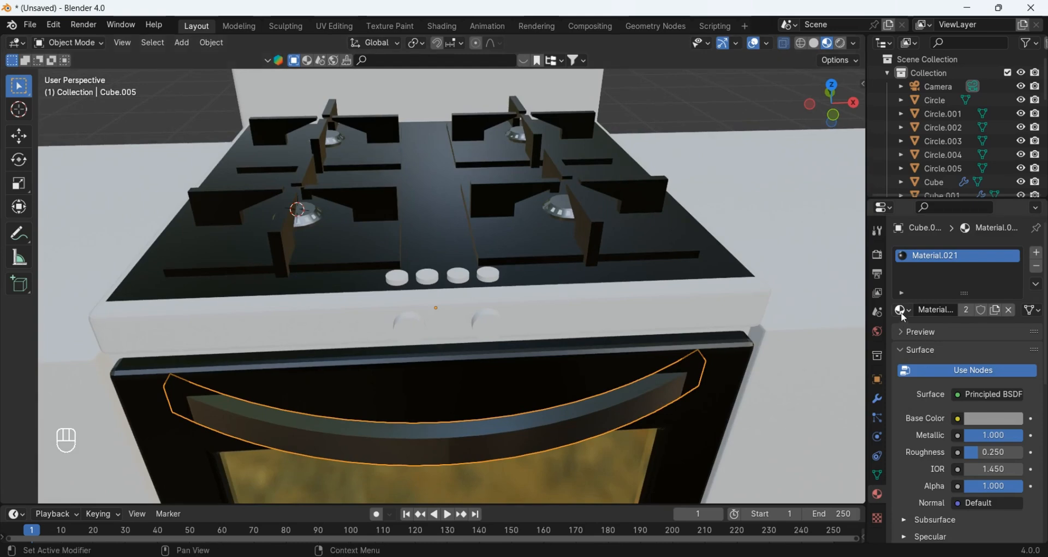
left_click_drag(900, 312, 489, 275)
left_click(457, 275)
left_click(428, 276, "shift")
left_click(397, 278, "shift")
left_click(408, 323, "shift")
left_click(487, 321, "shift")
left_click(488, 274, "shift")
left_click(212, 43)
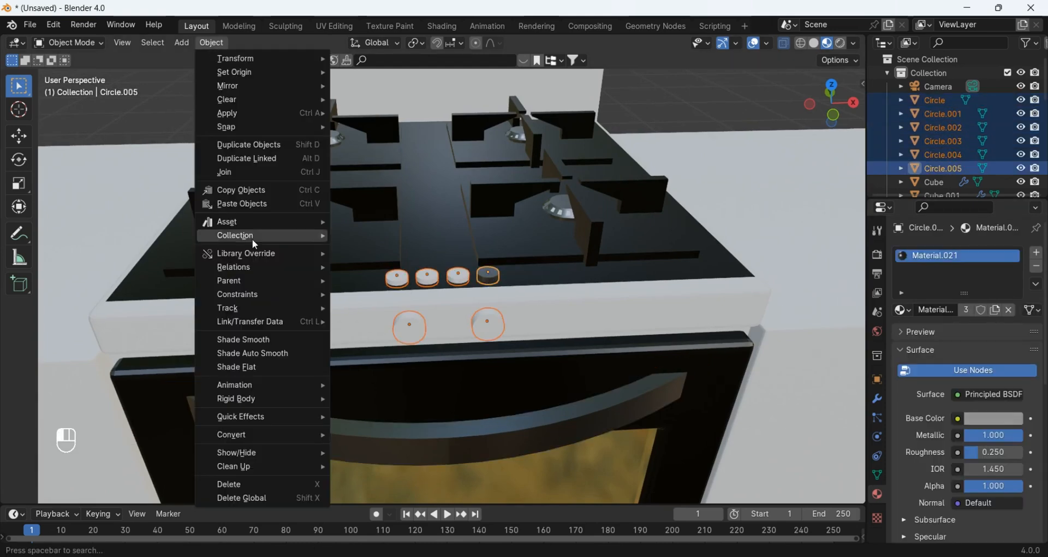
mouse_move(251, 322)
left_click(378, 353)
key("alt+a")
Step: Apply the oven's black material to the white stove body and its back panel
scroll(523, 293, "down", 5)
left_click(555, 289)
middle_click_drag(523, 293, 578, 297)
left_click(532, 327)
key("alt+a")
scroll(533, 282, "down", 6)
Step: Give the cabinet doors on both sides of the oven a new material with a slightly darkened pale yellow base color
left_click(578, 297)
left_click(977, 307)
left_click(993, 418)
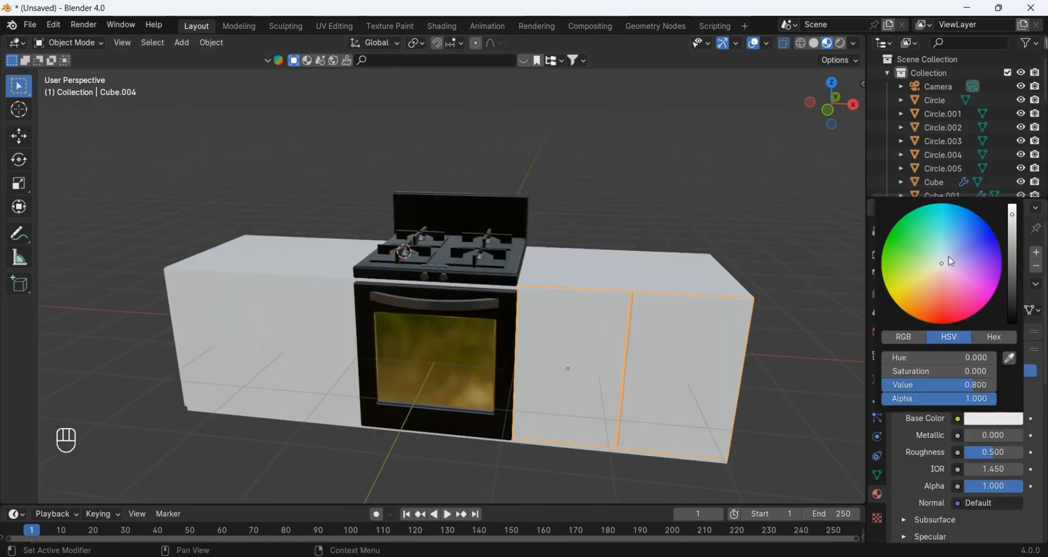
left_click(318, 304)
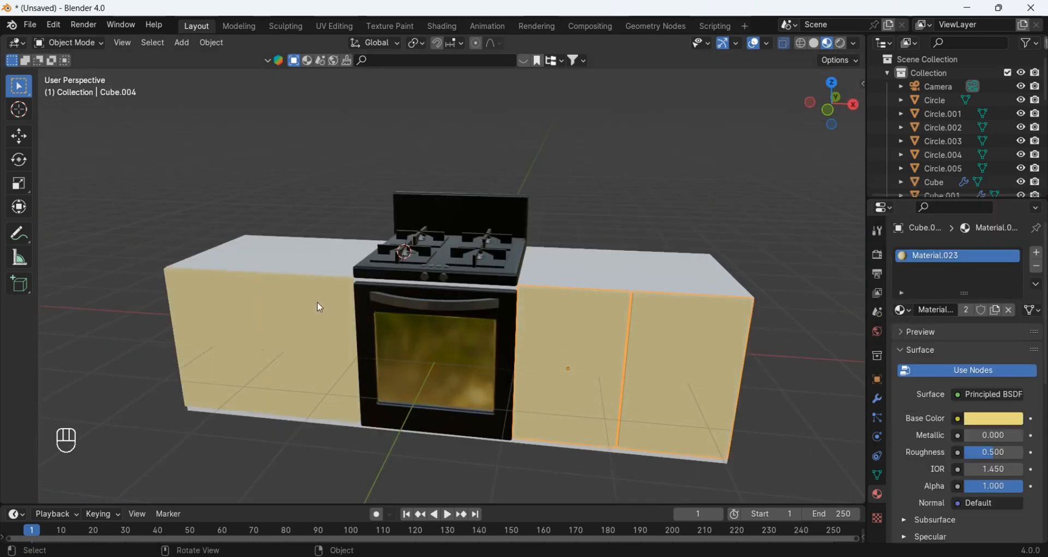
left_click(993, 418)
left_click_drag(1012, 219, 1011, 237)
key("alt+a")
Step: Select the whole kitchen set, raise it along the Z axis and clear the selection
middle_click_drag(494, 292, 515, 303)
scroll(689, 429, "down", 3)
mouse_move(619, 407)
middle_mouse_down()
mouse_move(522, 364)
mouse_move(519, 437)
mouse_move(628, 412)
middle_mouse_up()
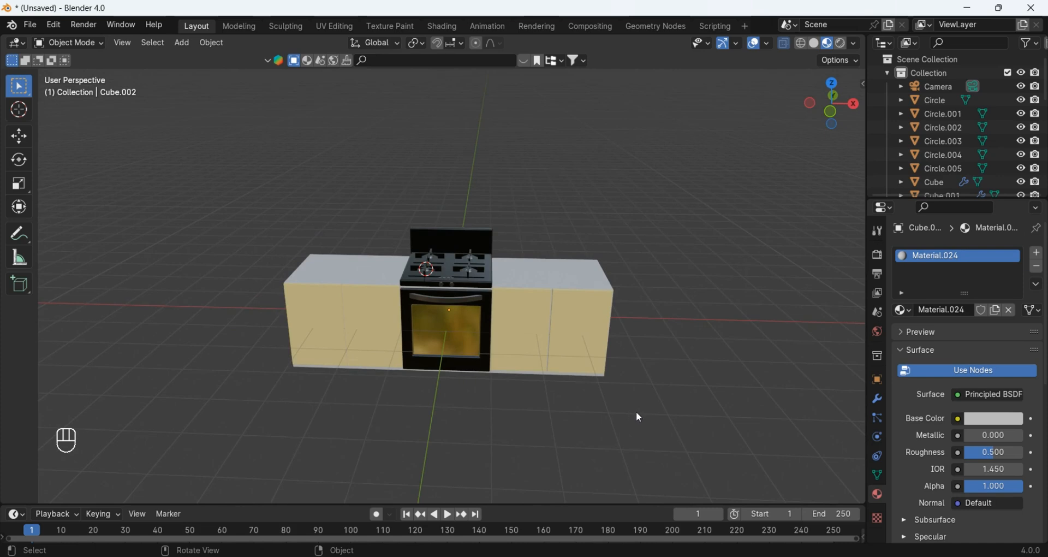
left_click_drag(637, 410, 197, 180)
middle_click_drag(402, 271, 568, 371)
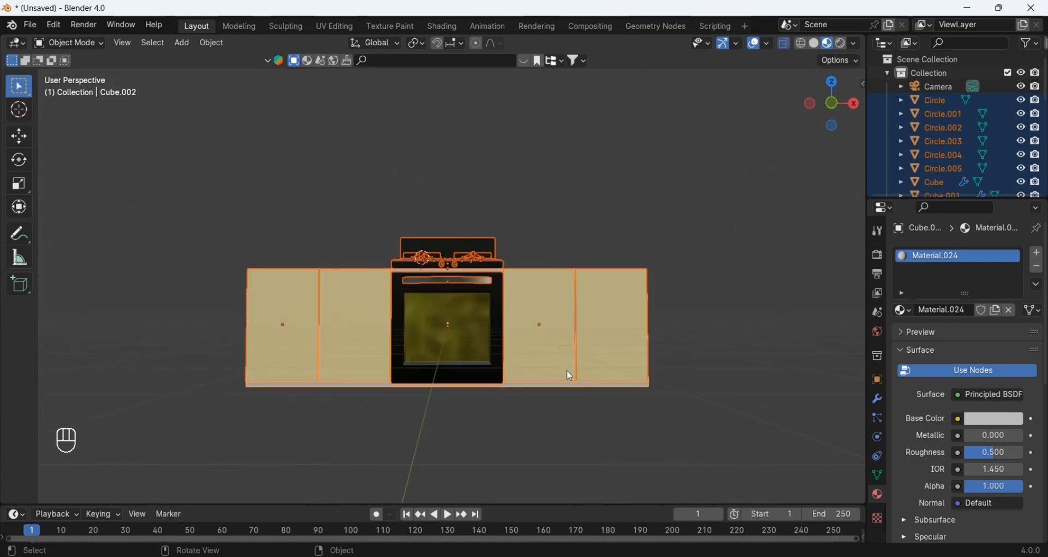
key("g")
key("z")
left_click(578, 321)
key("alt+a")
Step: Add a plane, scale it up into a large floor around the kitchen and move it along Z to the cabinets' base
middle_click_drag(578, 321, 515, 255)
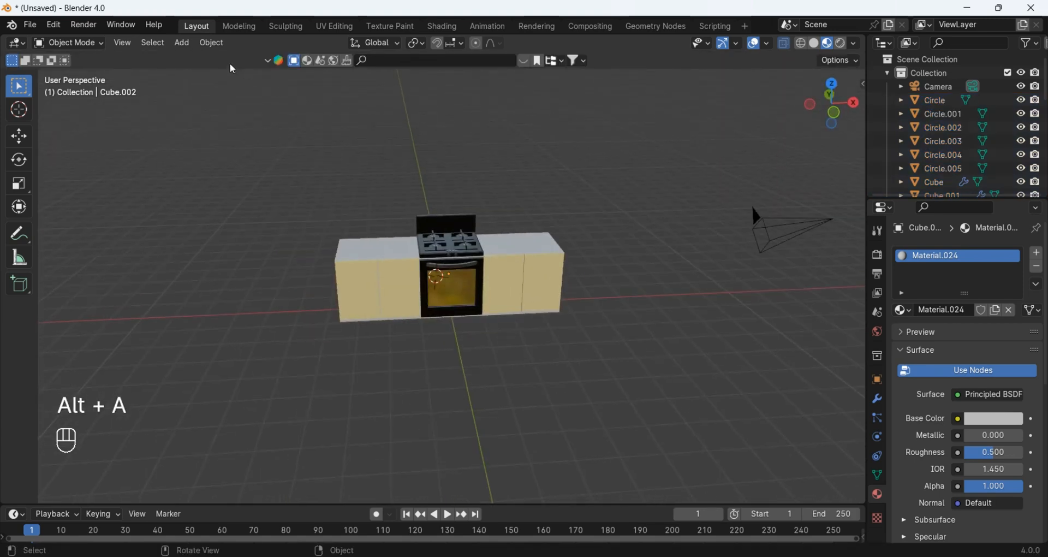
middle_click_drag(552, 310, 495, 267)
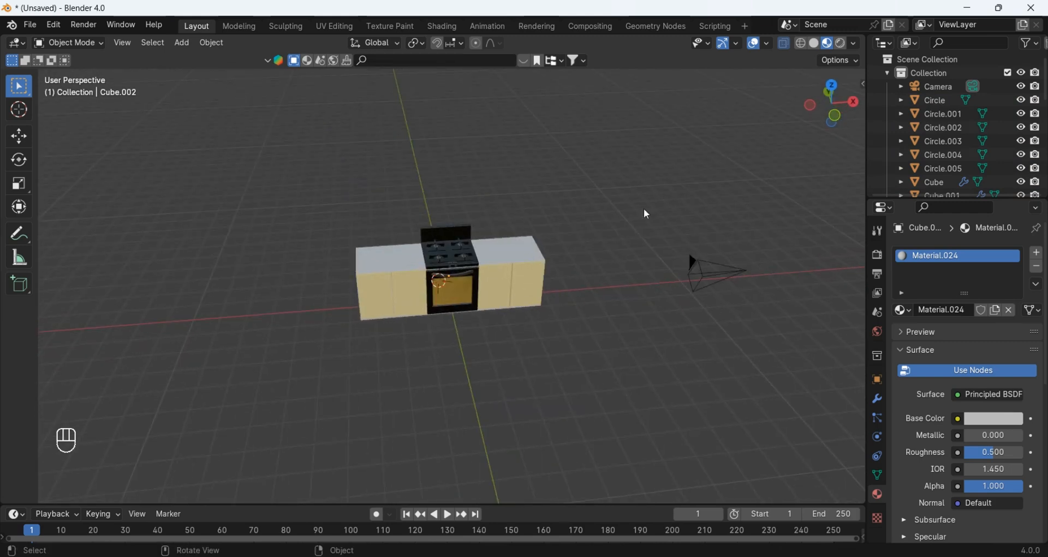
mouse_move(418, 180)
middle_mouse_down()
mouse_move(418, 213)
mouse_move(275, 176)
mouse_move(608, 339)
mouse_move(520, 269)
mouse_move(517, 314)
mouse_move(533, 349)
mouse_move(524, 328)
middle_mouse_up()
left_click(182, 43)
mouse_move(229, 59)
left_click(299, 63)
key("s")
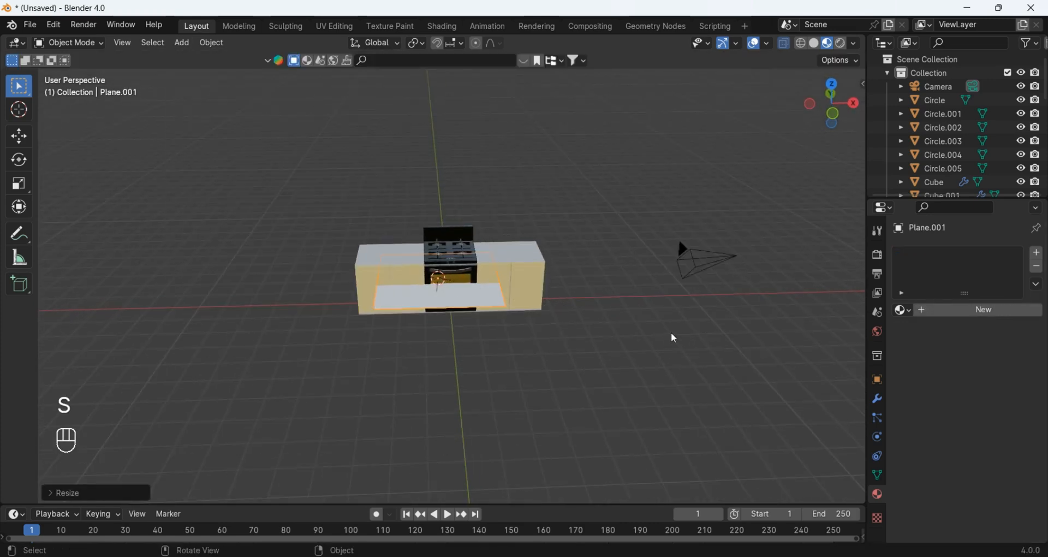
left_click(685, 350)
key("g")
key("z")
left_click(649, 315)
Step: Extrude the floor plane's back and side edges upward along Z to form three backdrop walls
key("Tab")
scroll(648, 309, "down", 7)
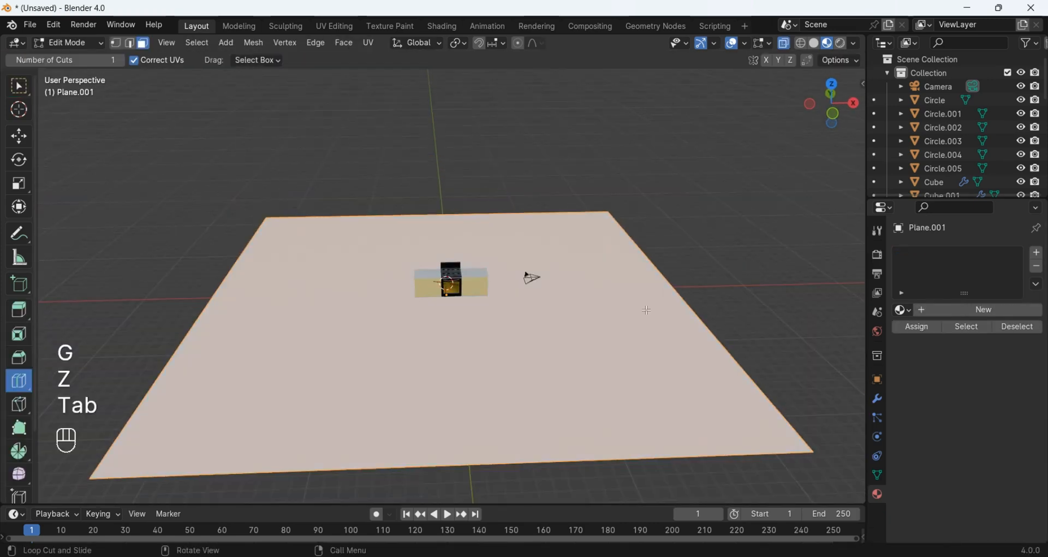
key("2")
left_click(566, 370, "shift")
key("e")
key("z")
left_click(559, 243)
key("alt+a")
Step: Round the backdrop's inner edges with a wide bevel and smooth it with smooth shading and a level 2 subdivision
key("3")
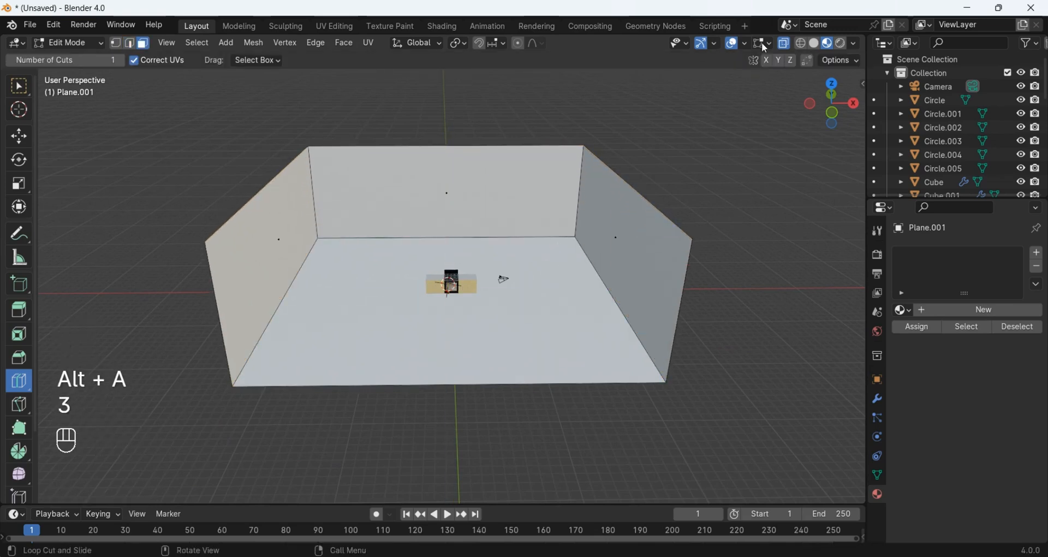
left_click(783, 43)
left_click(621, 353, "shift")
key("ctrl+b")
left_click(691, 381)
key("Tab")
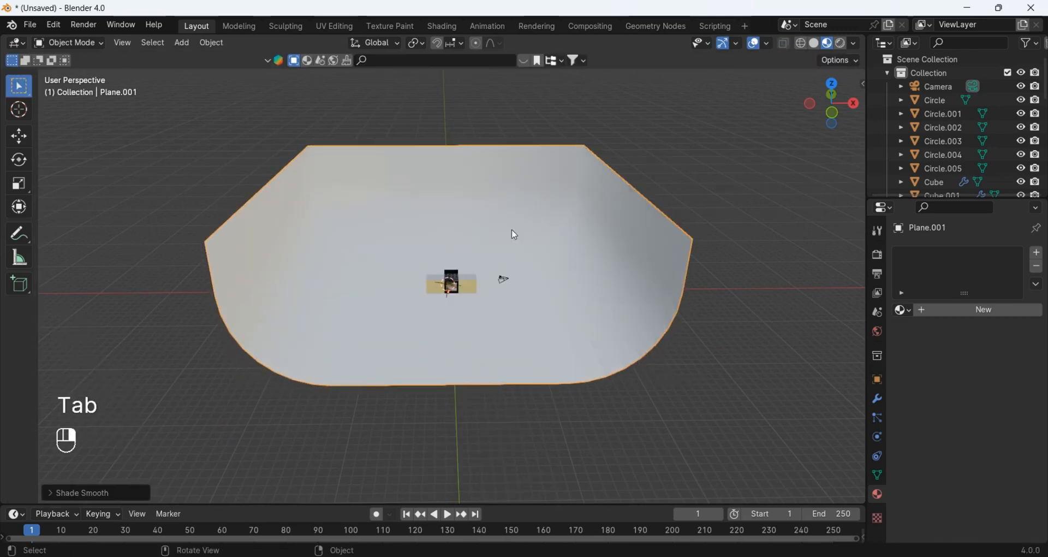
key("ctrl+2")
left_click(877, 399)
Step: Give the backdrop a new white material with metallic 1.000 and roughness 0.150
left_click(878, 494)
left_click(966, 309)
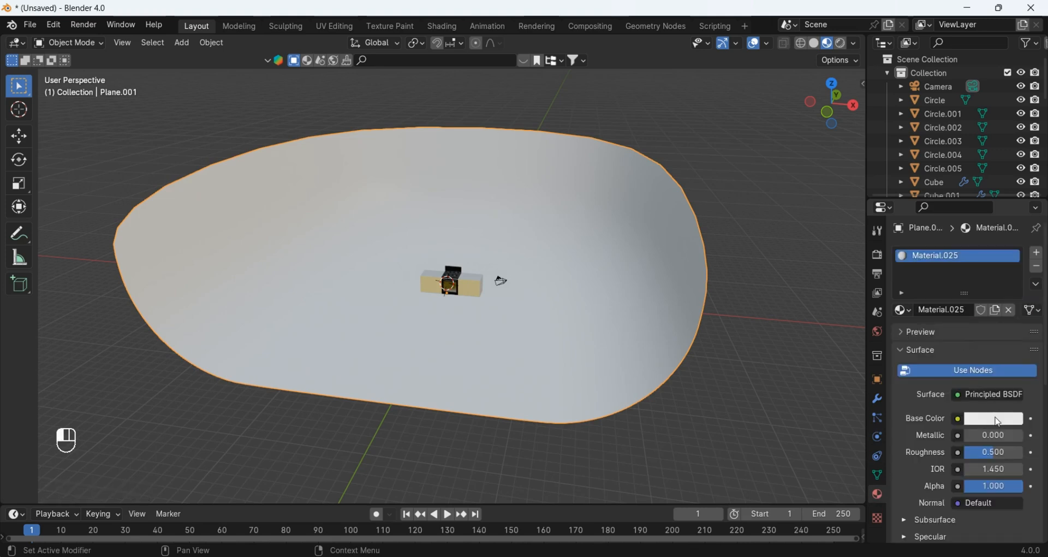
left_click(996, 418)
middle_click_drag(650, 400, 668, 389)
scroll(669, 388, "up", 3)
left_click_drag(990, 435, 1022, 435)
double_click(1009, 449)
type(".001")
key("Return")
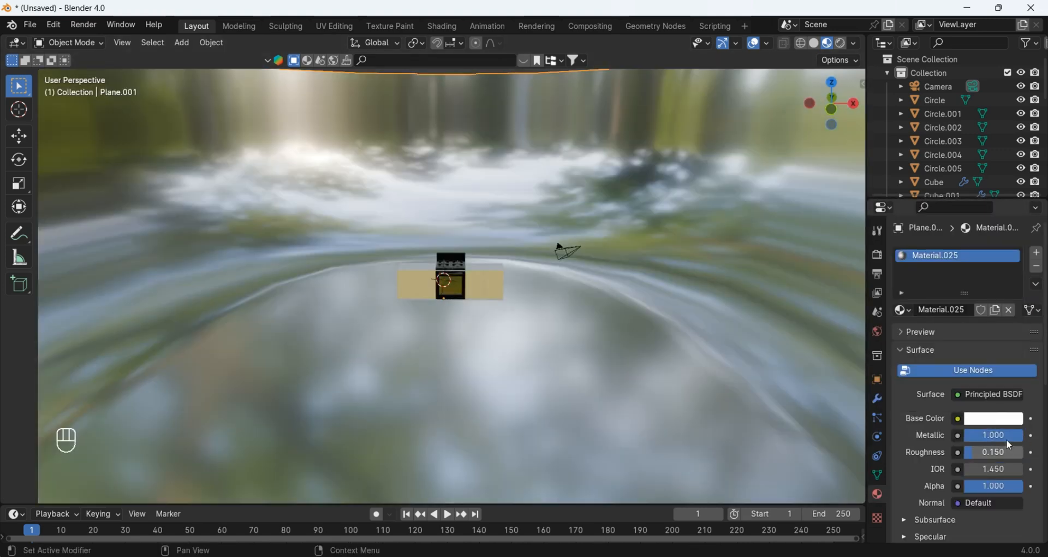
Step: Switch the viewport to rendered shading, add an area light and raise it along Z high above the kitchen
left_click(840, 43)
scroll(502, 274, "down", 2)
left_click(182, 43)
mouse_move(195, 224)
left_click(307, 264)
key("g")
key("z")
left_click(723, 154)
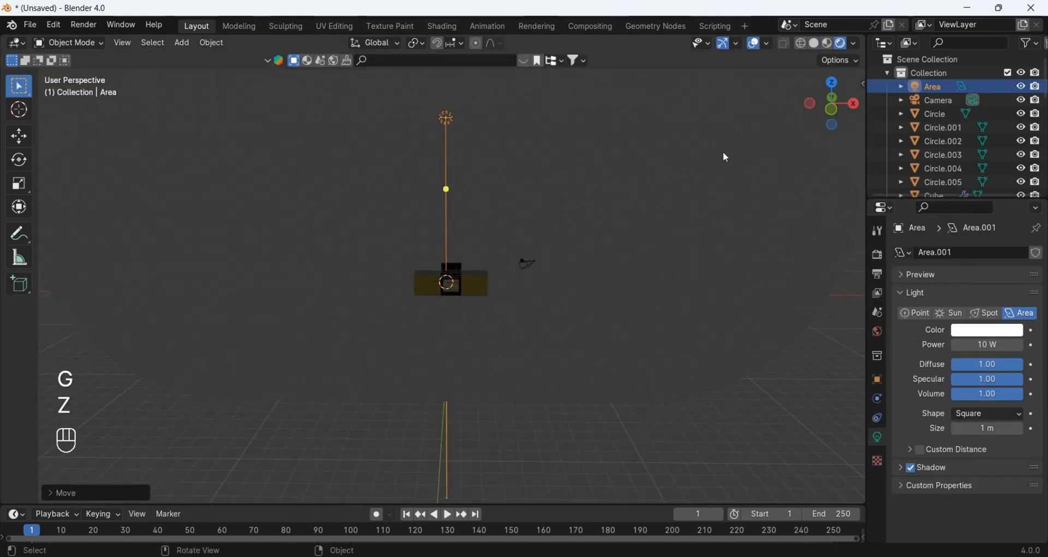
Step: In the side view, tilt the area light toward the kitchen and move it along Y in front of the cabinets
left_click(853, 103)
key("r")
left_click(678, 214)
key("g")
key("y")
left_click(505, 229)
Step: Set the area light's power to 5000 W
middle_click_drag(579, 268, 713, 341)
left_click(960, 345)
left_click(960, 345)
type("00")
key("Return")
left_click(960, 345)
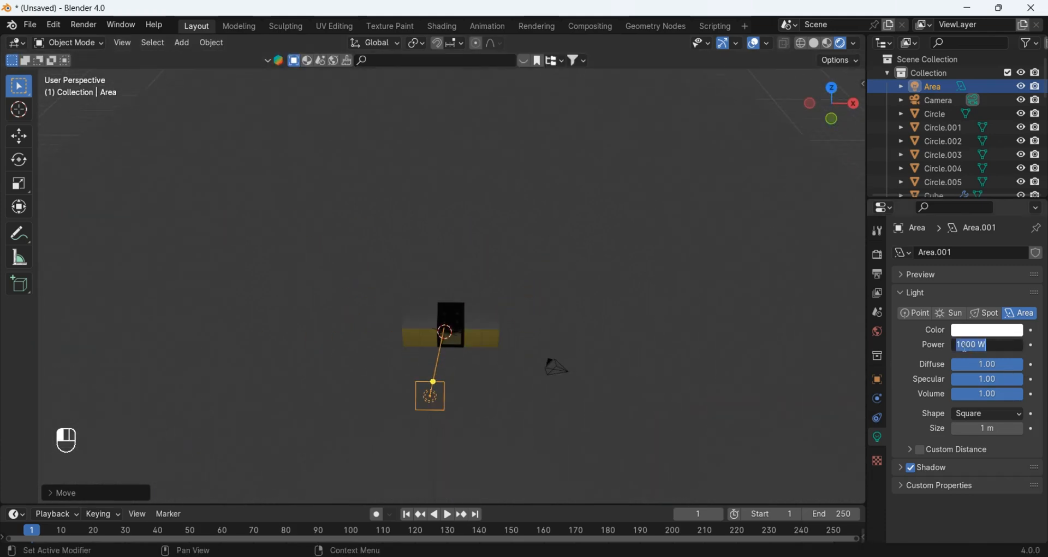
left_click_drag(961, 346, 955, 345)
type("5")
key("Return")
Step: Clear the selection and increase the area light's size to 47.7 m
scroll(552, 321, "up", 4)
middle_click_drag(606, 355, 618, 292)
key("alt+a")
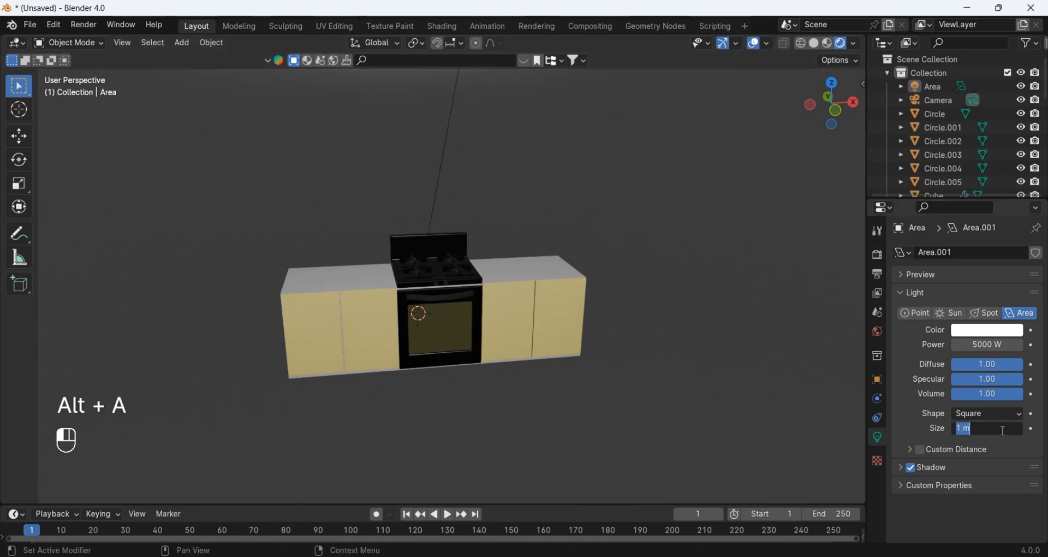
scroll(598, 383, "down", 4)
left_click_drag(987, 429, 1037, 428)
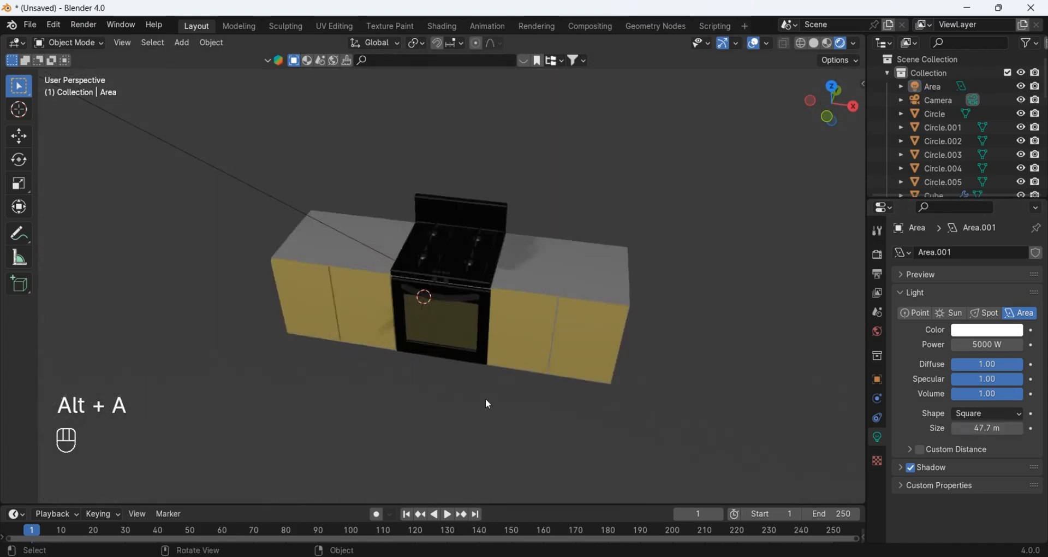
Step: Examine the rendered stove, oven front and cabinet doors up close from several angles
middle_click_drag(486, 398, 253, 430)
scroll(653, 342, "up", 5)
scroll(520, 309, "up", 3)
scroll(393, 441, "down", 6)
middle_click_drag(393, 441, 486, 144, "shift")
scroll(529, 187, "up", 3)
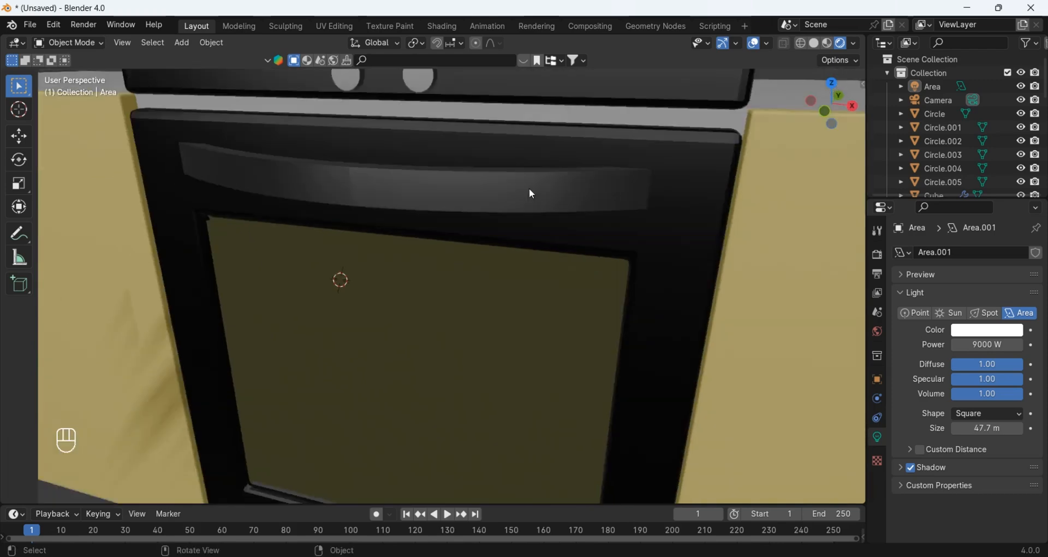
middle_click_drag(529, 187, 707, 240, "shift")
scroll(588, 248, "up", 3)
middle_click_drag(707, 240, 331, 381, "shift")
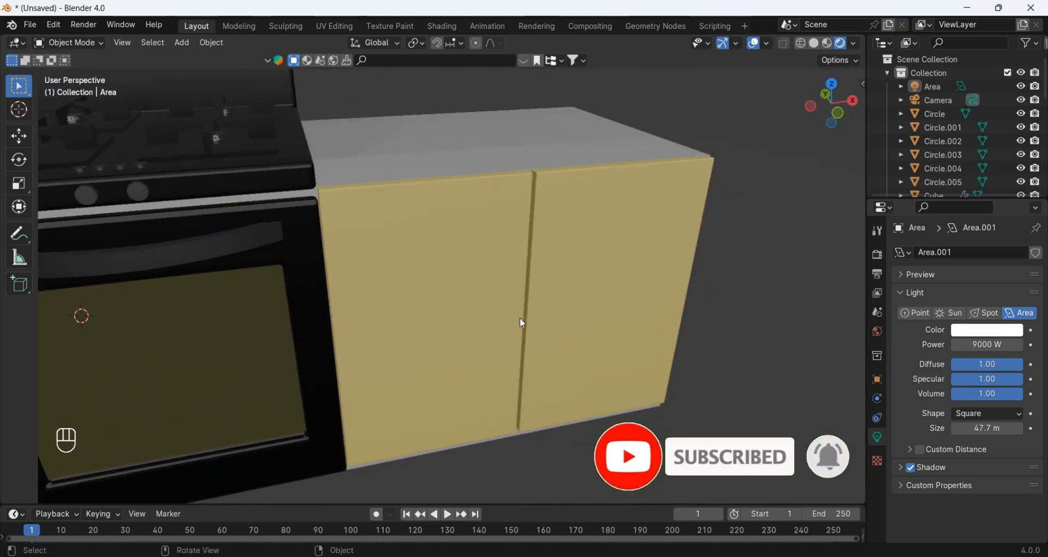